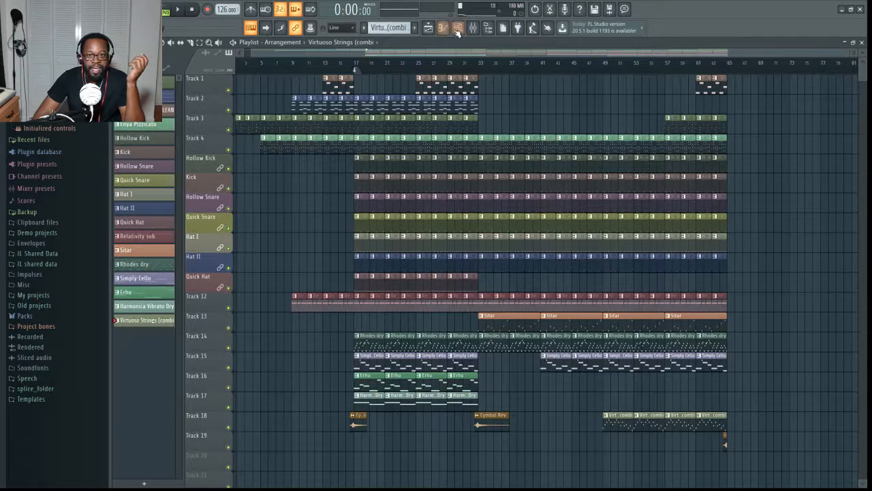
- Show the Channel rack and open the DSK Music Box instrument, placing its window over the upper part of the playlist
{"action": "double_click", "coordinate": [463, 41]}
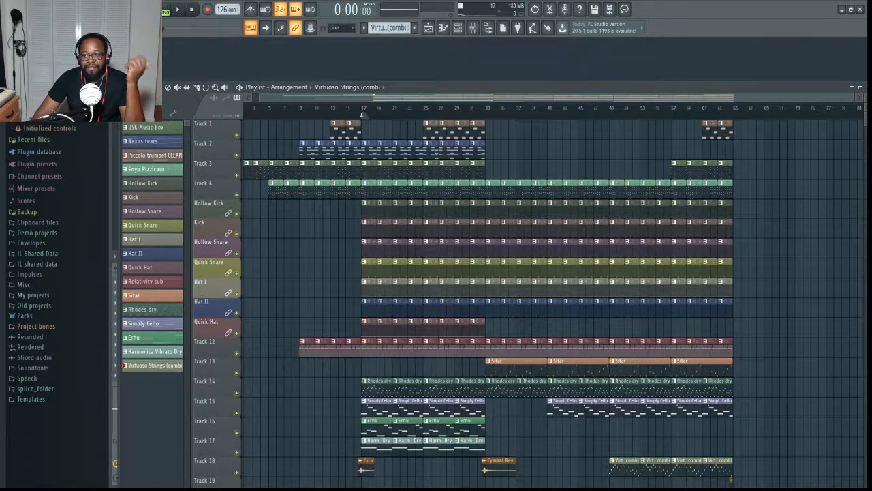
{"action": "left_click", "coordinate": [443, 28]}
{"action": "left_click", "coordinate": [443, 28]}
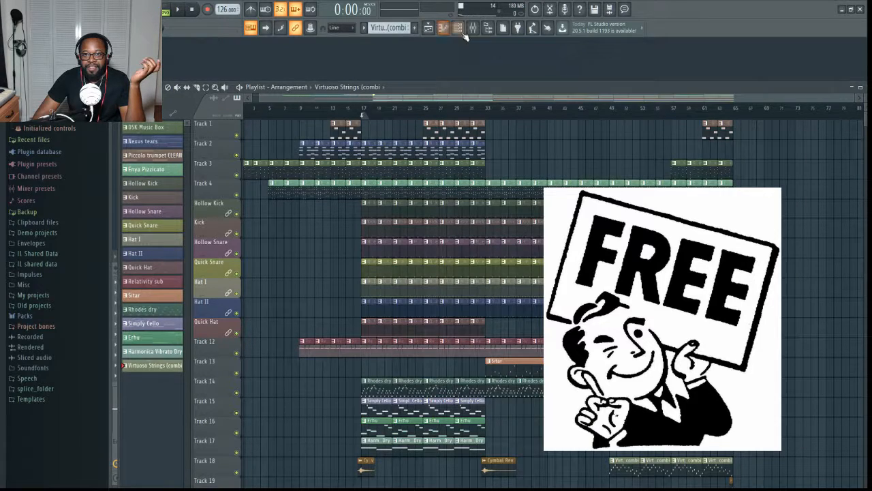
{"action": "left_click", "coordinate": [461, 30]}
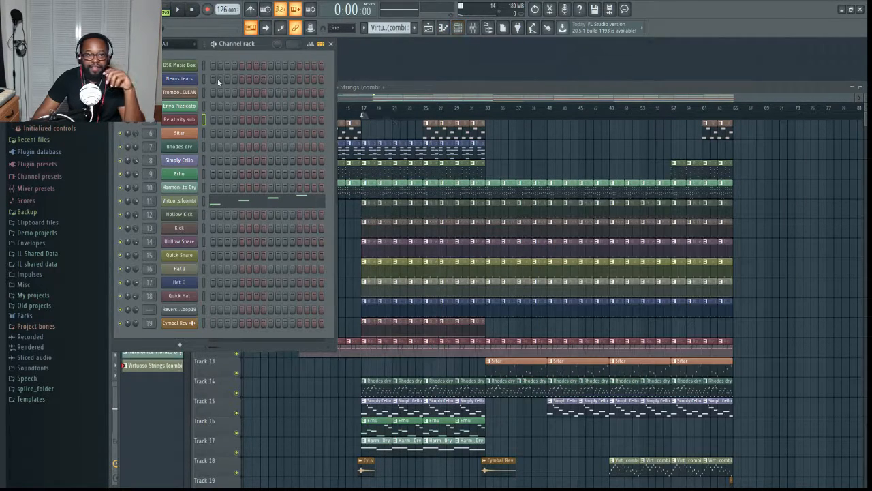
{"action": "left_click", "coordinate": [177, 66]}
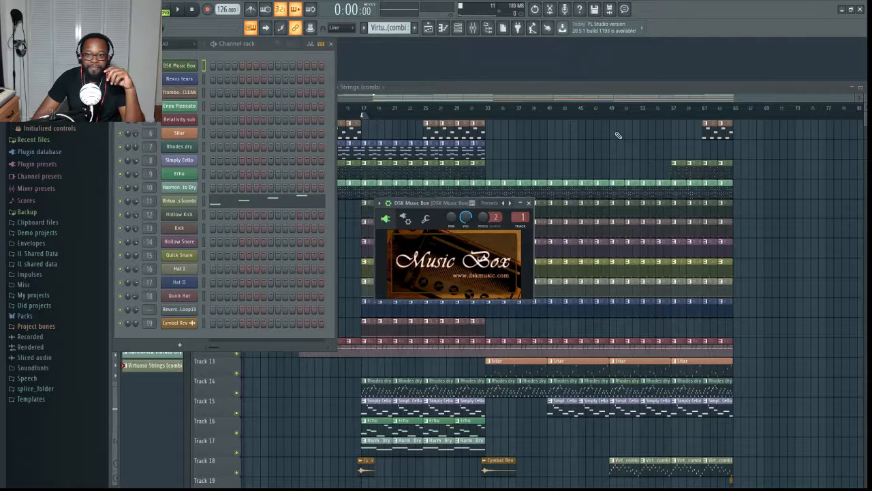
{"action": "left_click_drag", "start_coordinate": [446, 201], "coordinate": [592, 81]}
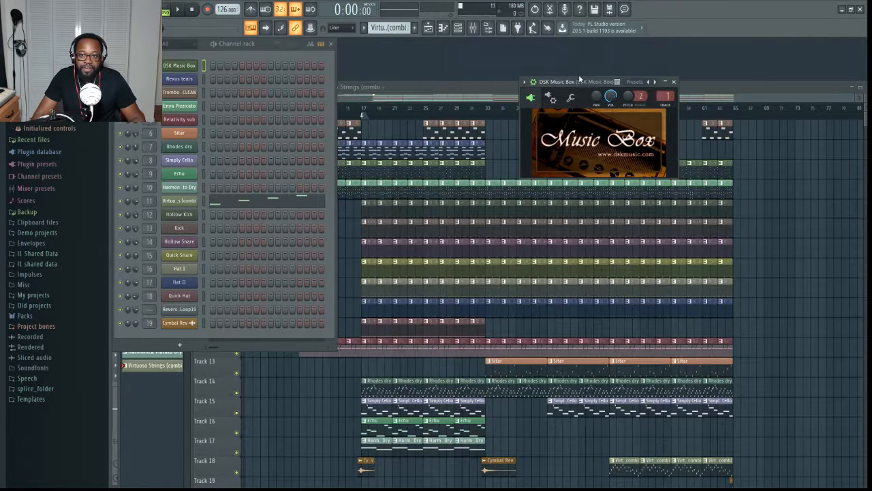
- View the Nexus tears instrument briefly, close it and bring the DSK Music Box instrument back up
{"action": "left_click", "coordinate": [190, 80]}
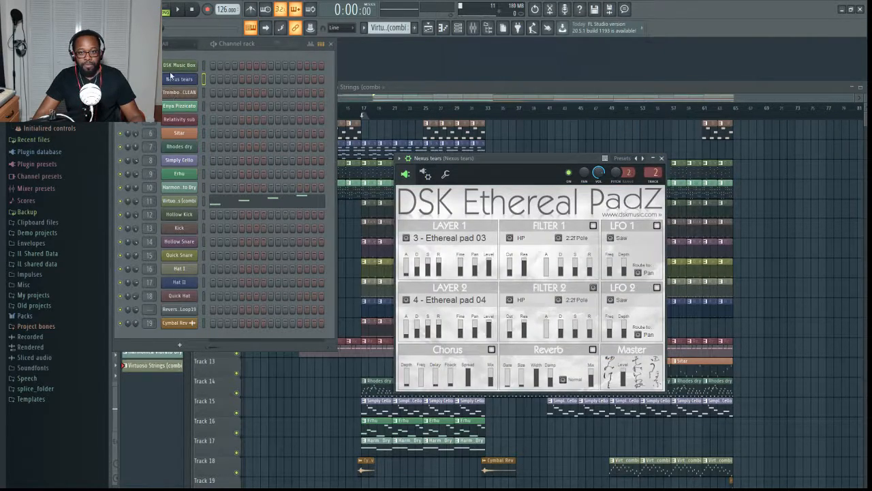
{"action": "left_click", "coordinate": [179, 79]}
{"action": "left_click", "coordinate": [420, 98]}
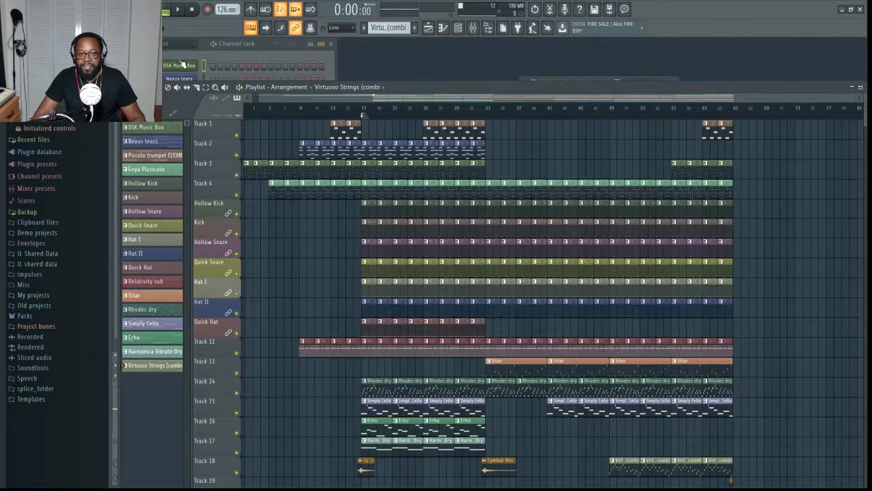
{"action": "left_click", "coordinate": [180, 65]}
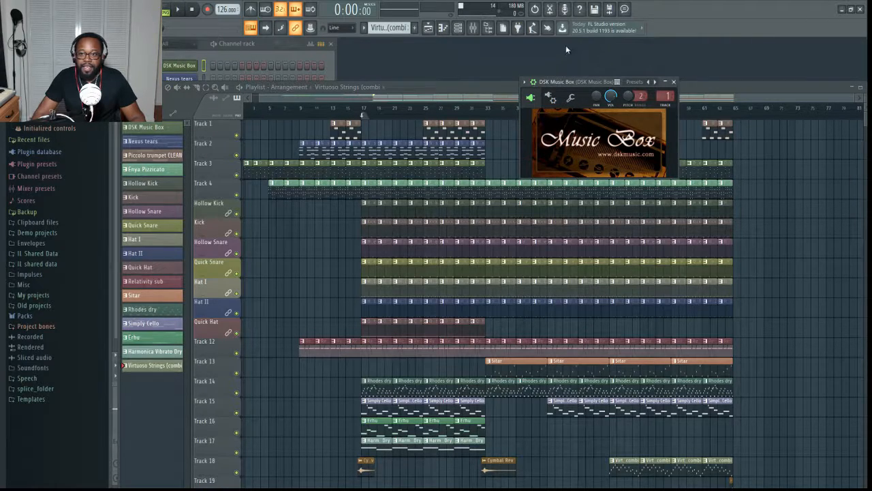
- Open Fruity parametric EQ 2 on the DSK Music Box mixer track and bypass the effect
{"action": "left_click", "coordinate": [472, 27]}
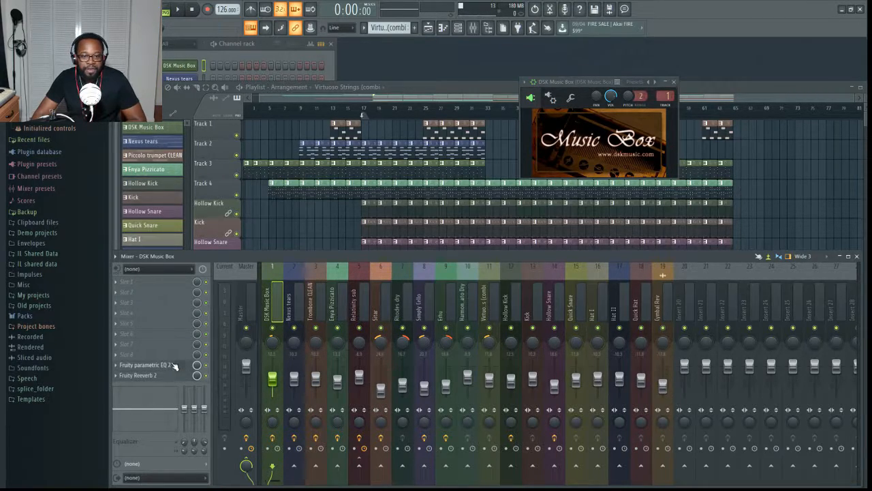
{"action": "left_click", "coordinate": [145, 364]}
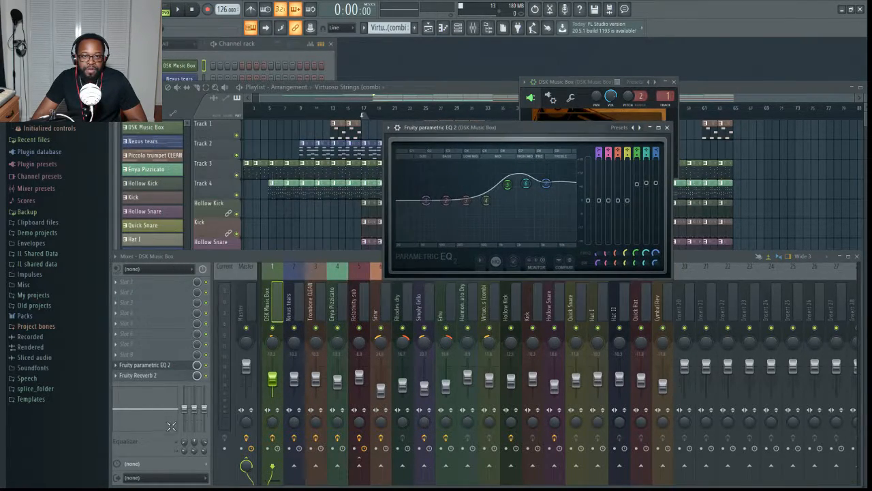
{"action": "left_click", "coordinate": [206, 365]}
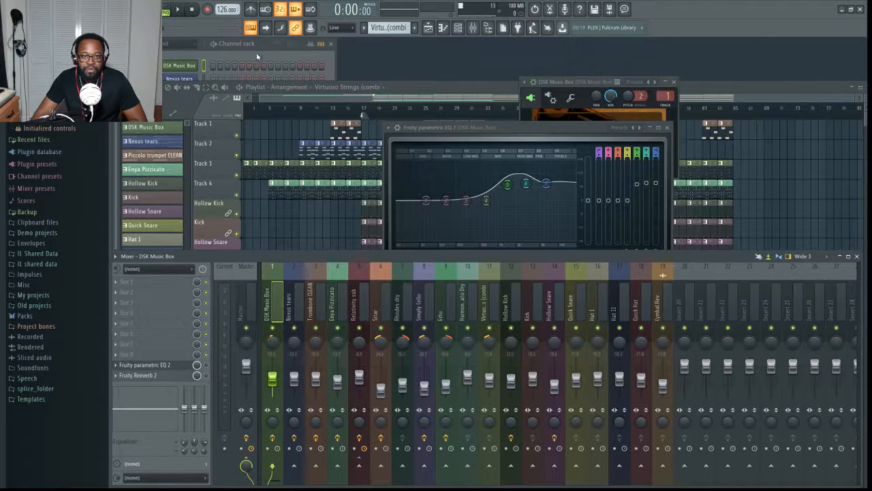
- Switch to the DSK Music Box pattern, show its instrument and play the pattern
{"action": "left_click", "coordinate": [257, 57]}
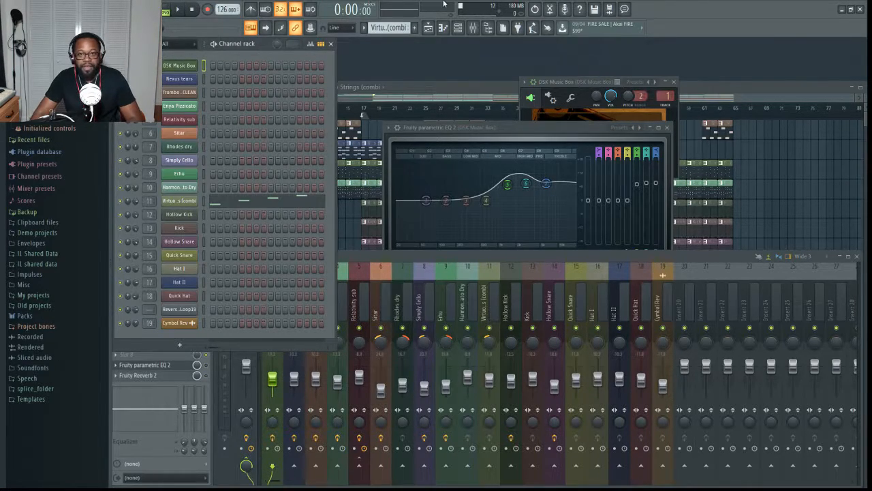
{"action": "left_click", "coordinate": [379, 44]}
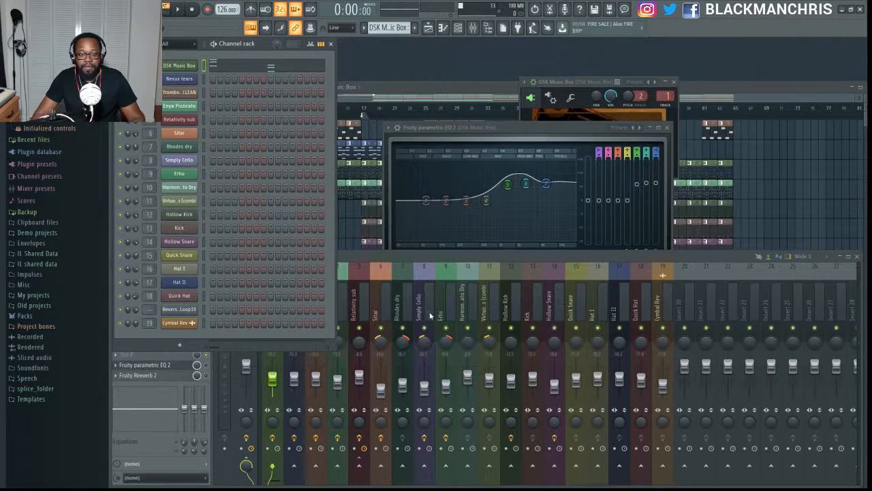
{"action": "left_click", "coordinate": [181, 66]}
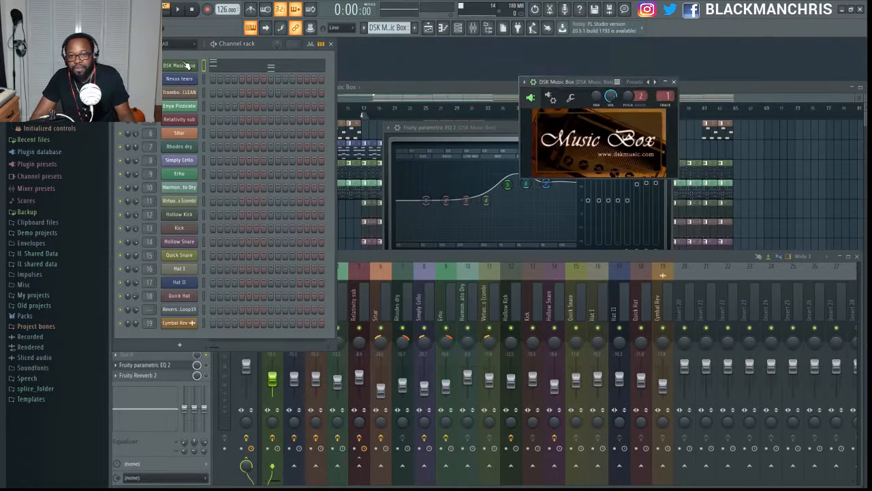
{"action": "key", "text": "space"}
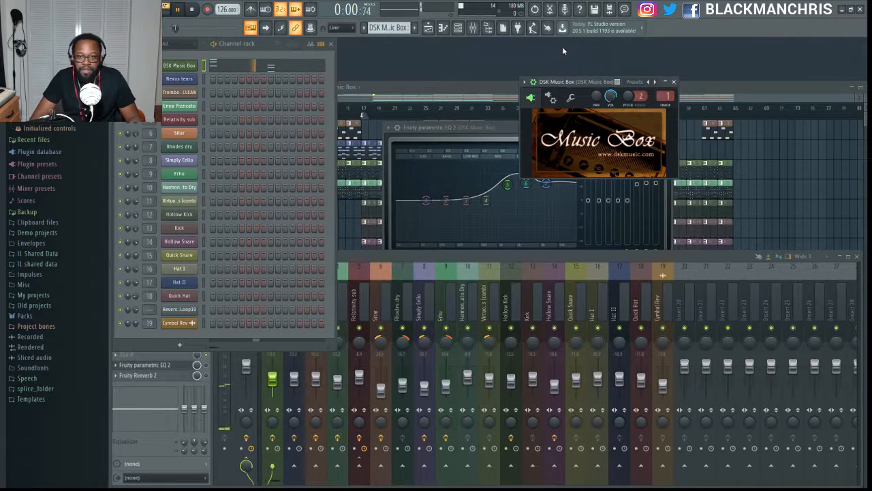
- Open the DSK Music Box notes in the piano roll and examine the chords during playback
{"action": "left_click", "coordinate": [247, 73]}
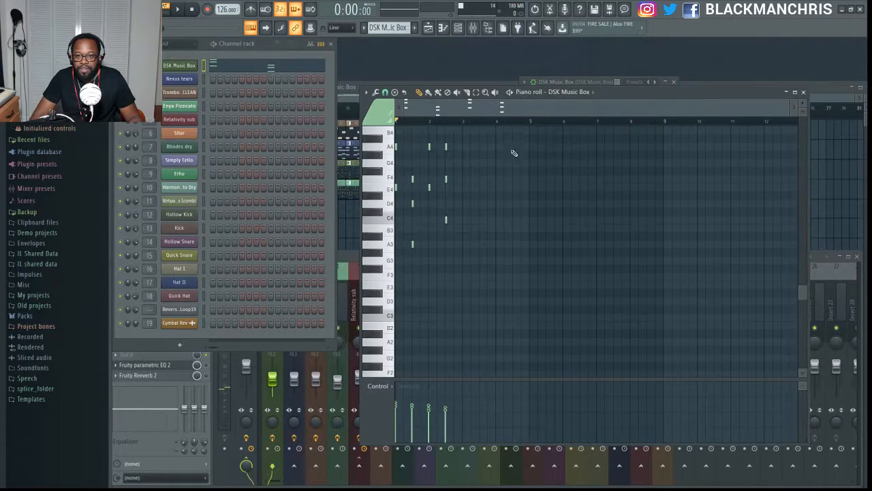
{"action": "scroll", "coordinate": [497, 123], "scroll_direction": "up", "scroll_amount": 4}
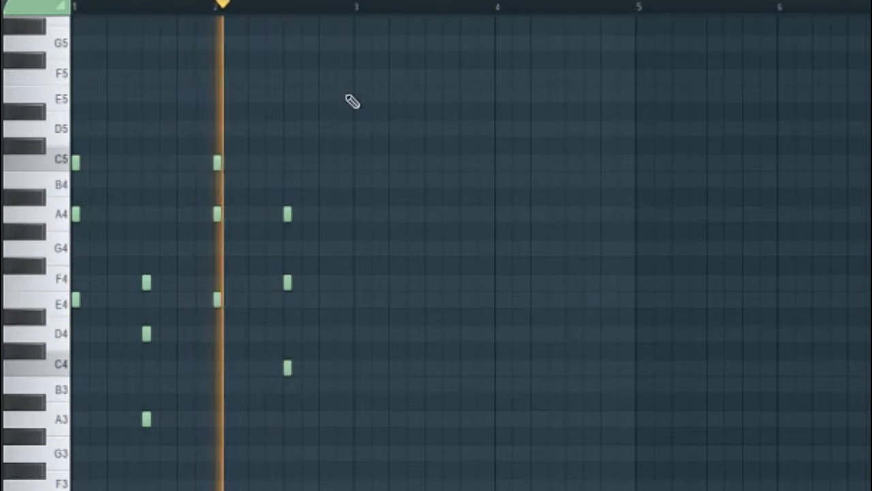
{"action": "key", "text": "space"}
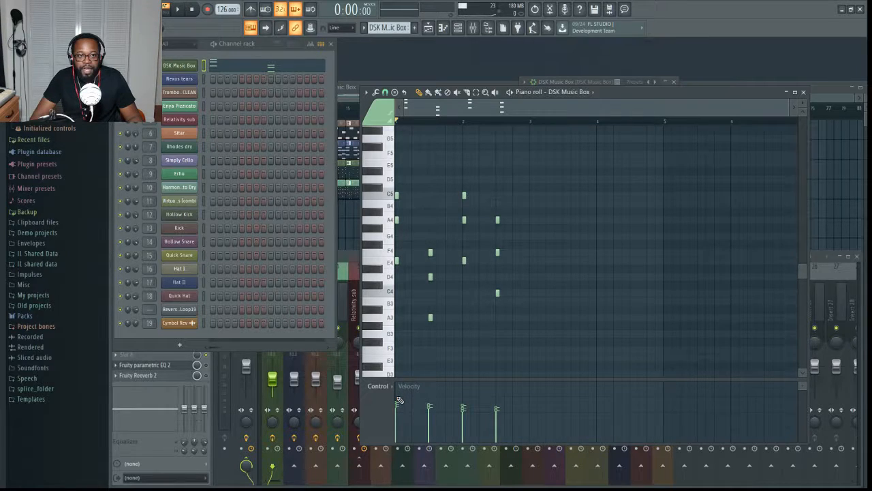
- Try level and then sloped velocities on the DSK Music Box chords, and play the pattern with its original velocities
{"action": "left_click_drag", "start_coordinate": [400, 401], "coordinate": [519, 394]}
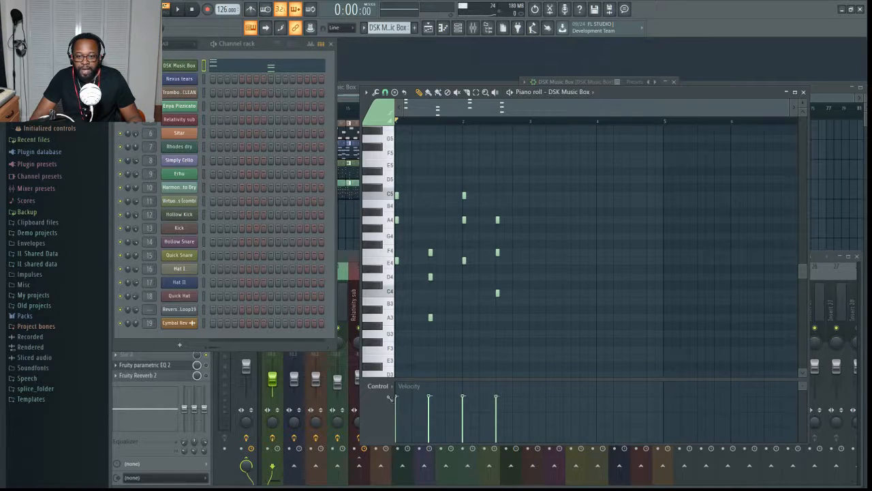
{"action": "left_click_drag", "start_coordinate": [406, 355], "coordinate": [592, 322]}
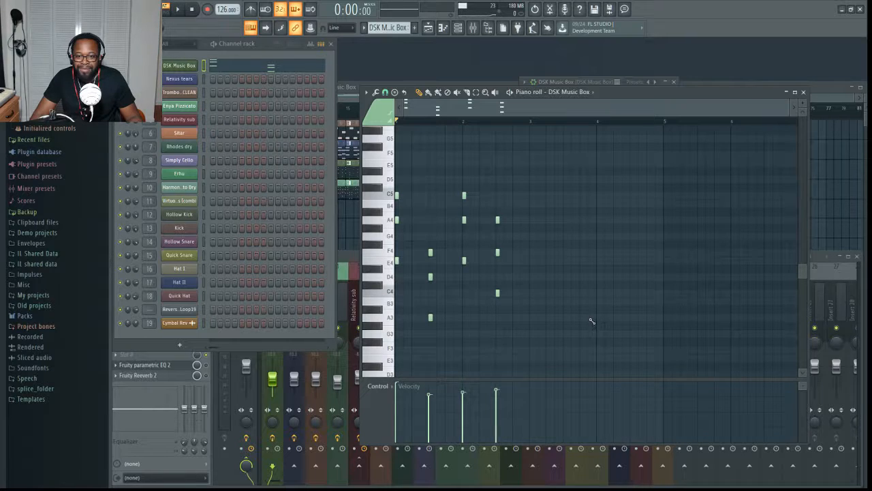
{"action": "key", "text": "space"}
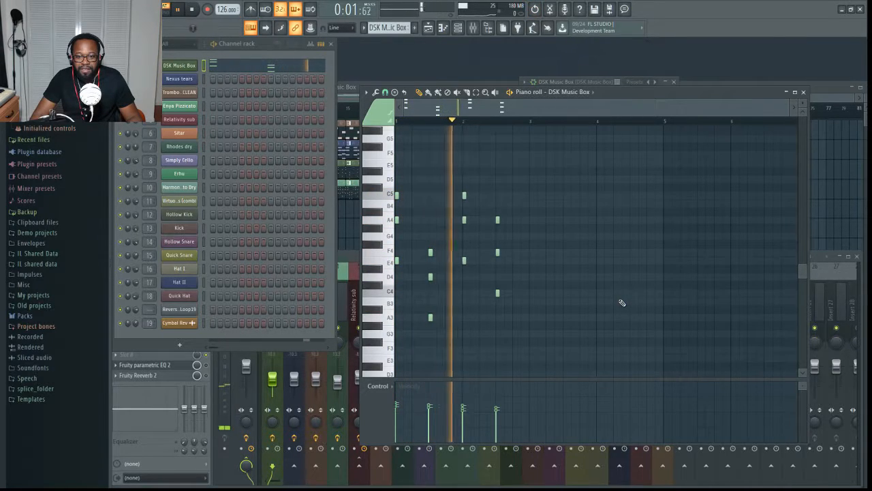
{"action": "key", "text": "space"}
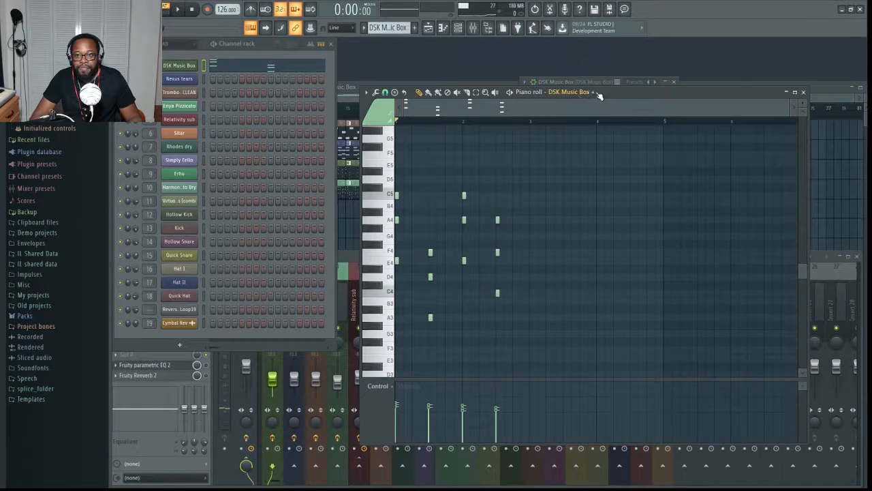
- View Fruity Reeverb 2 and Fruity parametric EQ 2 on the DSK Music Box mixer track and switch the effects back on
{"action": "left_click", "coordinate": [161, 375]}
{"action": "left_click", "coordinate": [162, 376]}
{"action": "left_click", "coordinate": [161, 376]}
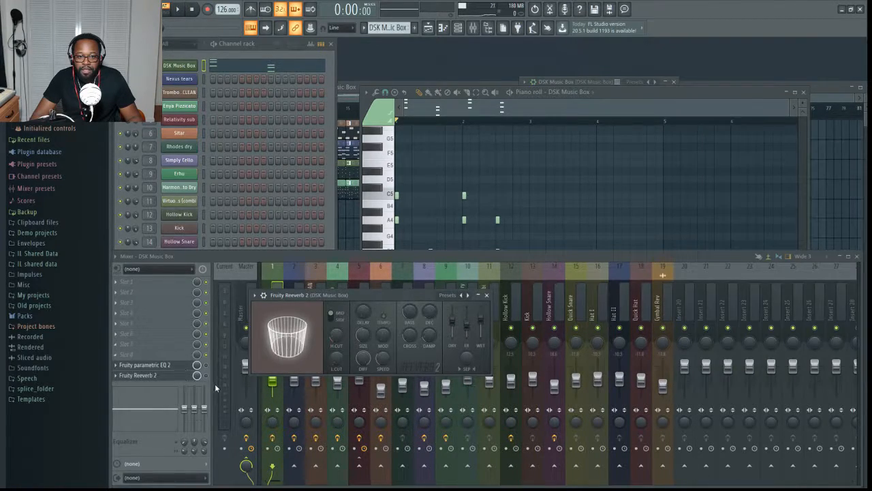
{"action": "left_click", "coordinate": [206, 376]}
{"action": "left_click", "coordinate": [146, 366]}
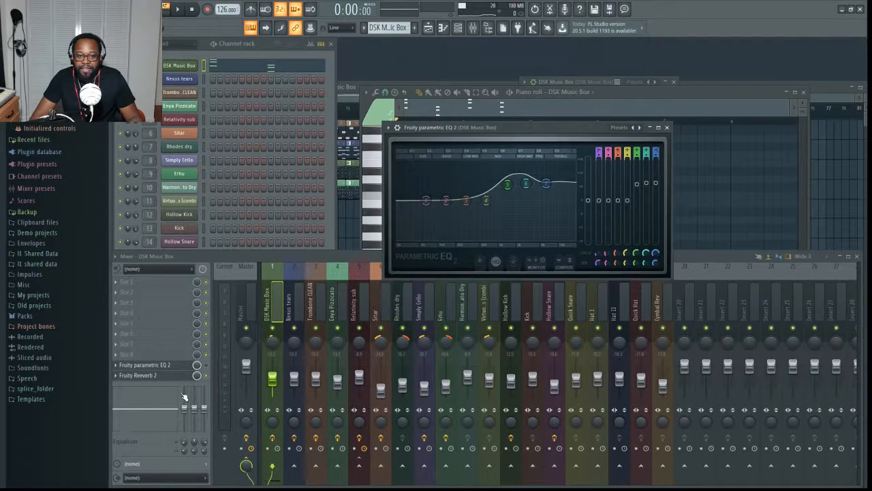
- Play the DSK Music Box pattern through its effects while watching the EQ spectrum, and stop playback
{"action": "key", "text": "space"}
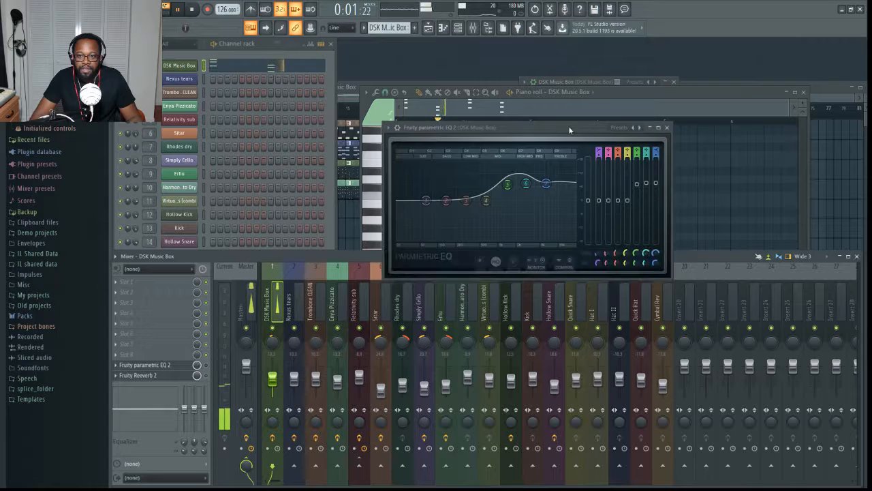
{"action": "left_click", "coordinate": [373, 254]}
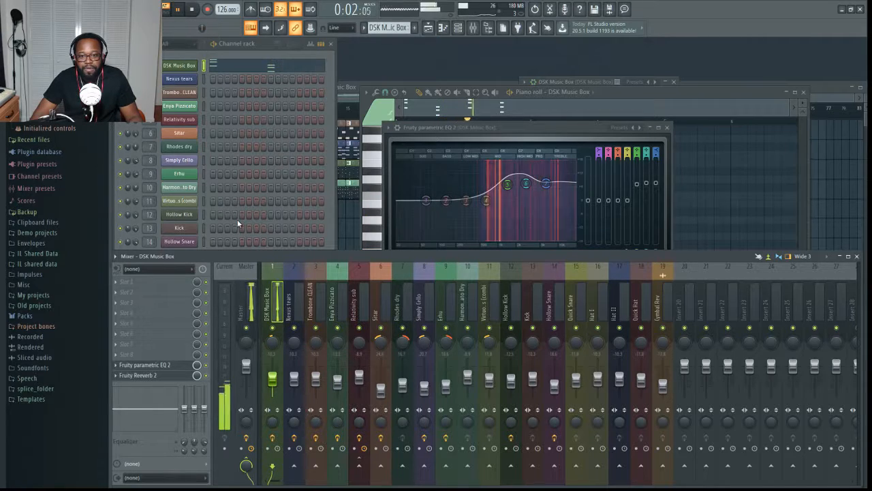
{"action": "key", "text": "space"}
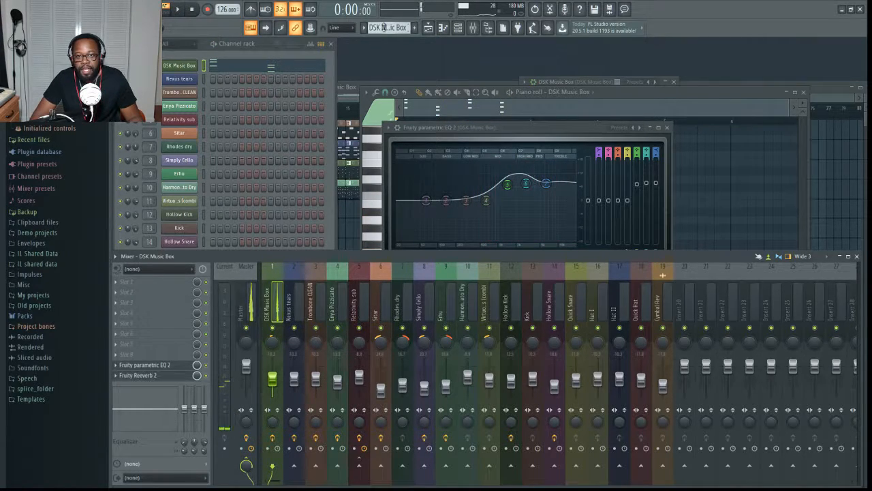
- Switch to the Nexus tears pattern and show its DSK Ethereal PadZ instrument, moving the window slightly down
{"action": "left_click", "coordinate": [251, 51]}
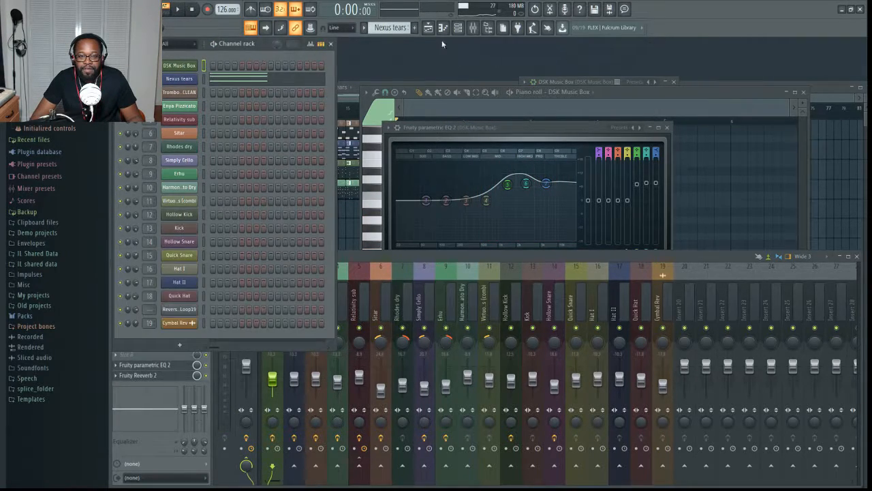
{"action": "left_click", "coordinate": [181, 79]}
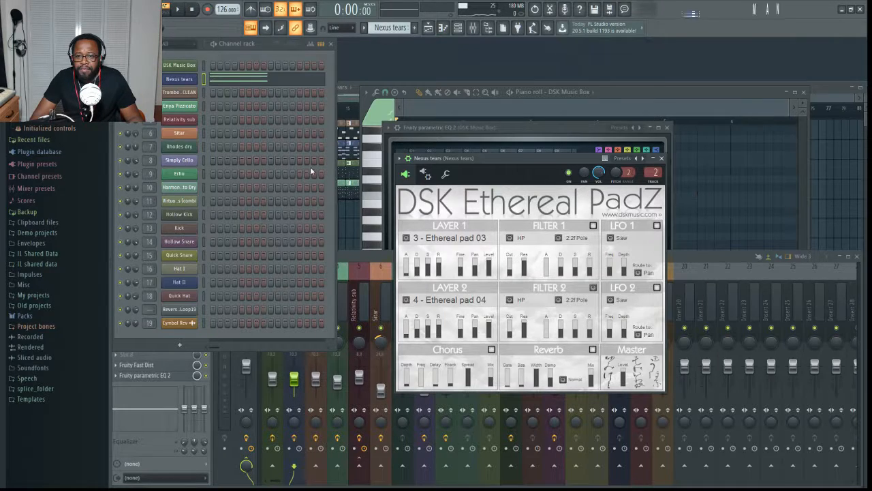
{"action": "left_click", "coordinate": [185, 79]}
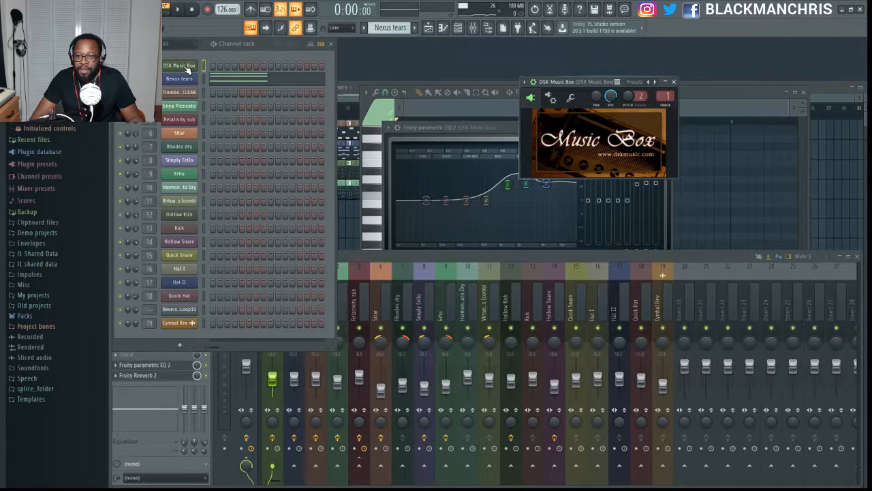
{"action": "left_click", "coordinate": [186, 79]}
{"action": "left_click_drag", "start_coordinate": [453, 157], "coordinate": [457, 182]}
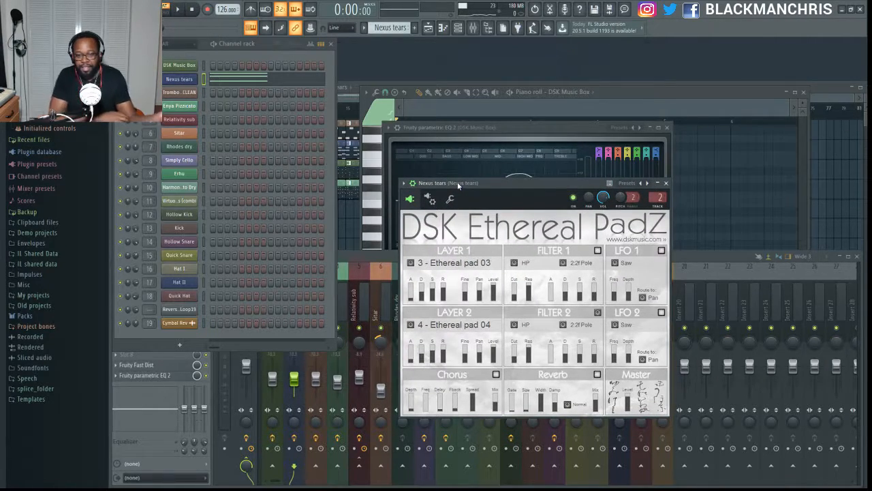
{"action": "left_click", "coordinate": [193, 80]}
{"action": "left_click", "coordinate": [193, 80]}
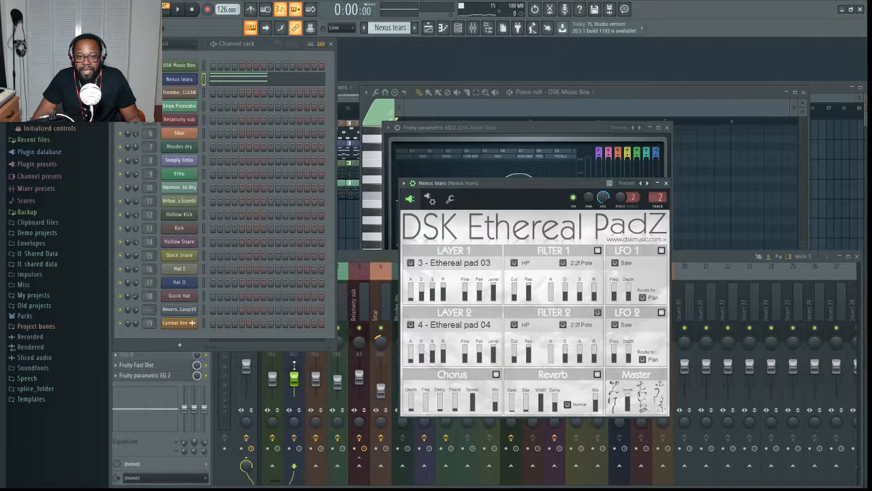
- Bring up the mixer on the Nexus tears track and open its Fruity parametric EQ 2
{"action": "left_click", "coordinate": [330, 275]}
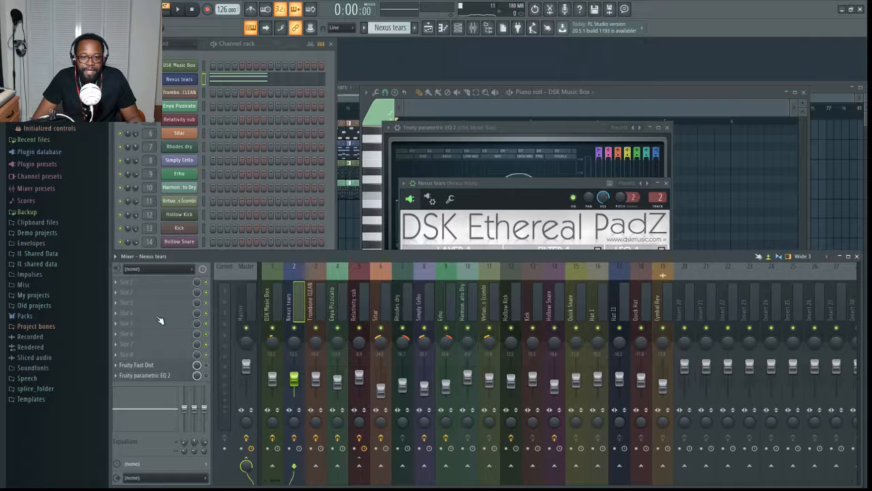
{"action": "double_click", "coordinate": [137, 377]}
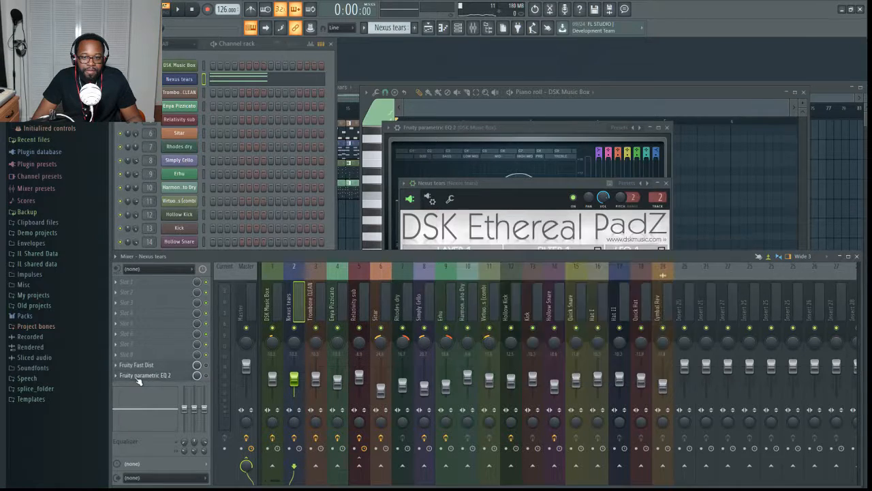
{"action": "left_click", "coordinate": [139, 378]}
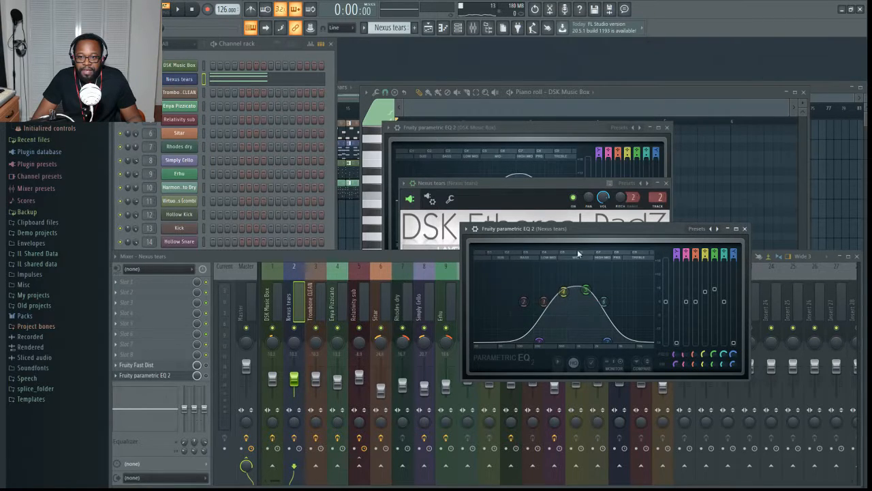
- Play the Nexus tears pattern, view its notes in the piano roll, and stop playback
{"action": "key", "text": "space"}
{"action": "left_click", "coordinate": [274, 80]}
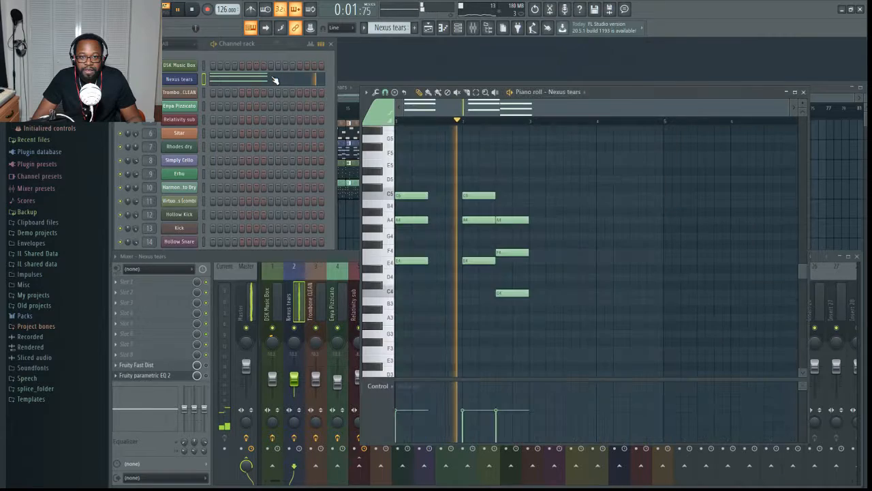
{"action": "key", "text": "space"}
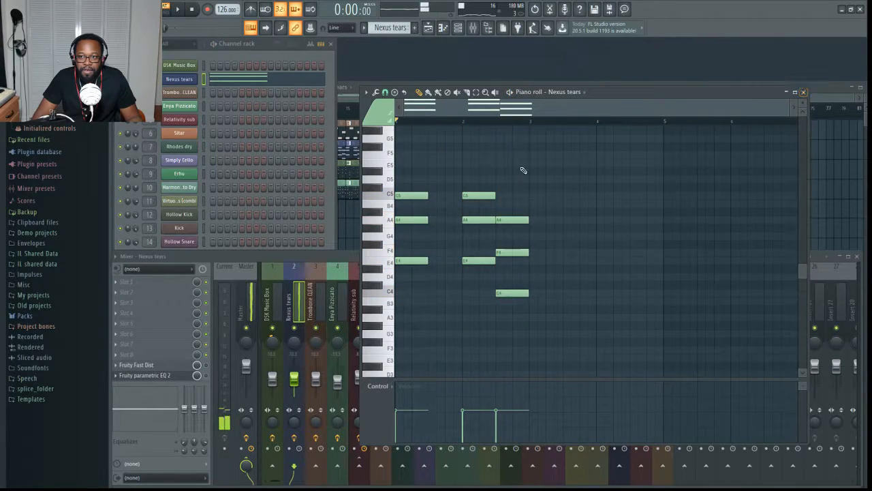
- Show the DSK Ethereal PadZ instrument on the Nexus tears channel and play its pattern twice
{"action": "left_click", "coordinate": [191, 81]}
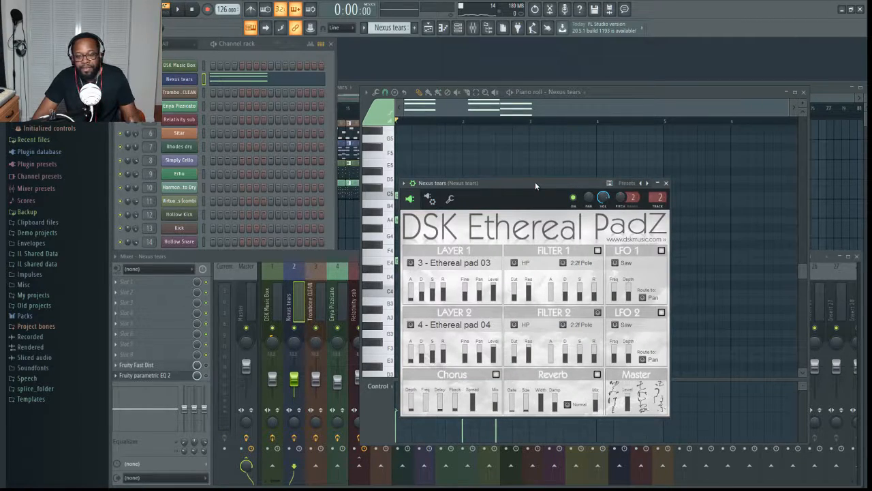
{"action": "key", "text": "space"}
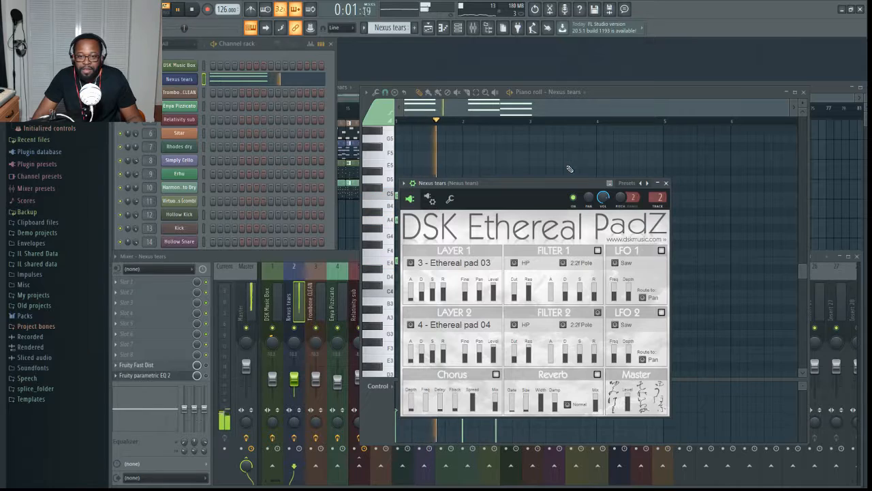
{"action": "key", "text": "space"}
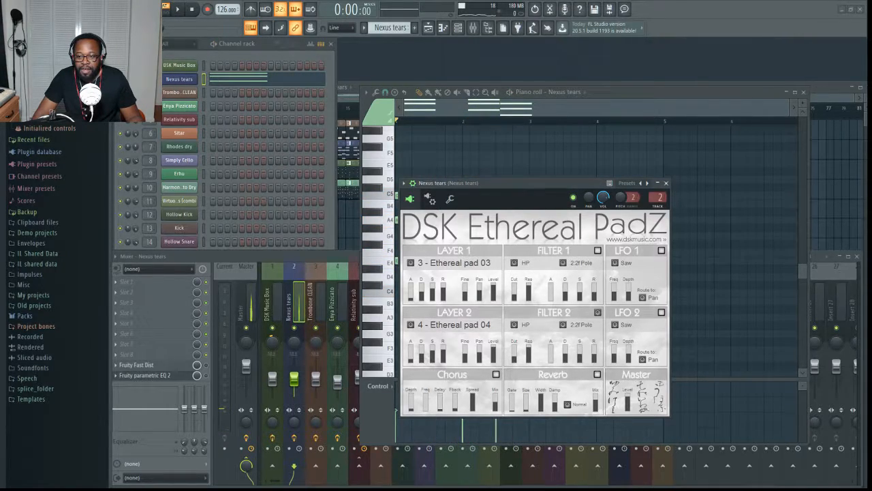
{"action": "key", "text": "space"}
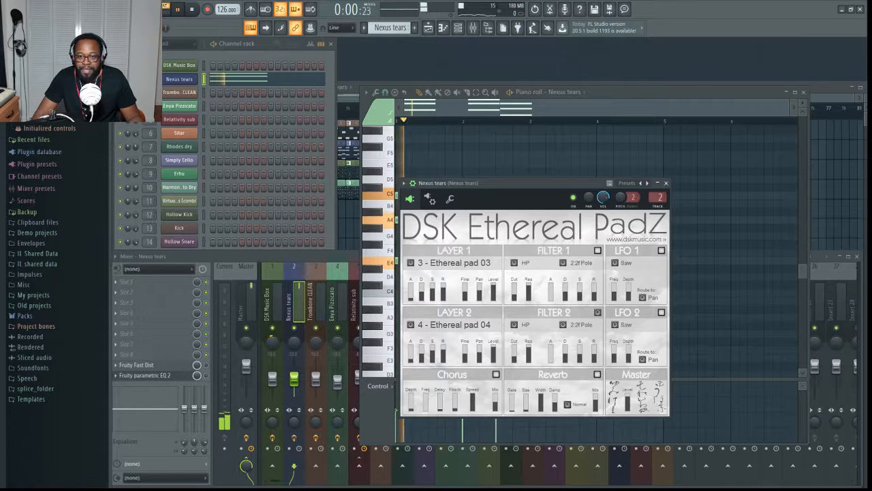
{"action": "key", "text": "space"}
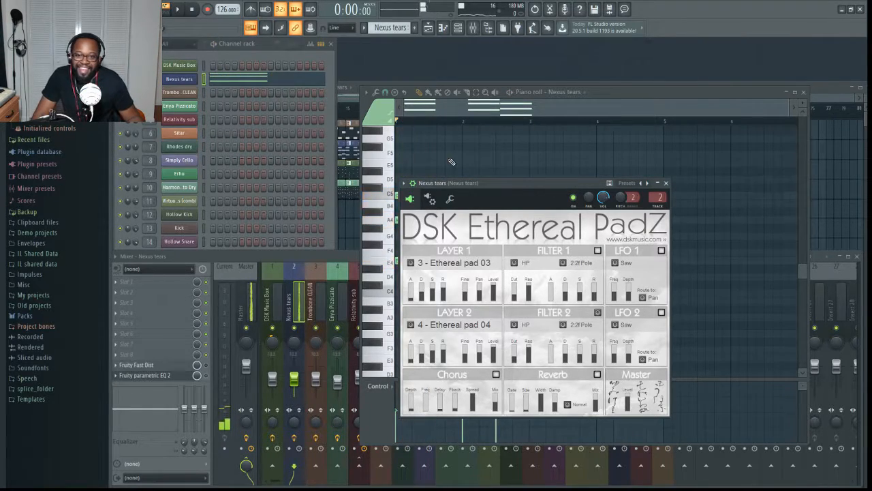
- Open Fruity parametric EQ 2 on the Nexus tears mixer track and play the pattern to watch its spectrum
{"action": "left_click", "coordinate": [212, 382]}
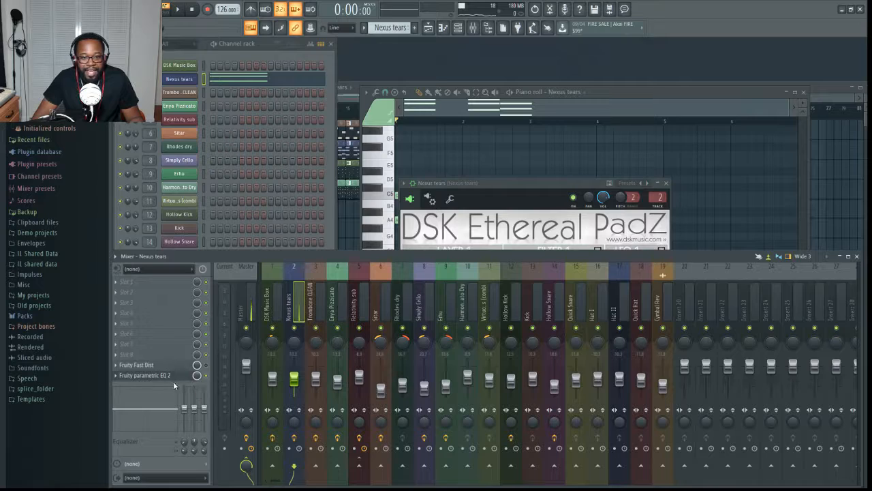
{"action": "left_click", "coordinate": [146, 374]}
{"action": "key", "text": "space"}
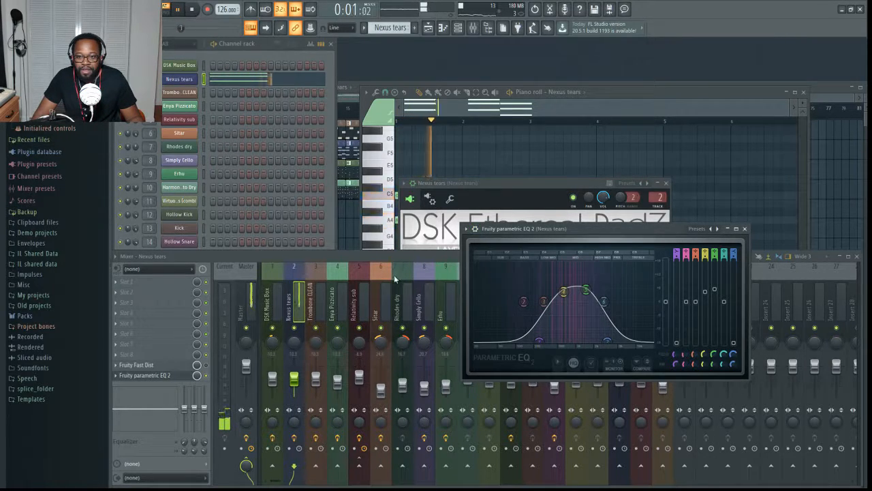
{"action": "key", "text": "space"}
- Bring the mixer back to the front and open Fruity Fast Dist on the Nexus tears track
{"action": "left_click", "coordinate": [209, 368]}
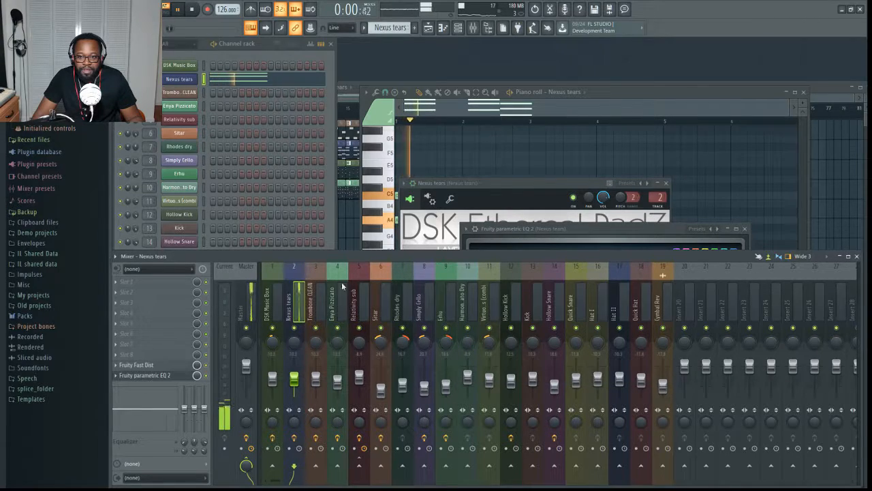
{"action": "left_click", "coordinate": [174, 366]}
{"action": "left_click", "coordinate": [173, 366]}
{"action": "left_click", "coordinate": [174, 366]}
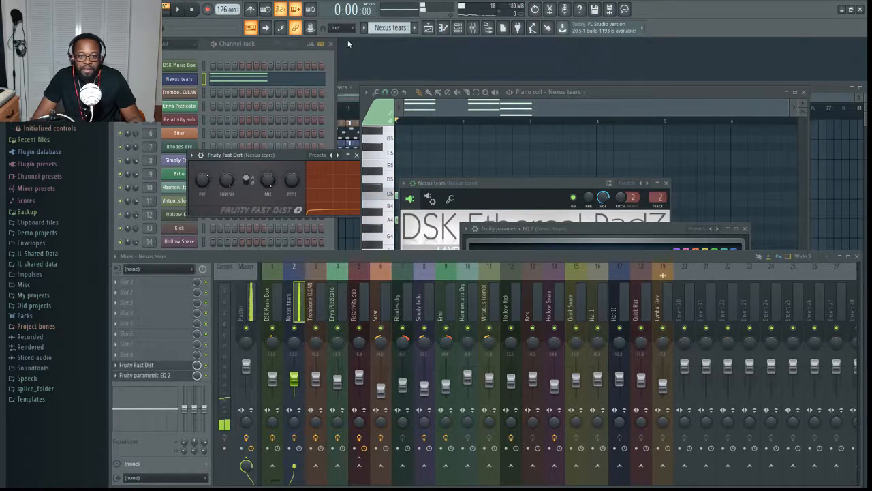
- Switch to the trombone pattern and show its DSK Brass instrument, moving the window down over the mixer
{"action": "scroll", "coordinate": [383, 29], "scroll_direction": "down", "scroll_amount": 1}
{"action": "left_click", "coordinate": [186, 96]}
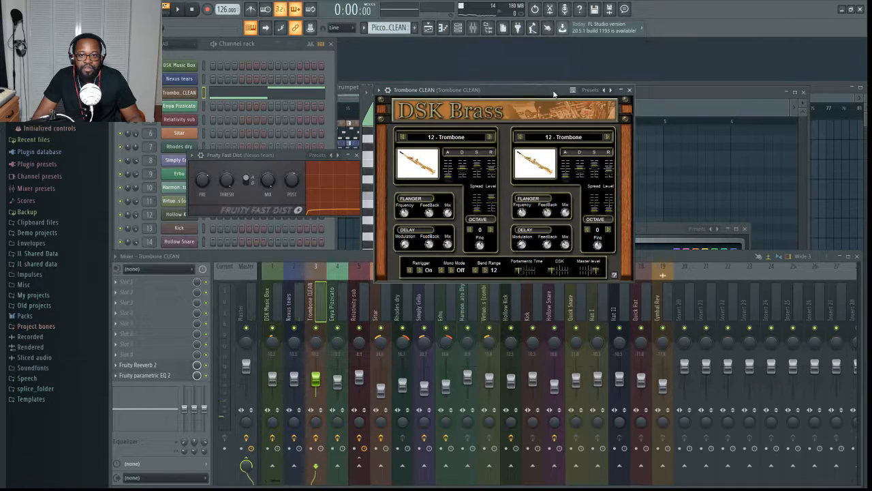
{"action": "left_click_drag", "start_coordinate": [519, 88], "coordinate": [519, 223]}
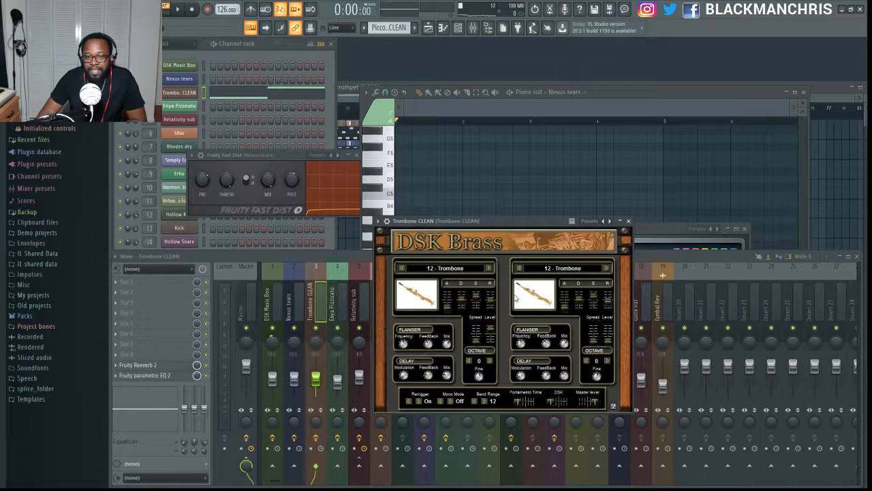
- Try the 13 - Trombone Cup Mute sound in DSK Brass's first layer and return it to 12 - Trombone
{"action": "left_click", "coordinate": [489, 267]}
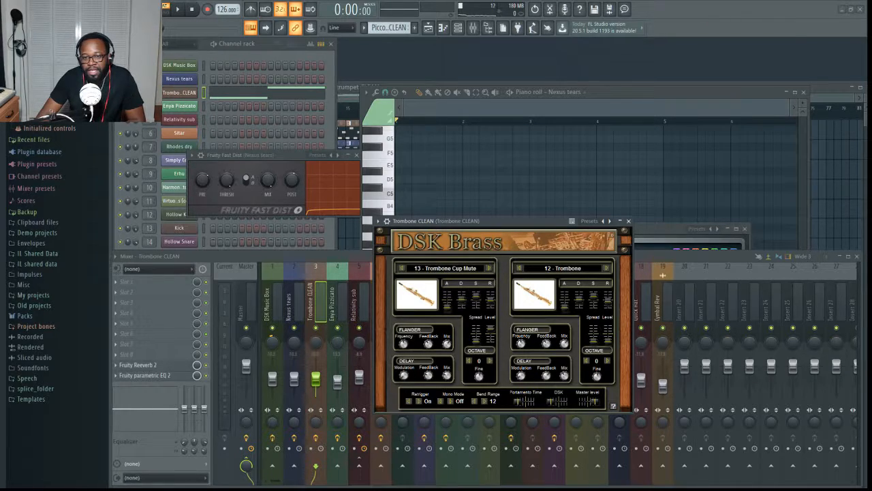
{"action": "left_click", "coordinate": [402, 267]}
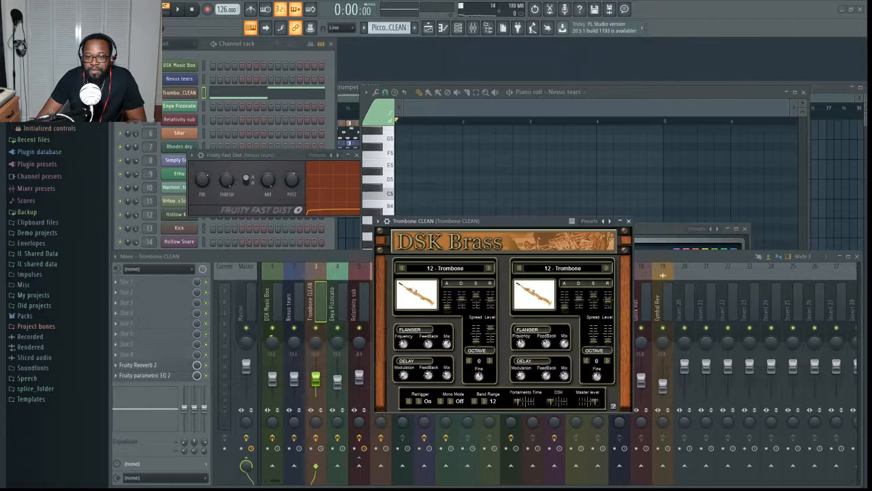
- Reveal the wrapper controls of DSK Brass, view its plugin settings, and return to the instrument interface
{"action": "left_click", "coordinate": [387, 221]}
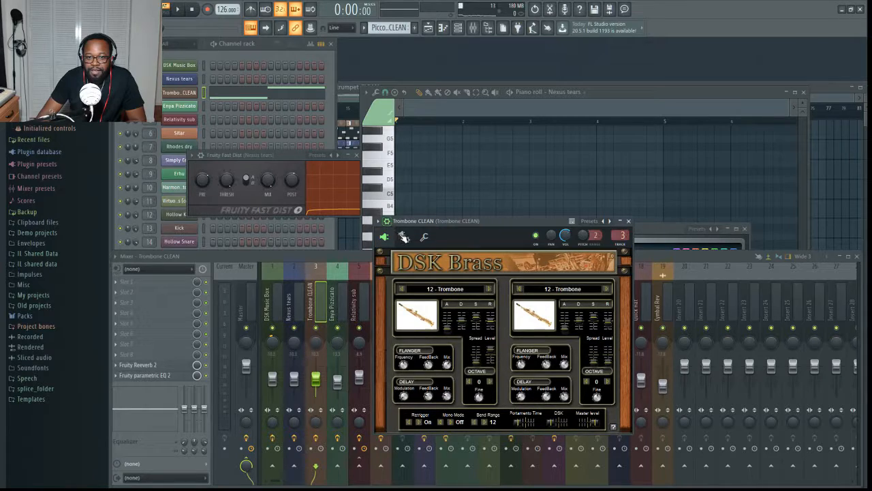
{"action": "left_click", "coordinate": [404, 237]}
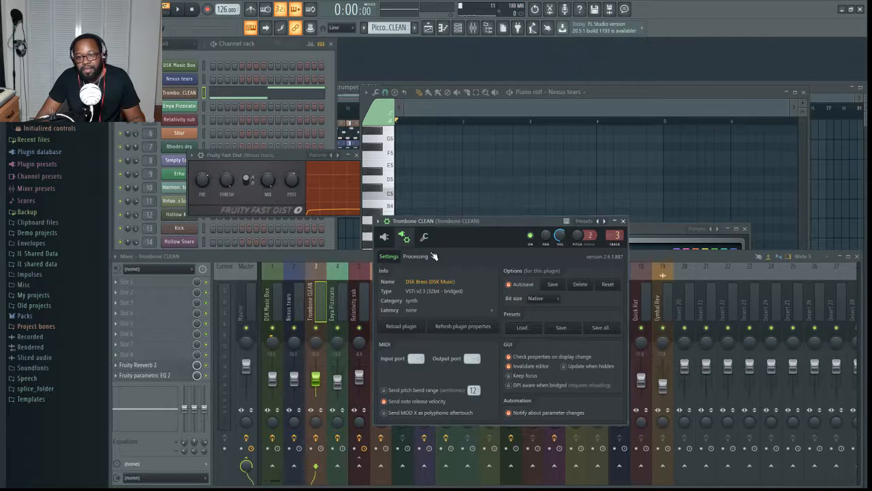
{"action": "left_click", "coordinate": [384, 238]}
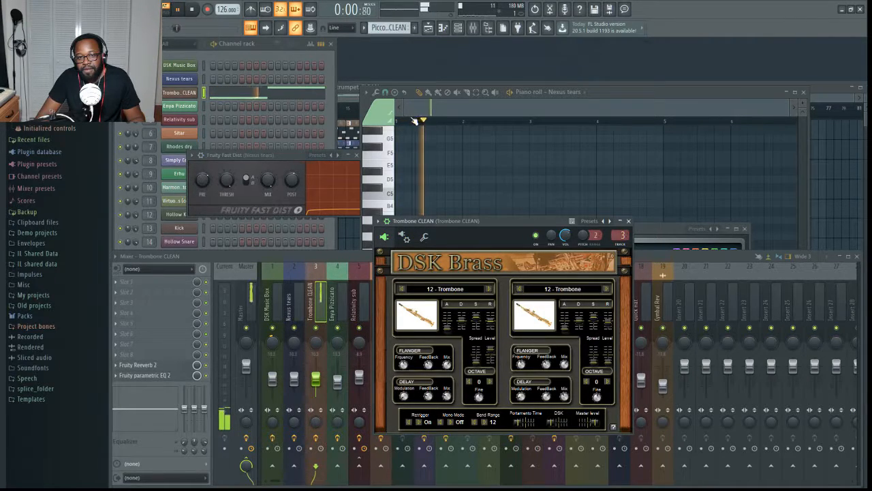
- Bring up the mixer on the Trombone CLEAN track, play the trombone pattern, and stop playback
{"action": "left_click", "coordinate": [220, 397]}
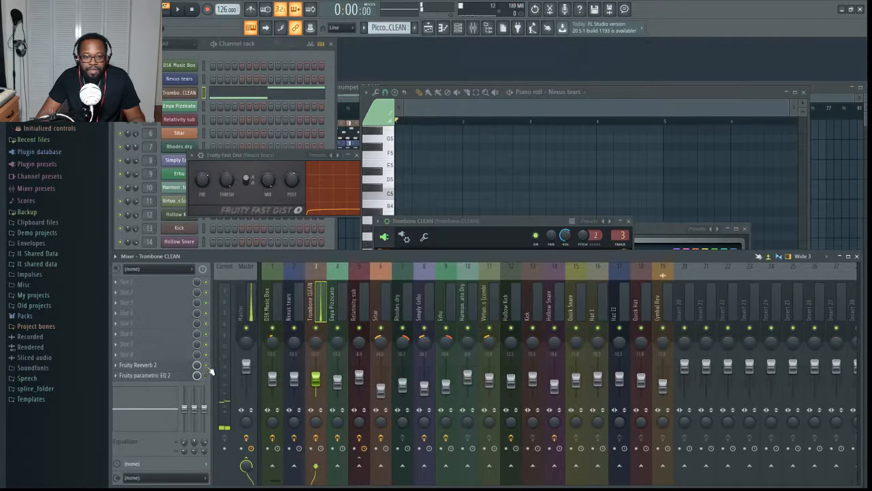
{"action": "key", "text": "space"}
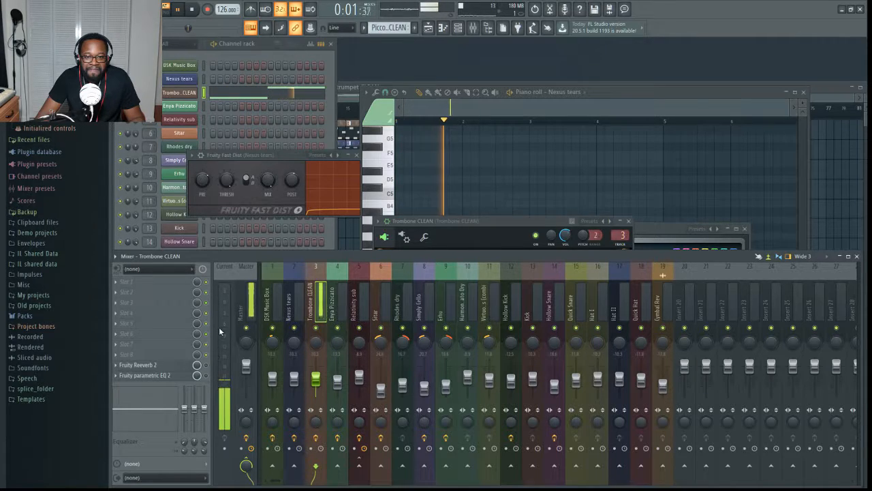
{"action": "key", "text": "space"}
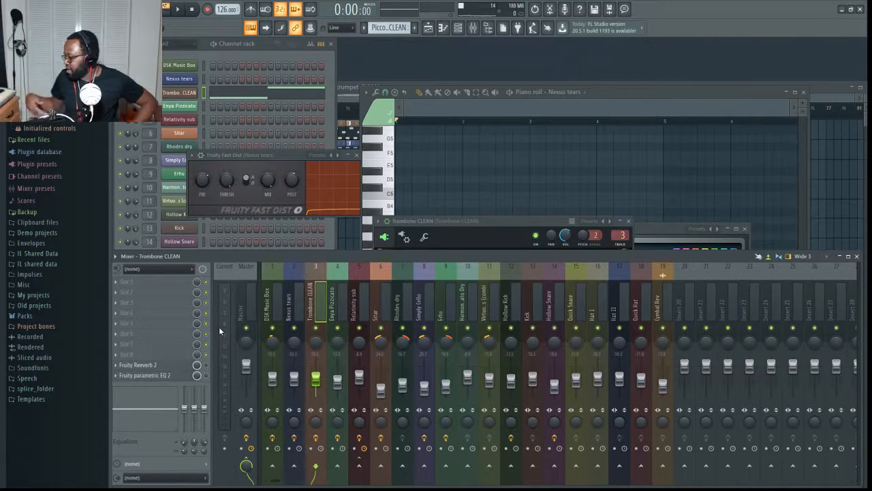
- Show DSK Brass again and look through its plugin settings and its arpeggiator, echo and root note page
{"action": "left_click", "coordinate": [179, 92]}
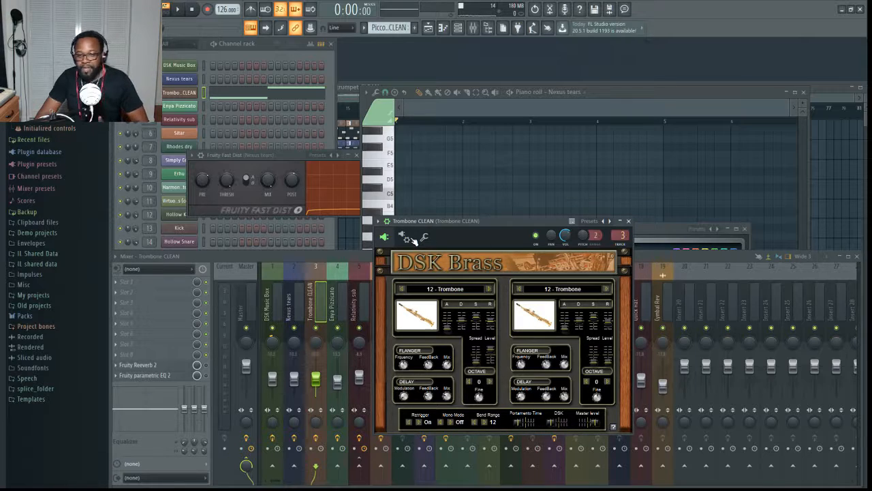
{"action": "left_click", "coordinate": [409, 238]}
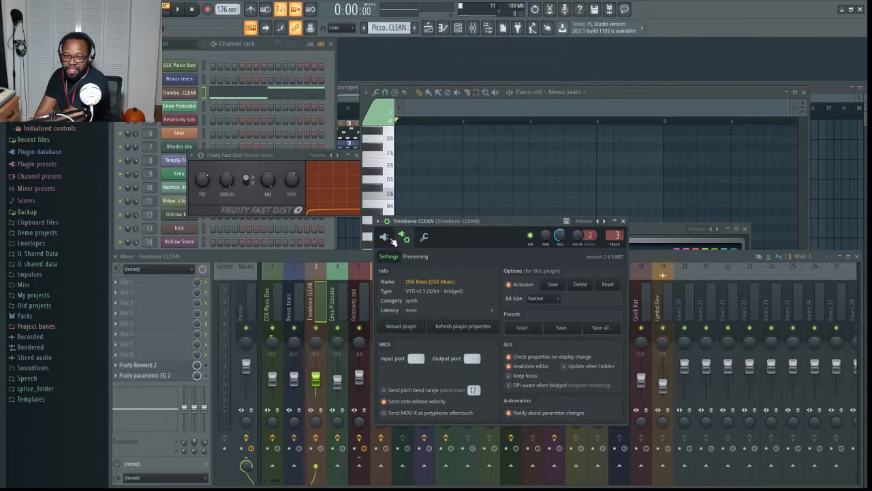
{"action": "left_click", "coordinate": [388, 237]}
{"action": "left_click", "coordinate": [424, 236]}
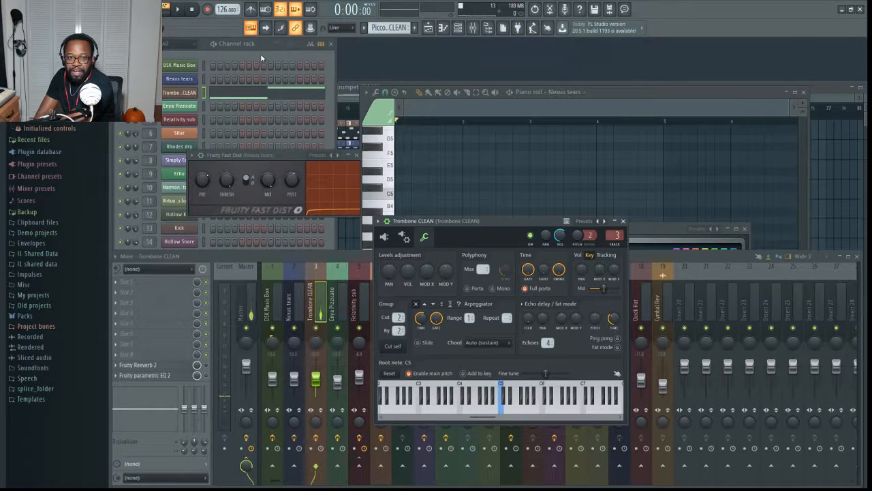
- View the Trombone CLEAN notes in the piano roll, auditioning the A4 key and playing the pattern
{"action": "left_click", "coordinate": [268, 96]}
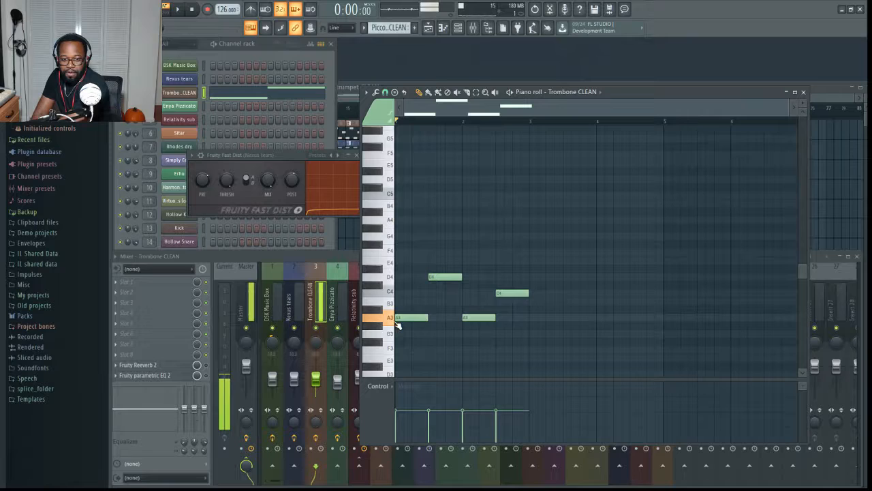
{"action": "left_click", "coordinate": [391, 218]}
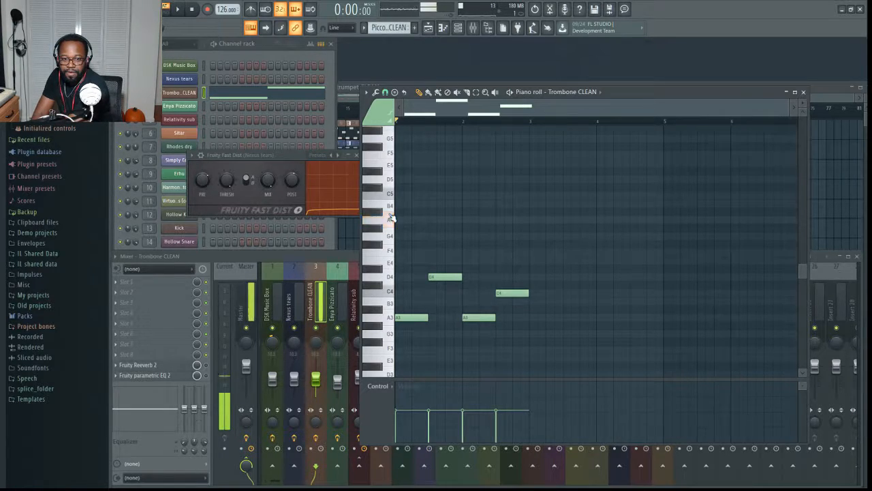
{"action": "scroll", "coordinate": [389, 214], "scroll_direction": "up", "scroll_amount": 3}
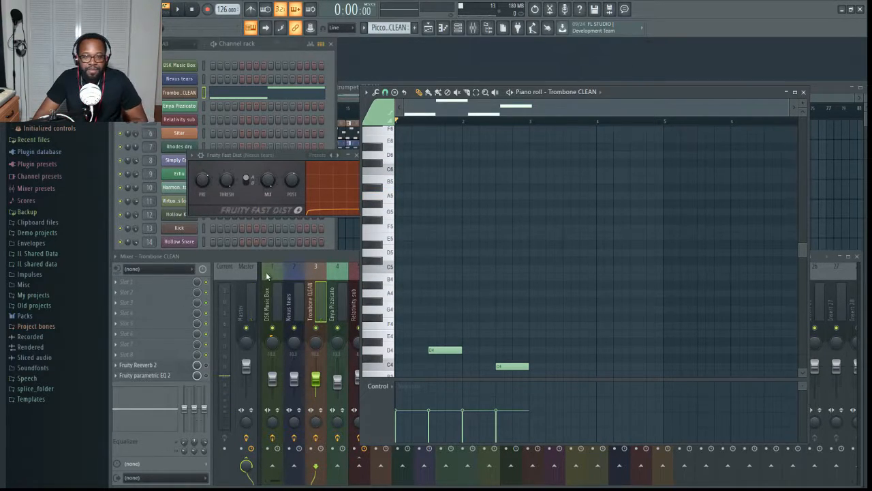
{"action": "key", "text": "space"}
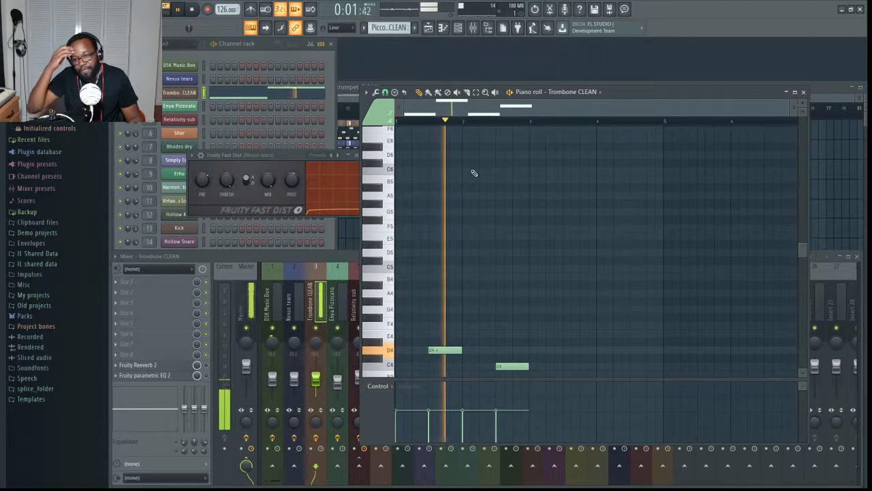
{"action": "key", "text": "space"}
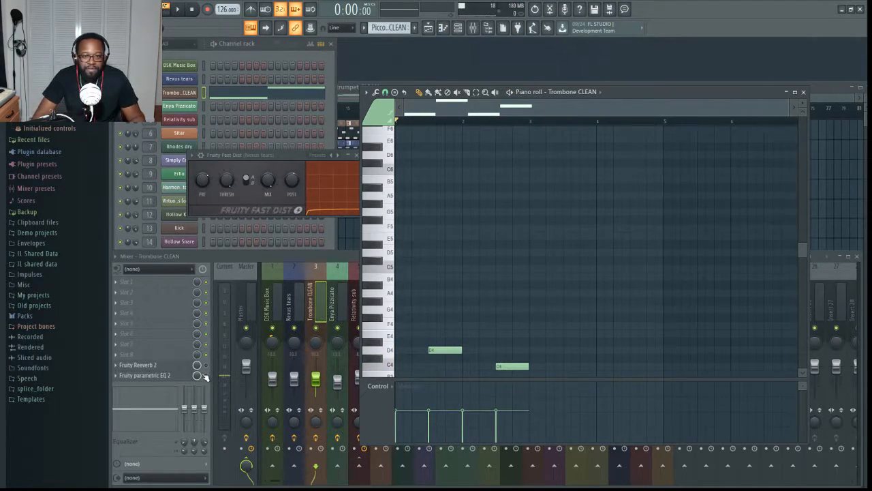
- Open Fruity parametric EQ 2 on the Trombone CLEAN mixer track and play the pattern to watch its spectrum
{"action": "left_click", "coordinate": [170, 375]}
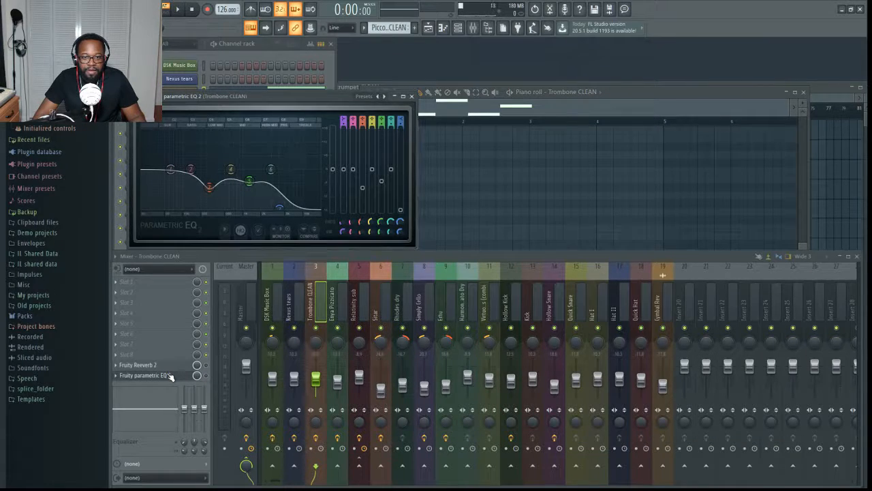
{"action": "key", "text": "space"}
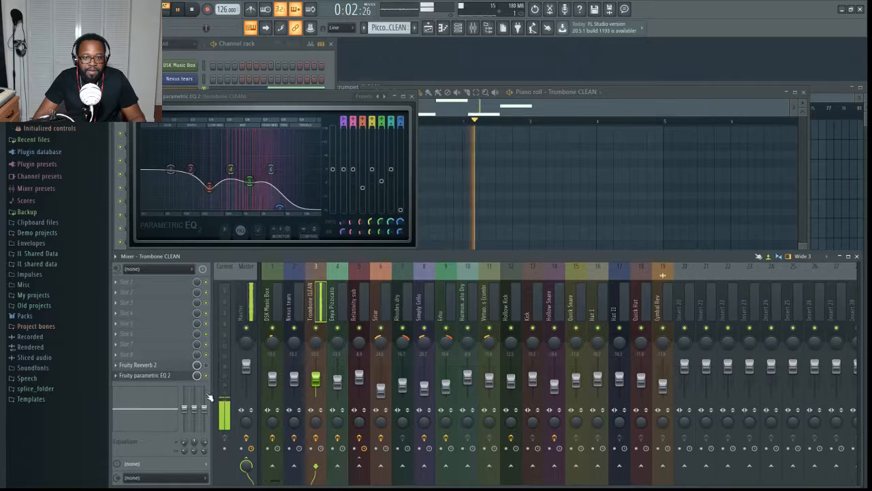
{"action": "key", "text": "space"}
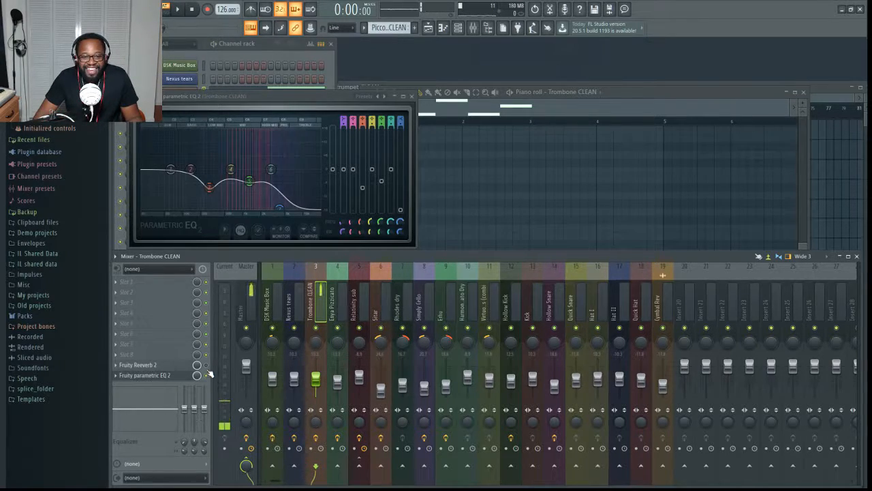
- Open Fruity Reeverb 2 on the Trombone CLEAN track, place it beside the EQ, and play the pattern
{"action": "double_click", "coordinate": [176, 366]}
{"action": "left_click", "coordinate": [176, 366]}
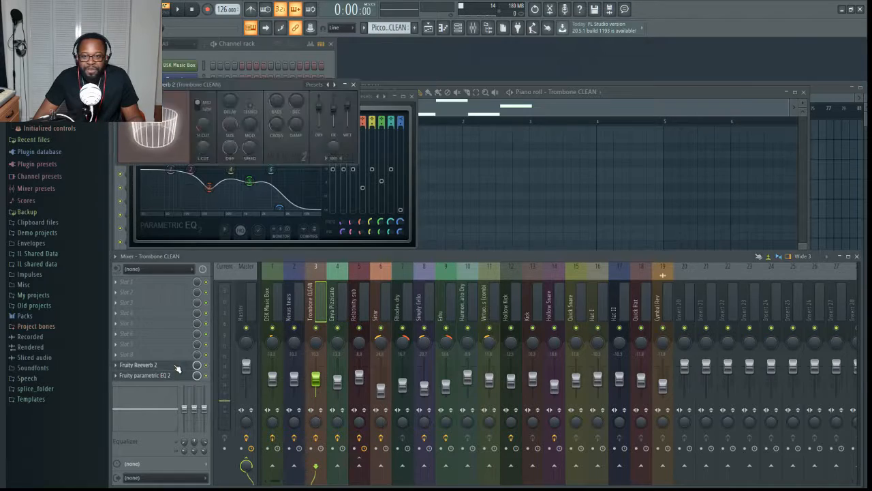
{"action": "left_click_drag", "start_coordinate": [274, 83], "coordinate": [598, 123]}
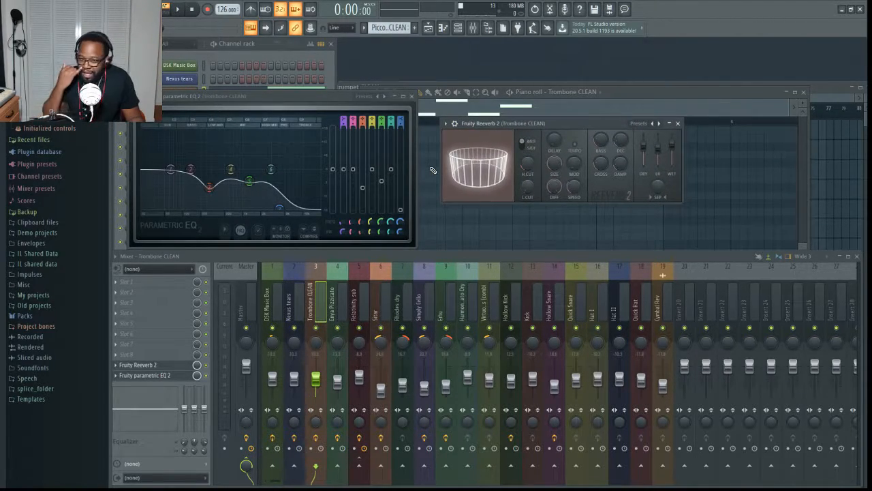
{"action": "key", "text": "space"}
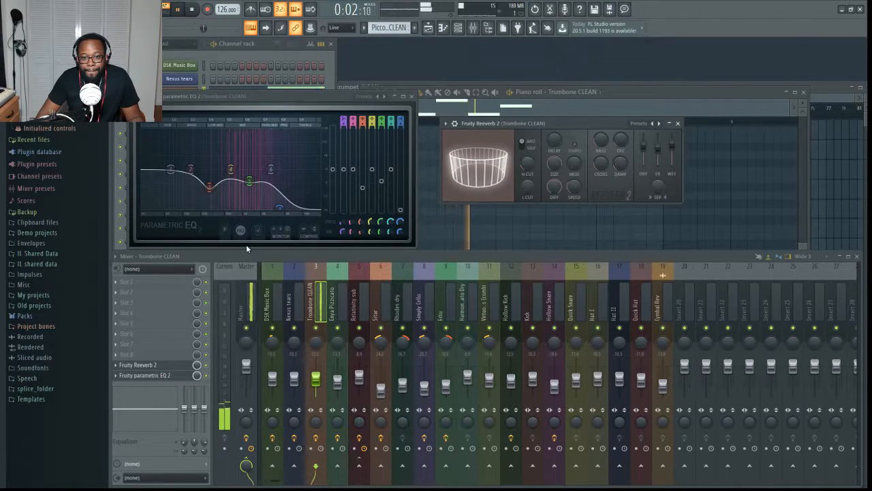
- Duplicate all the Trombone CLEAN notes one octave lower in the piano roll and play the pattern
{"action": "key", "text": "space"}
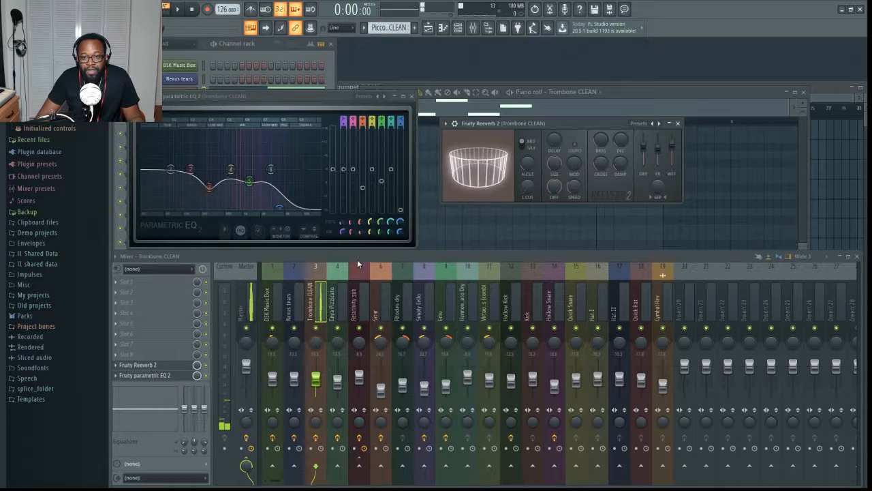
{"action": "left_click", "coordinate": [628, 89]}
{"action": "scroll", "coordinate": [477, 272], "scroll_direction": "down", "scroll_amount": 1}
{"action": "scroll", "coordinate": [478, 272], "scroll_direction": "down", "scroll_amount": 3}
{"action": "key", "text": "ctrl+a"}
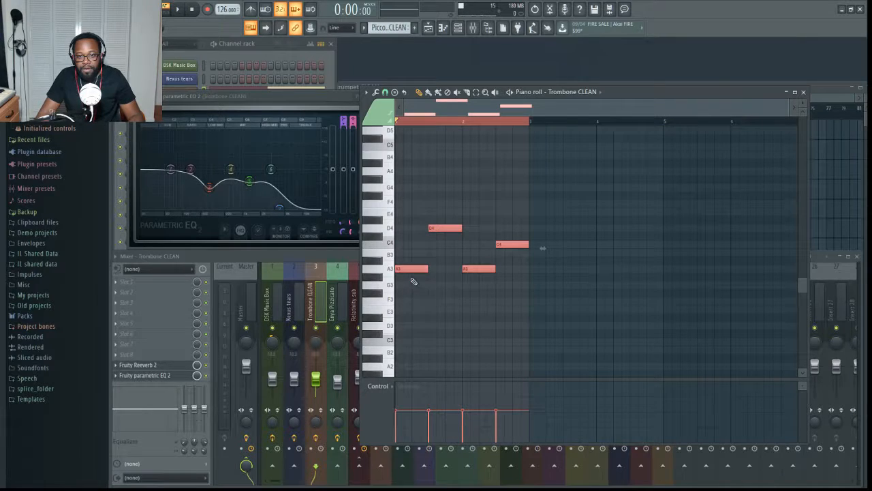
{"action": "left_click_drag", "start_coordinate": [413, 272], "coordinate": [407, 357]}
{"action": "key", "text": "space"}
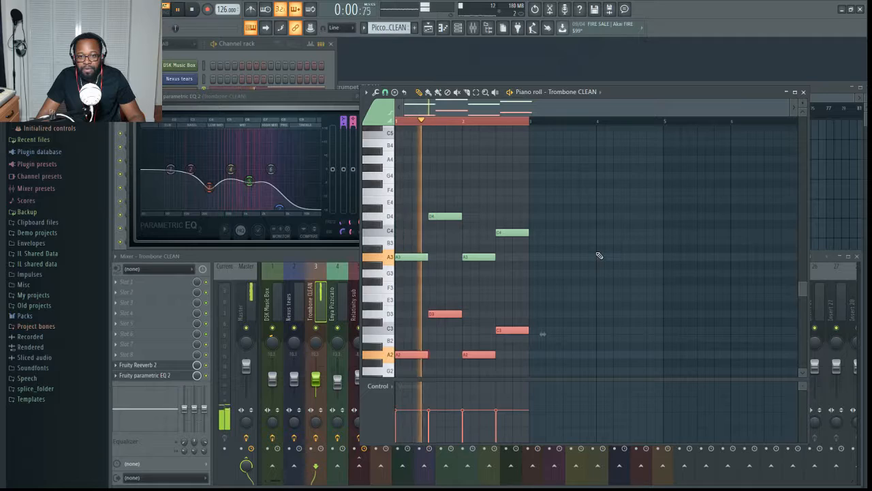
{"action": "key", "text": "space"}
- Move the copied Trombone CLEAN notes up two octaves, play the pattern, and delete the copies
{"action": "key", "text": "ctrl+Up"}
{"action": "key", "text": "ctrl+Up"}
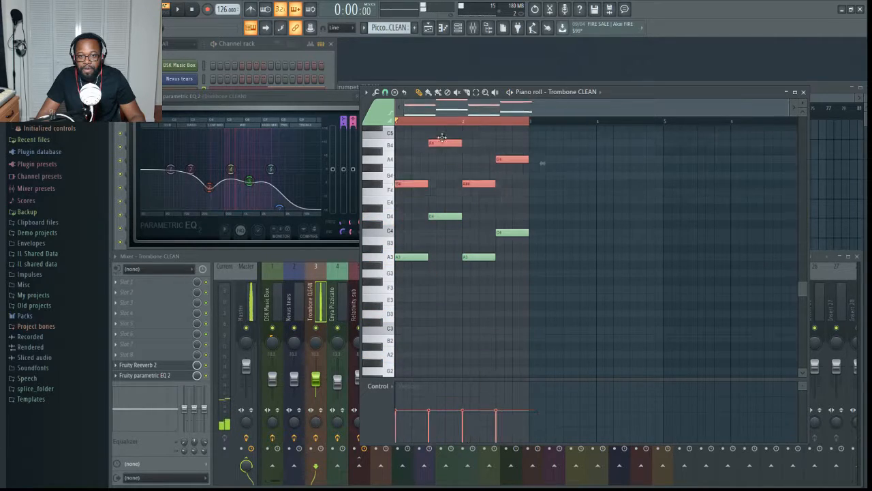
{"action": "scroll", "coordinate": [414, 141], "scroll_direction": "up", "scroll_amount": 1}
{"action": "scroll", "coordinate": [413, 136], "scroll_direction": "up", "scroll_amount": 1}
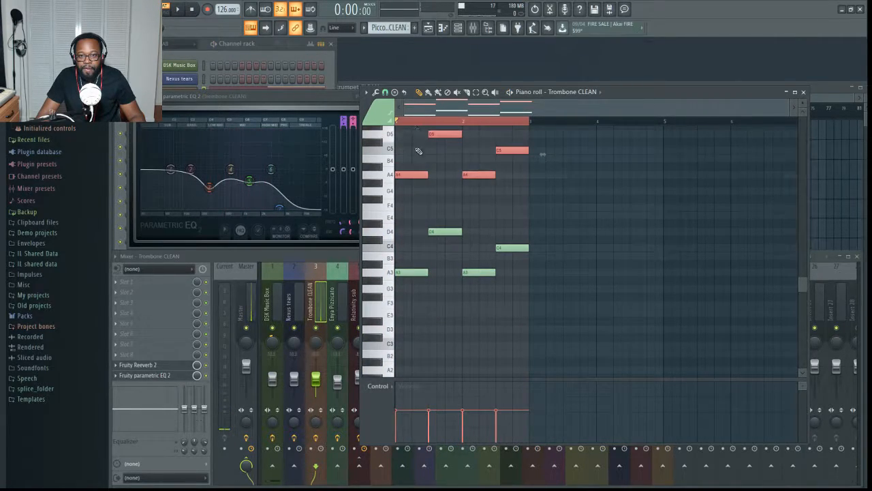
{"action": "key", "text": "space"}
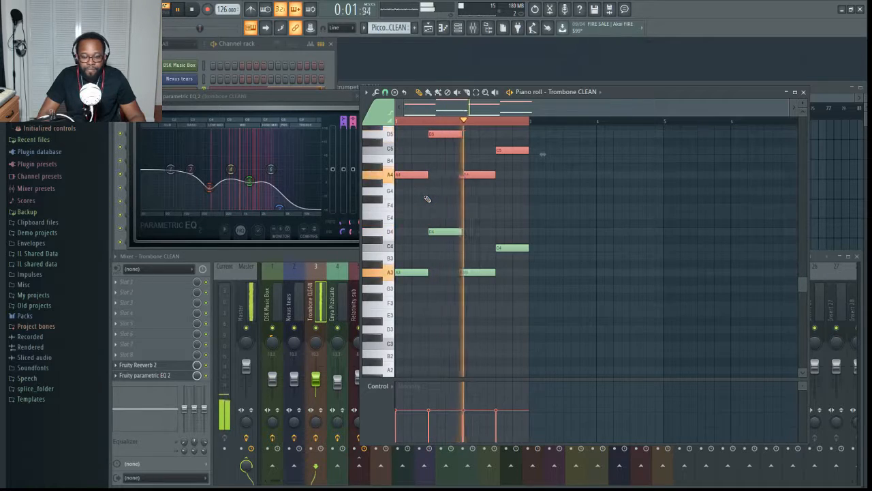
{"action": "key", "text": "space"}
{"action": "key", "text": "Delete"}
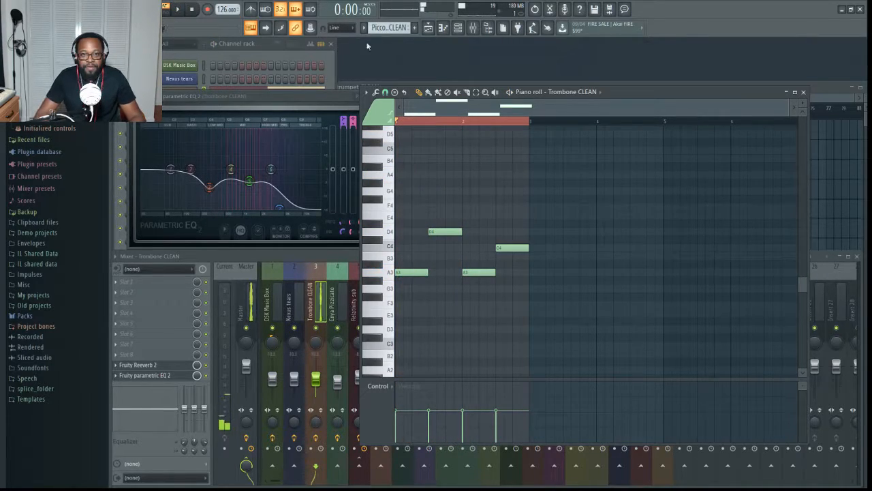
- Select the Enya Pizzicato pattern and show its DSK Overture plugin, looking also at Simply Cello's DSK Strings
{"action": "scroll", "coordinate": [375, 30], "scroll_direction": "down", "scroll_amount": 1}
{"action": "left_click", "coordinate": [270, 55]}
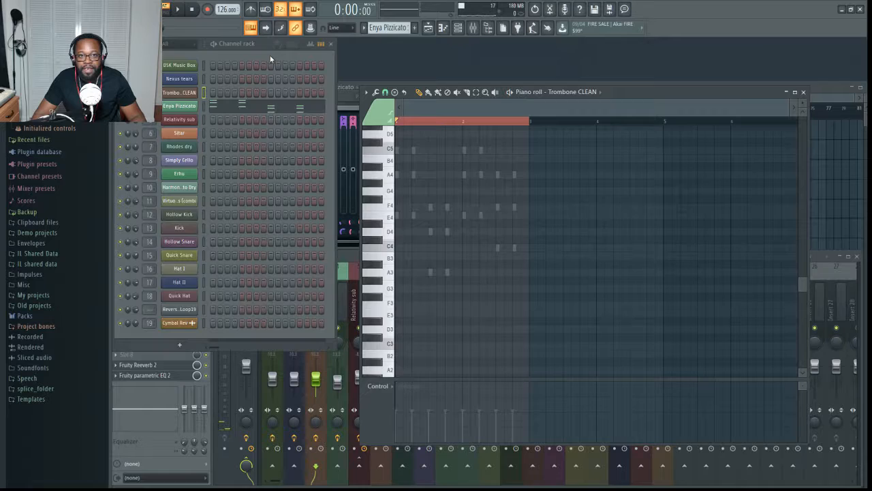
{"action": "left_click", "coordinate": [184, 108]}
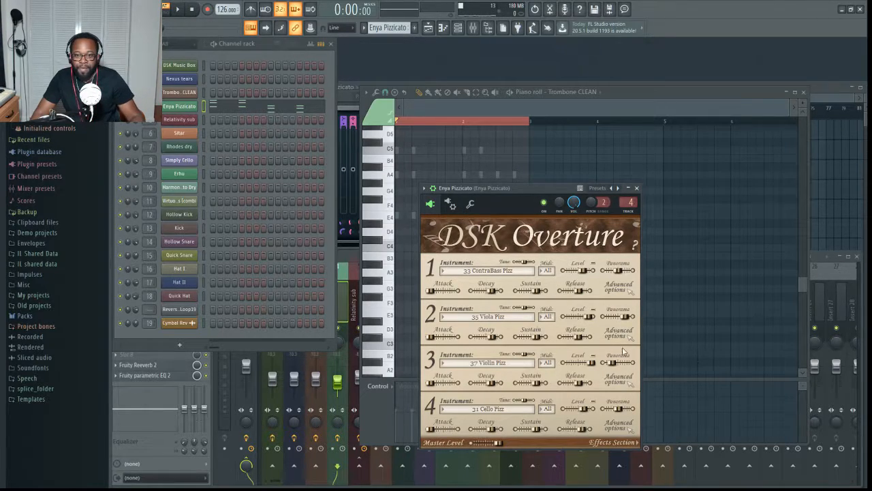
{"action": "left_click", "coordinate": [189, 162]}
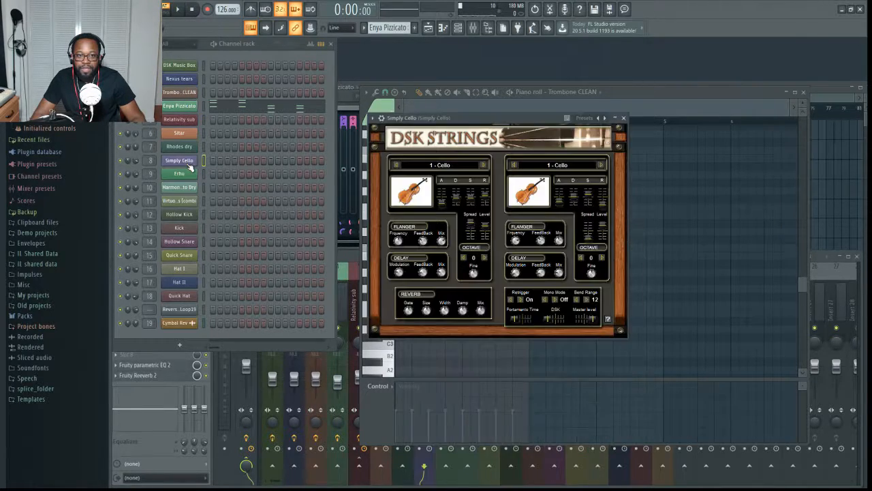
{"action": "left_click", "coordinate": [180, 106]}
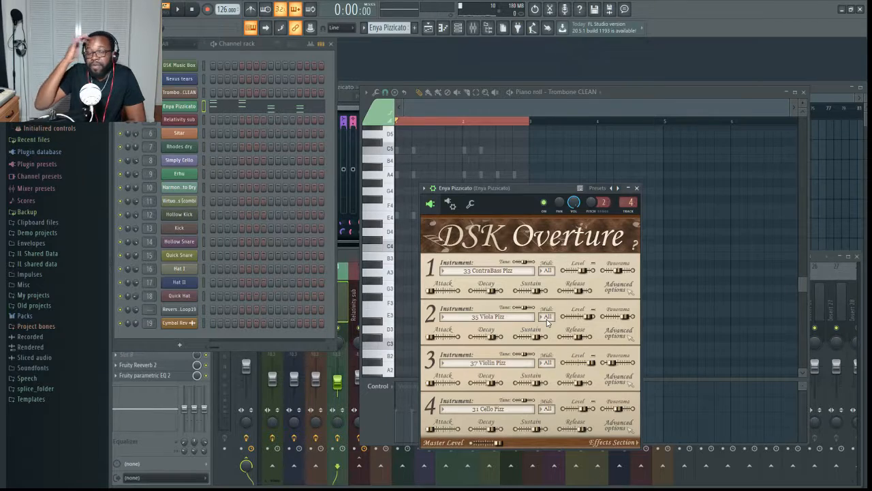
{"action": "left_click", "coordinate": [193, 110]}
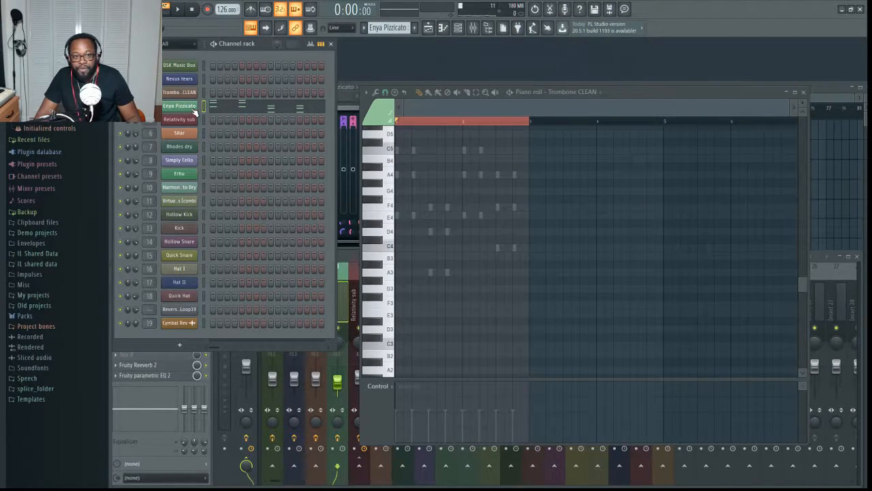
- Bring up the mixer and play the Enya Pizzicato pattern with its DSK Overture plugin on display
{"action": "left_click", "coordinate": [356, 269]}
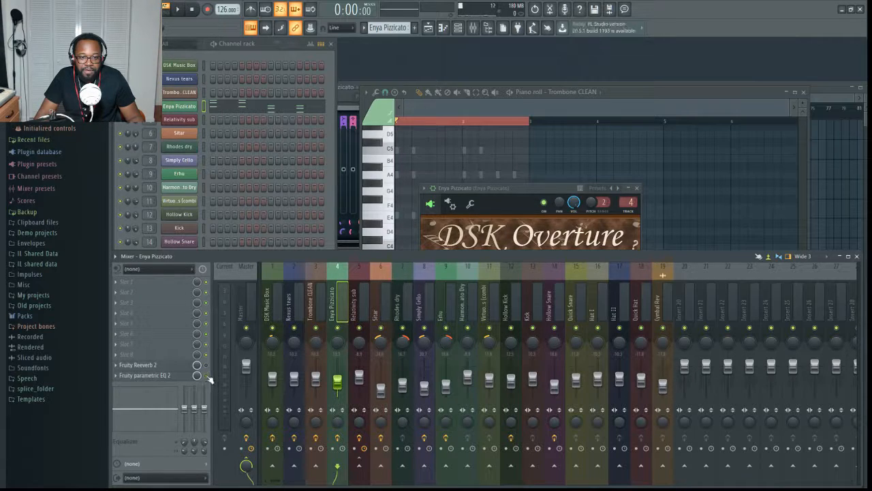
{"action": "key", "text": "space"}
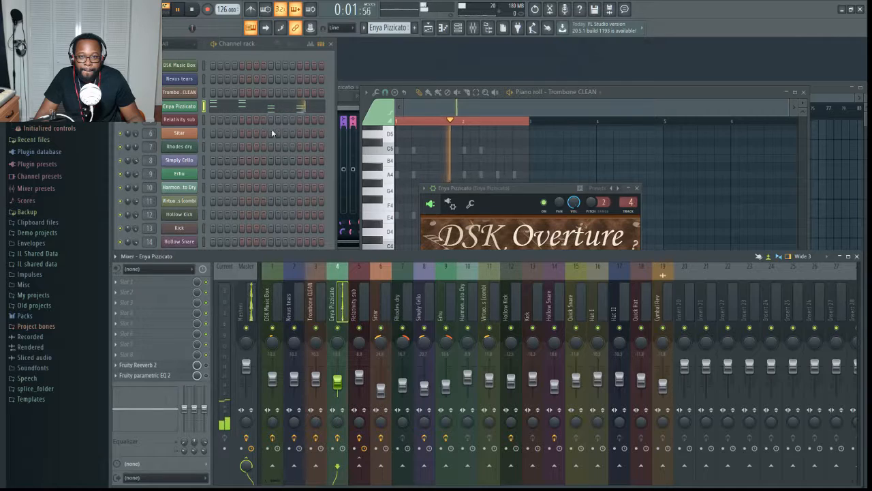
{"action": "left_click", "coordinate": [190, 111]}
{"action": "left_click", "coordinate": [190, 111]}
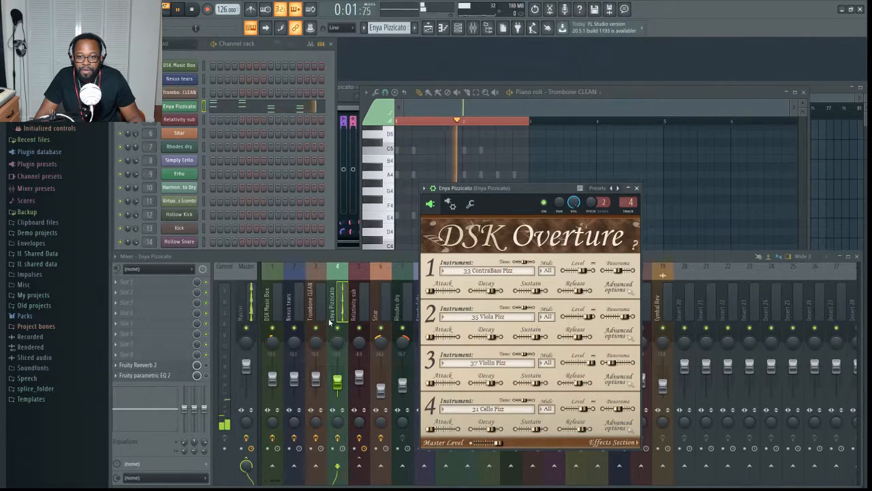
{"action": "key", "text": "space"}
- Show the Enya Pizzicato notes in the piano roll and play the pattern
{"action": "left_click", "coordinate": [240, 109]}
{"action": "key", "text": "space"}
{"action": "key", "text": "space"}
- Leave only Fruity parametric EQ 2 active on the Enya Pizzicato track, open it, and play the pattern to watch its spectrum
{"action": "left_click", "coordinate": [206, 366]}
{"action": "left_click", "coordinate": [207, 376]}
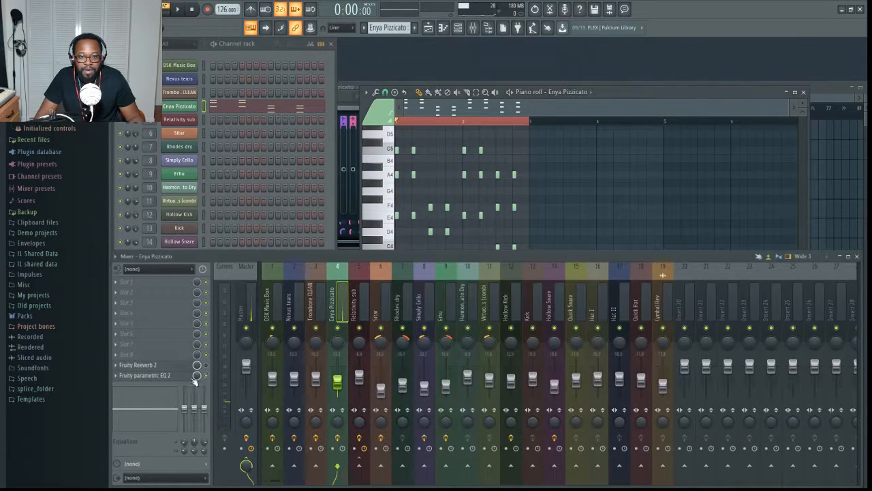
{"action": "left_click", "coordinate": [170, 376]}
{"action": "key", "text": "space"}
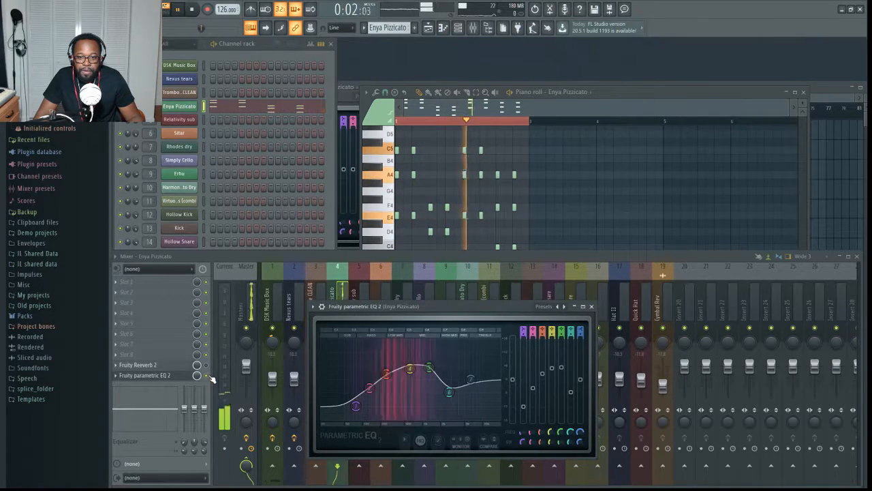
{"action": "key", "text": "space"}
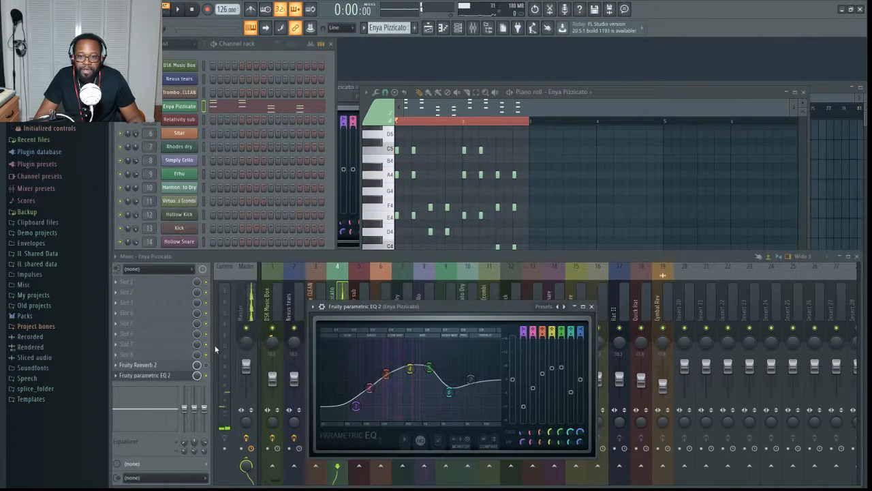
{"action": "key", "text": "Escape"}
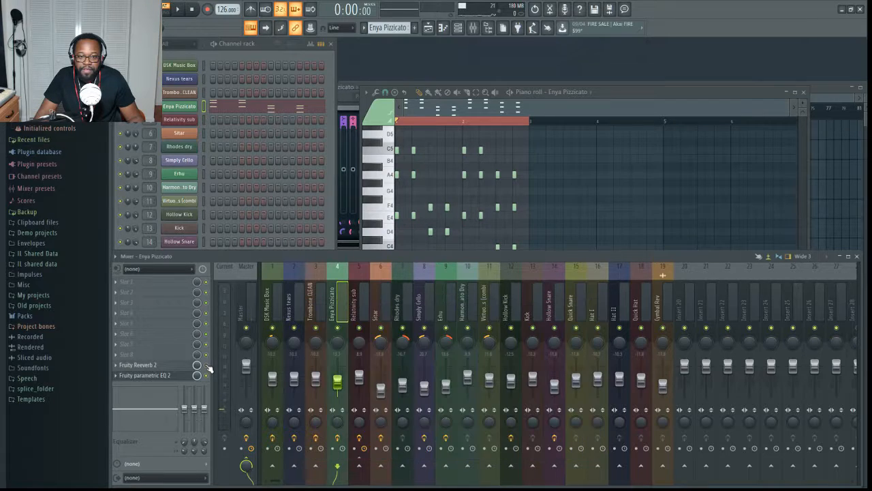
- Play the Enya Pizzicato pattern again to compare its sound, reopening Fruity parametric EQ 2 for another playback
{"action": "key", "text": "space"}
{"action": "key", "text": "space"}
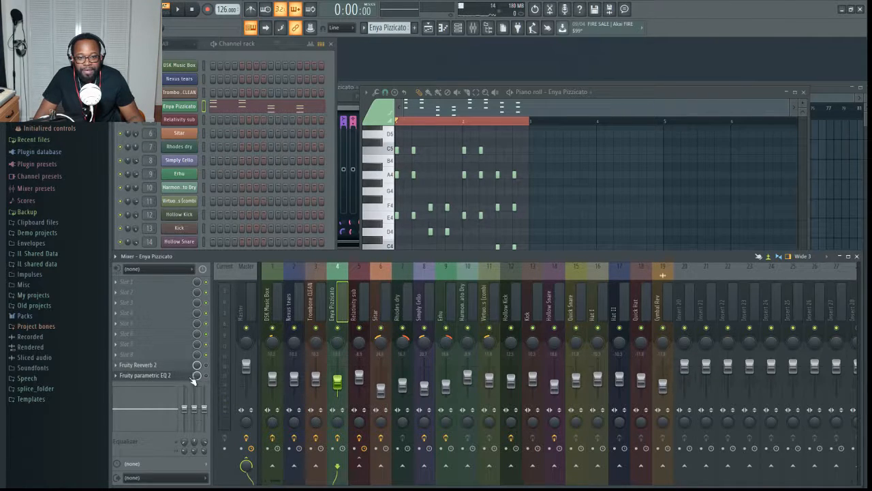
{"action": "left_click", "coordinate": [186, 376]}
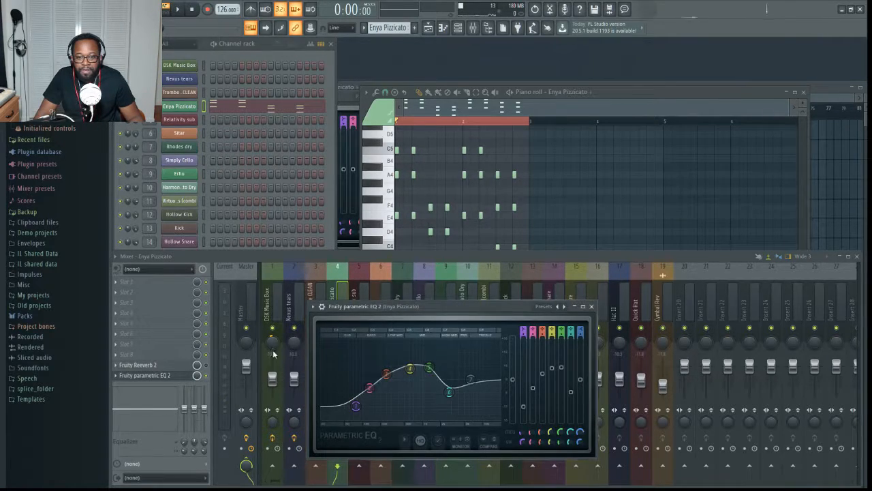
{"action": "key", "text": "space"}
{"action": "key", "text": "space"}
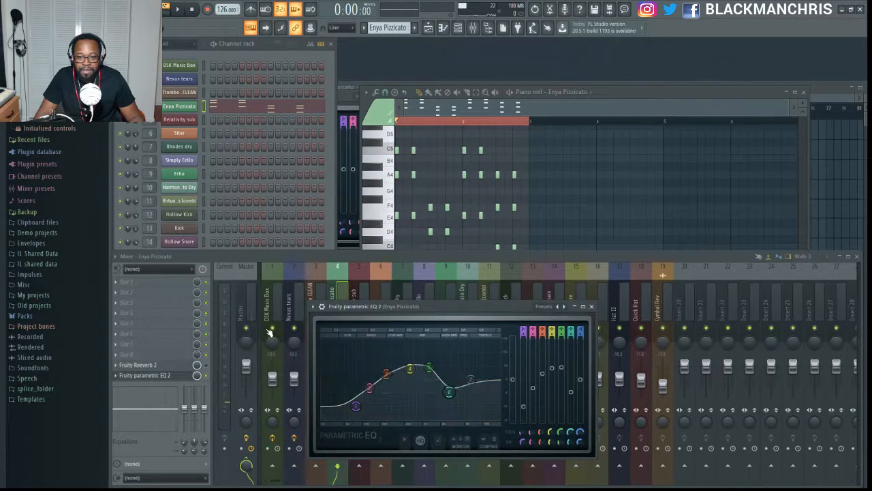
- Enable Fruity Reeverb 2 on the Enya Pizzicato track, open it, and play the pattern
{"action": "left_click", "coordinate": [208, 369]}
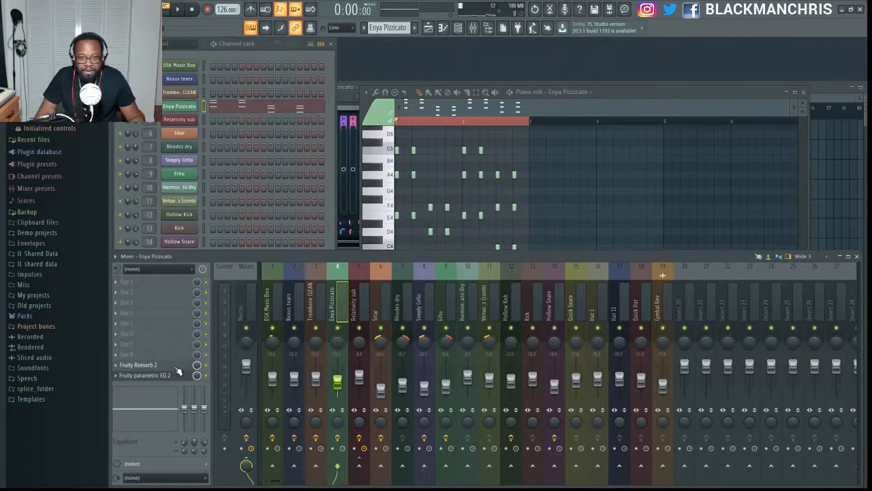
{"action": "left_click", "coordinate": [177, 369]}
{"action": "key", "text": "space"}
{"action": "key", "text": "space"}
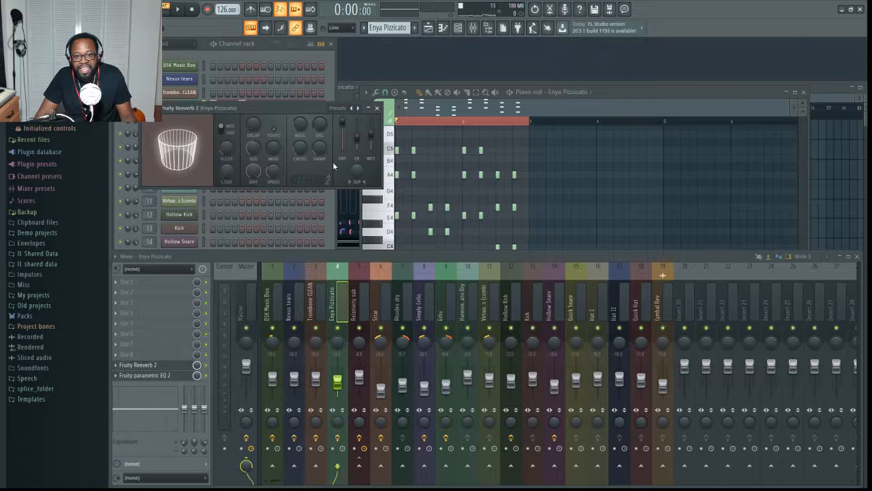
{"action": "key", "text": "space"}
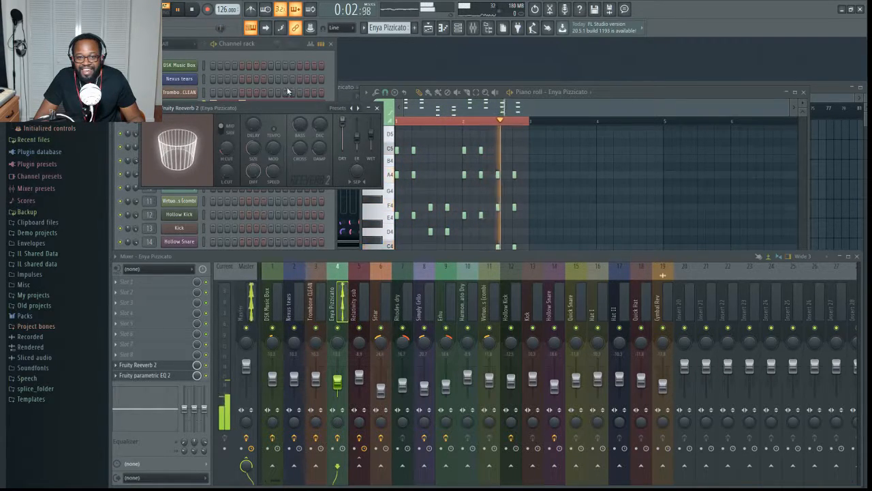
{"action": "key", "text": "space"}
- Browse the drum patterns to Kick and show the Kick channel's sample window clear of the channel rack
{"action": "scroll", "coordinate": [382, 29], "scroll_direction": "down", "scroll_amount": 2}
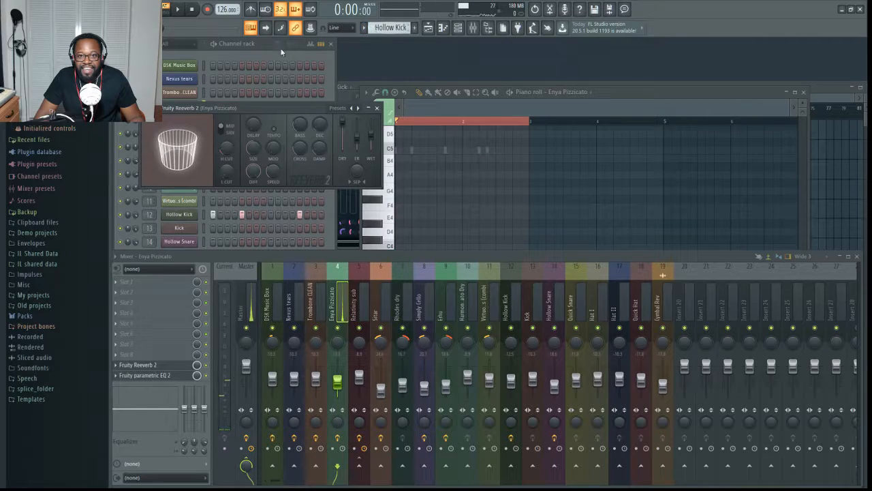
{"action": "left_click", "coordinate": [265, 54]}
{"action": "scroll", "coordinate": [394, 28], "scroll_direction": "down", "scroll_amount": 1}
{"action": "scroll", "coordinate": [388, 28], "scroll_direction": "down", "scroll_amount": 2}
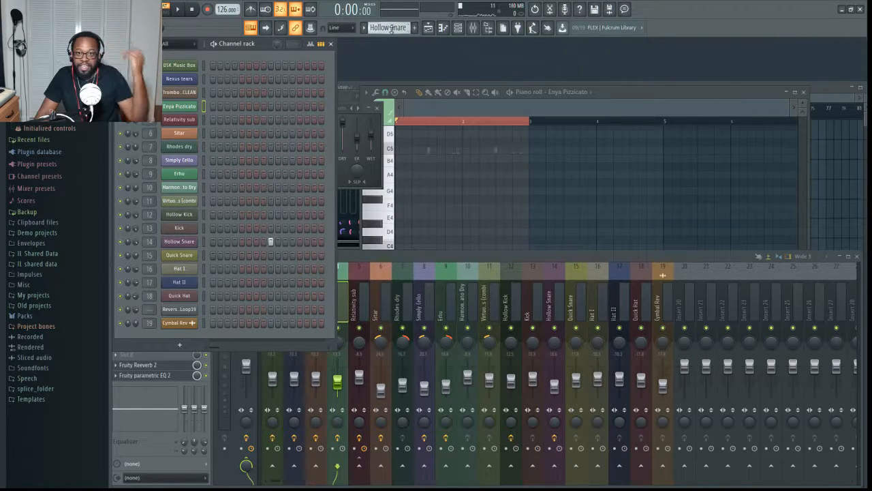
{"action": "scroll", "coordinate": [390, 28], "scroll_direction": "down", "scroll_amount": 1}
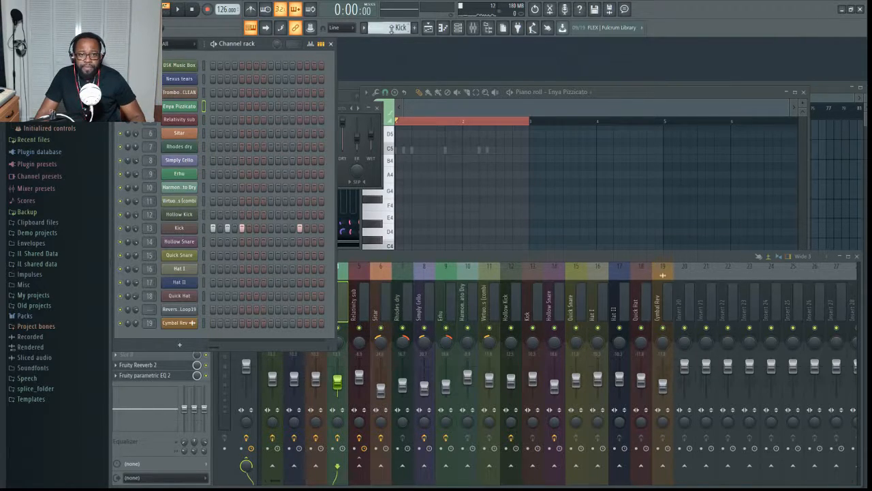
{"action": "left_click", "coordinate": [178, 229]}
{"action": "left_click_drag", "start_coordinate": [292, 129], "coordinate": [514, 163]}
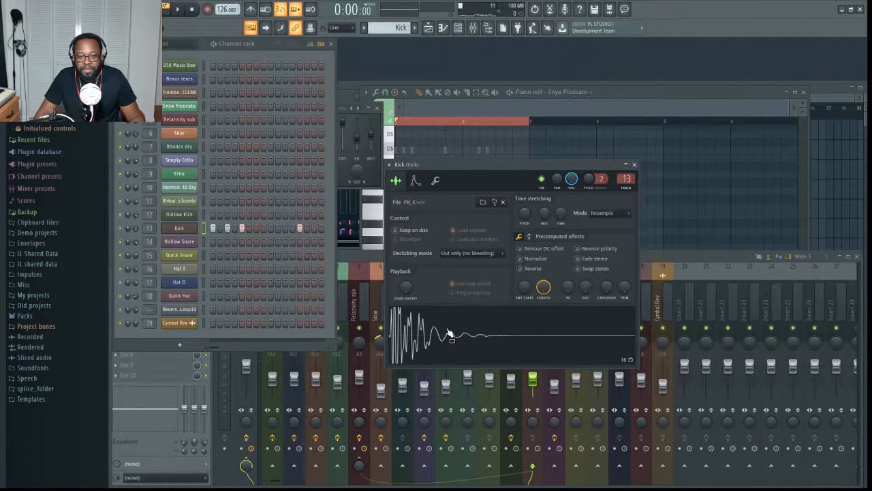
- Play the Hollow Snare pattern and show the Hollow Snare channel's sample
{"action": "key", "text": "space"}
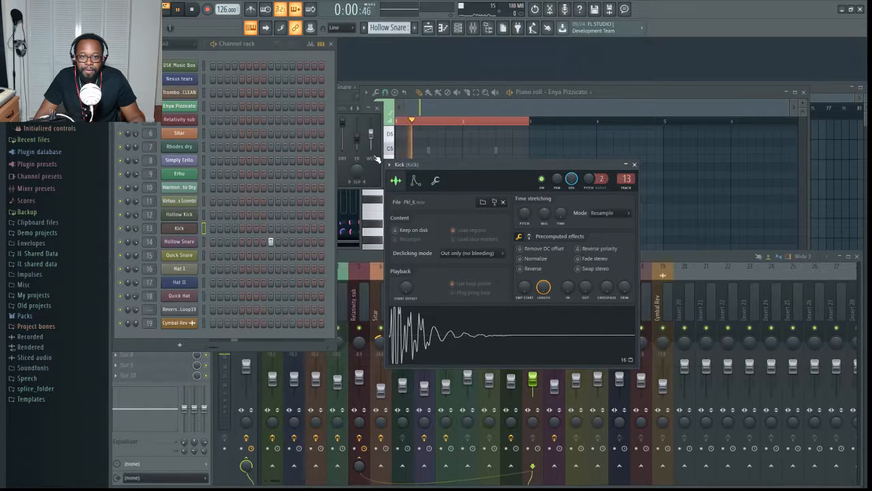
{"action": "key", "text": "space"}
{"action": "left_click", "coordinate": [188, 242]}
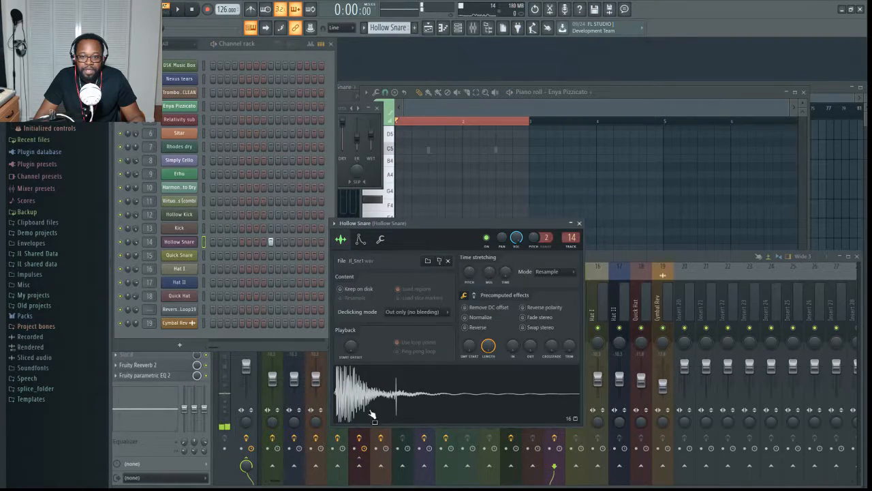
- Check Fruity parametric EQ 2 on the Hollow Snare mixer track and return to the channel rack
{"action": "left_click", "coordinate": [600, 258]}
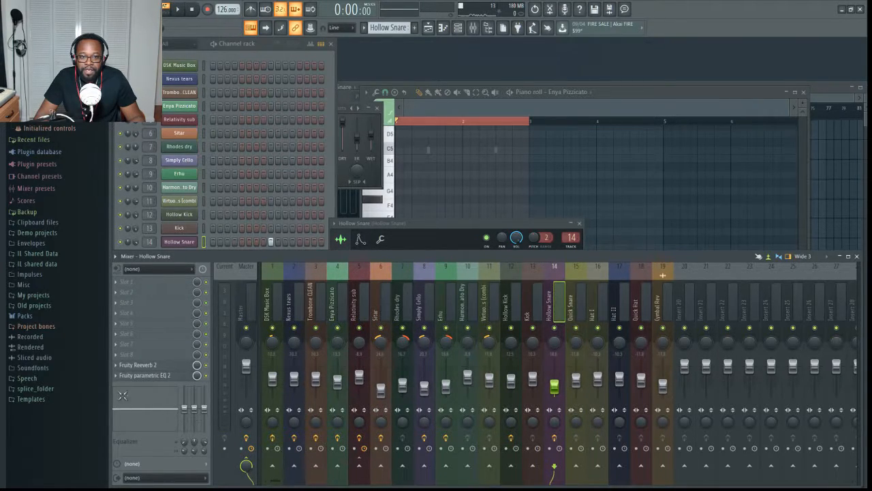
{"action": "left_click", "coordinate": [144, 375]}
{"action": "left_click", "coordinate": [144, 376]}
{"action": "left_click", "coordinate": [328, 177]}
- Show the Quick Snare channel's sample window beside the channel rack and play the Quick Snare pattern
{"action": "left_click", "coordinate": [184, 257]}
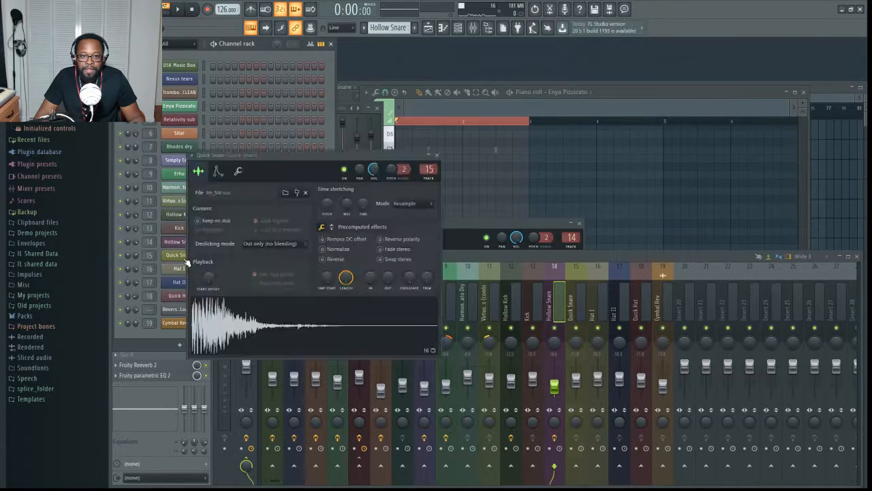
{"action": "left_click_drag", "start_coordinate": [286, 159], "coordinate": [370, 220]}
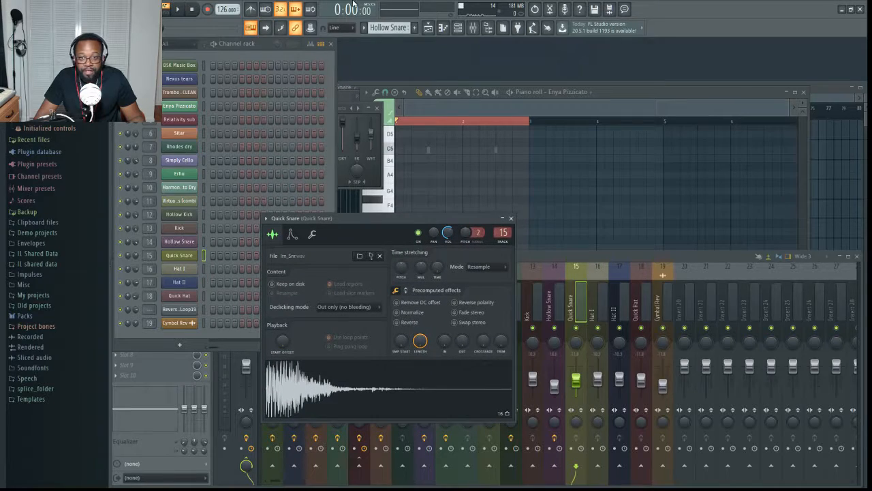
{"action": "key", "text": "space"}
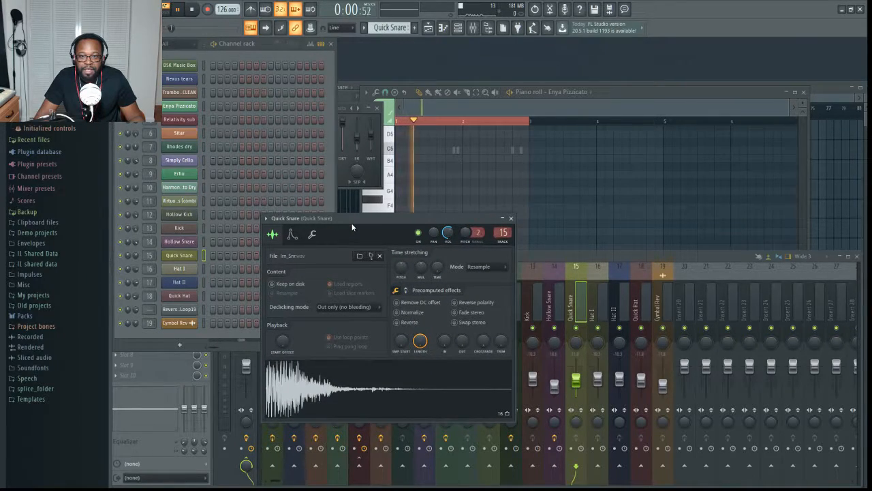
- Stop the Quick Snare playback and play the Hat I, Hat II and Quick Hat patterns one after another
{"action": "key", "text": "space"}
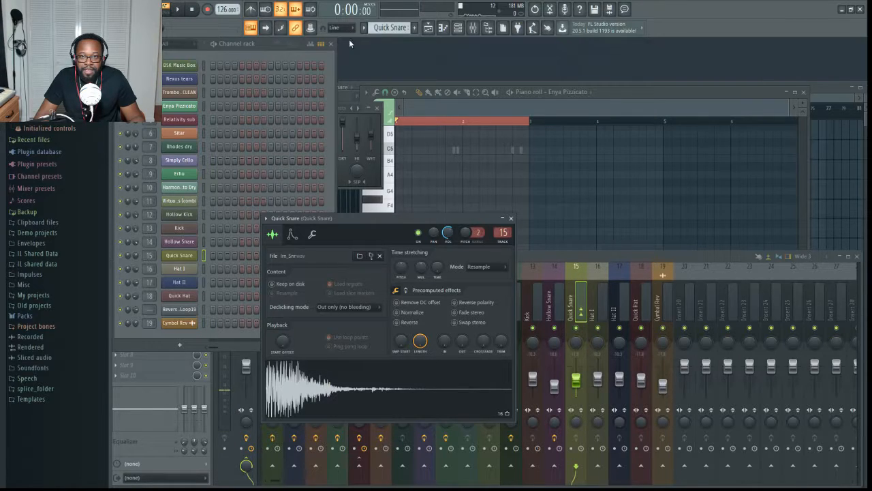
{"action": "scroll", "coordinate": [390, 28], "scroll_direction": "down", "scroll_amount": 1}
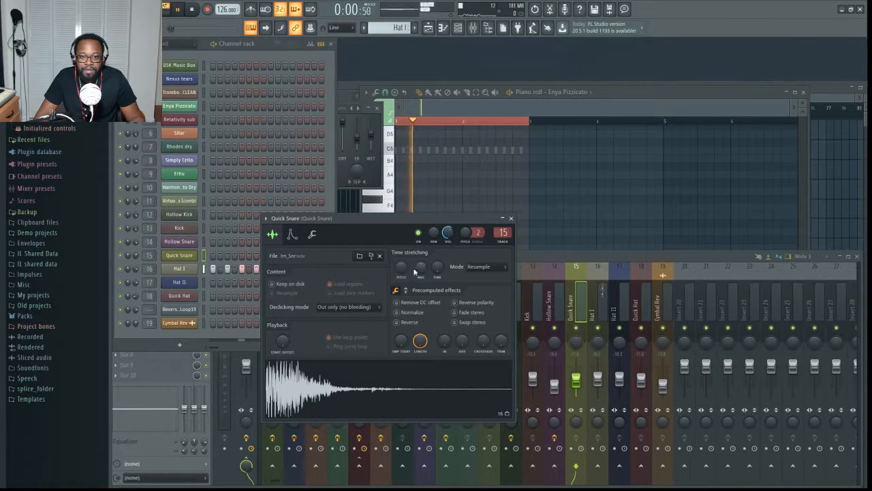
{"action": "scroll", "coordinate": [390, 28], "scroll_direction": "down", "scroll_amount": 1}
{"action": "key", "text": "space"}
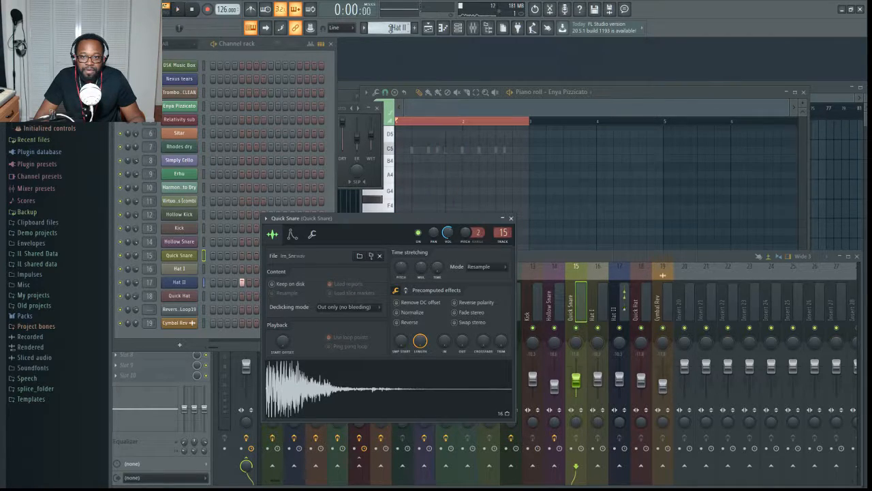
{"action": "scroll", "coordinate": [391, 28], "scroll_direction": "down", "scroll_amount": 1}
{"action": "key", "text": "space"}
- Switch to the Relativity sub pattern, show its DSK Chaos Theory instrument and play the pattern
{"action": "scroll", "coordinate": [391, 28], "scroll_direction": "down", "scroll_amount": 1}
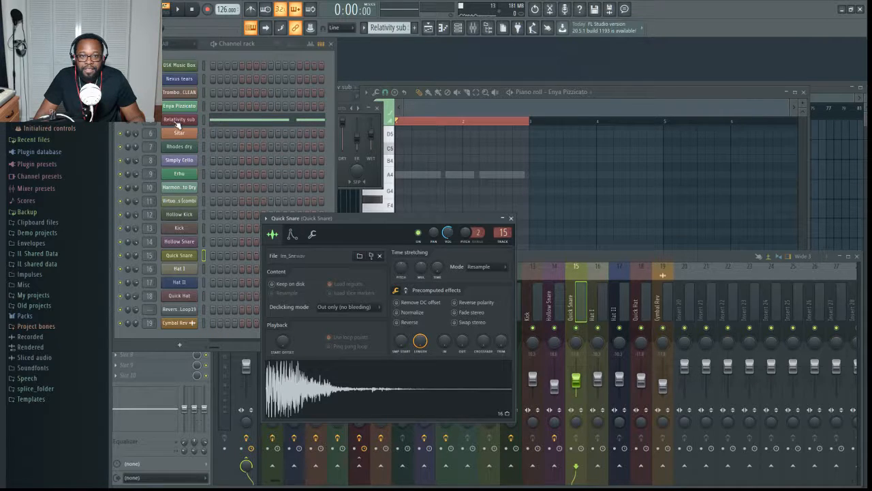
{"action": "left_click", "coordinate": [178, 119]}
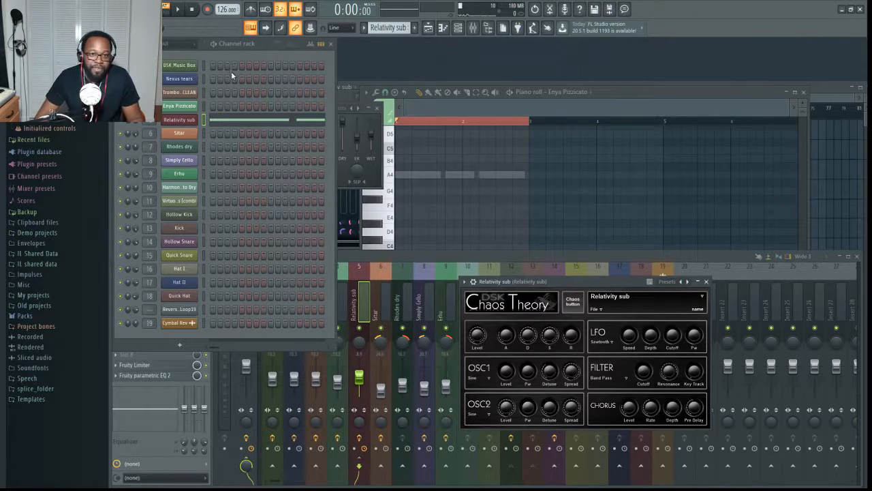
{"action": "key", "text": "space"}
{"action": "key", "text": "space"}
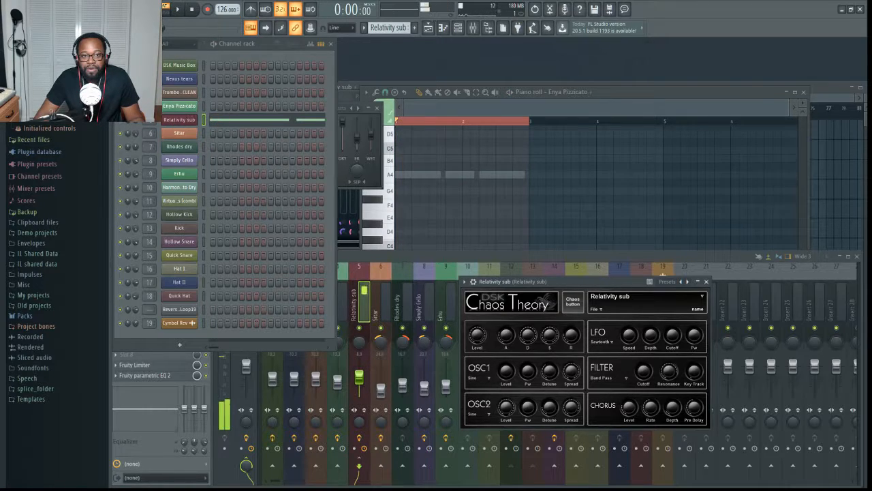
- Find the Relativity sub pattern's channel volume events in the browser's current project, view them and close the event editor
{"action": "left_click", "coordinate": [378, 258]}
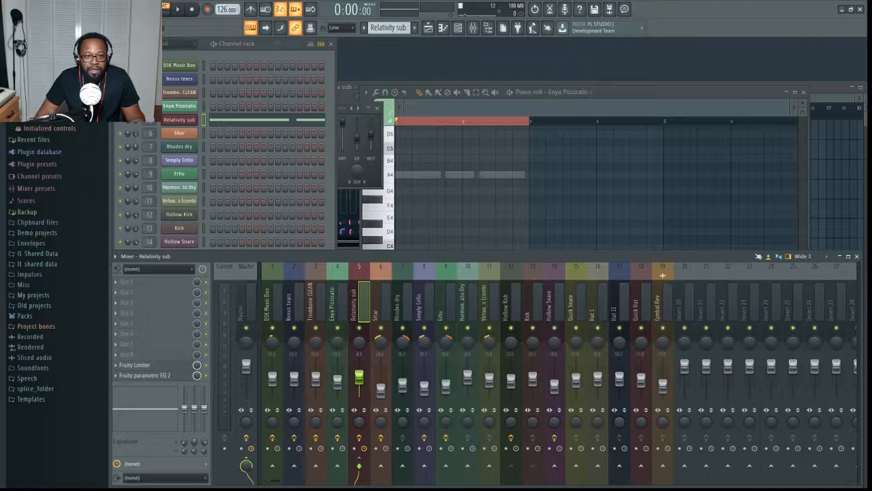
{"action": "scroll", "coordinate": [55, 273], "scroll_direction": "up", "scroll_amount": 5}
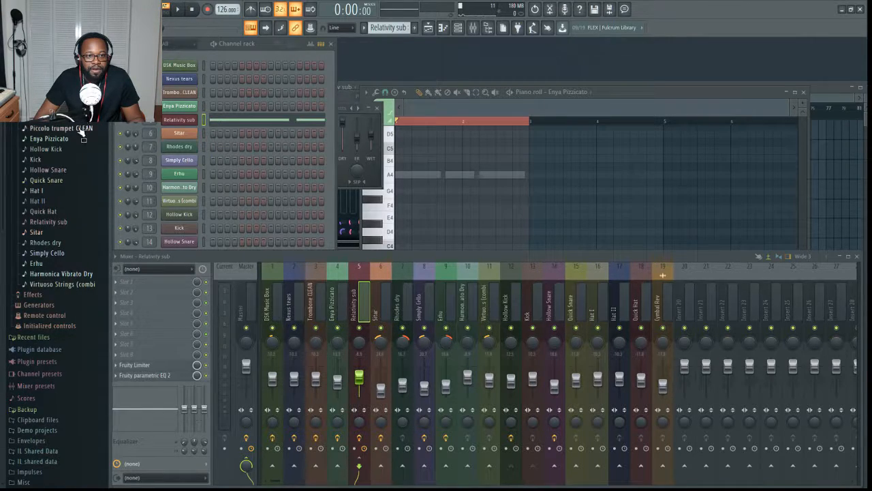
{"action": "left_click", "coordinate": [70, 221]}
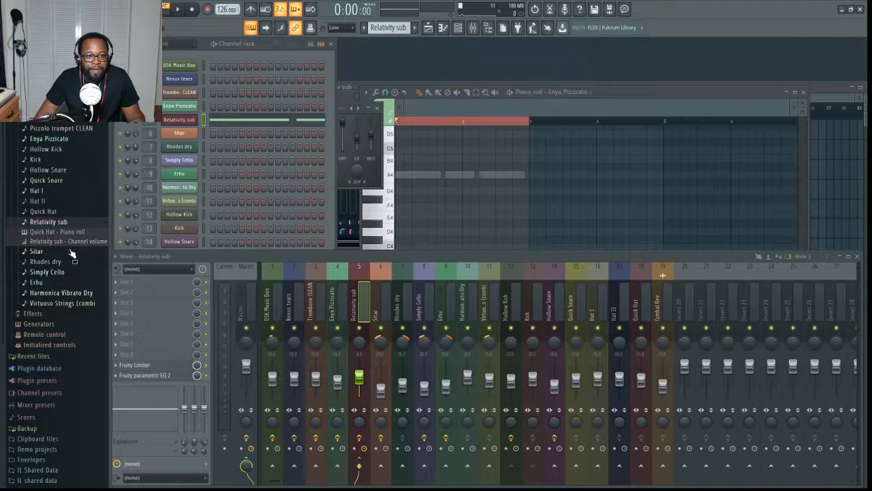
{"action": "left_click", "coordinate": [68, 241]}
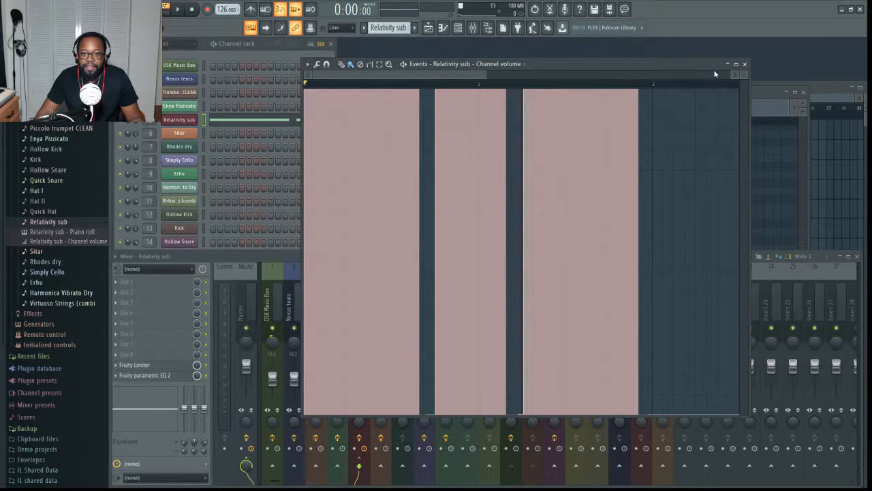
{"action": "left_click", "coordinate": [744, 64]}
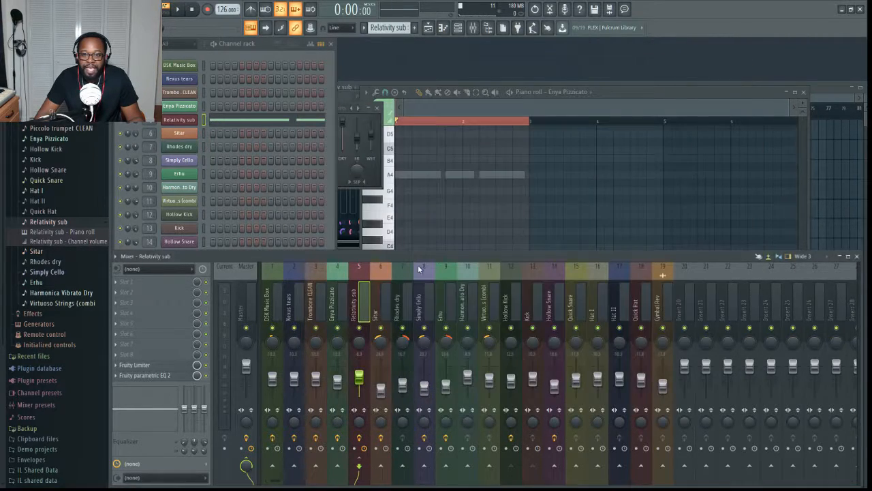
- Show the Relativity sub plugin with its channel settings expanded and place its window clear of the piano roll notes
{"action": "left_click", "coordinate": [193, 120]}
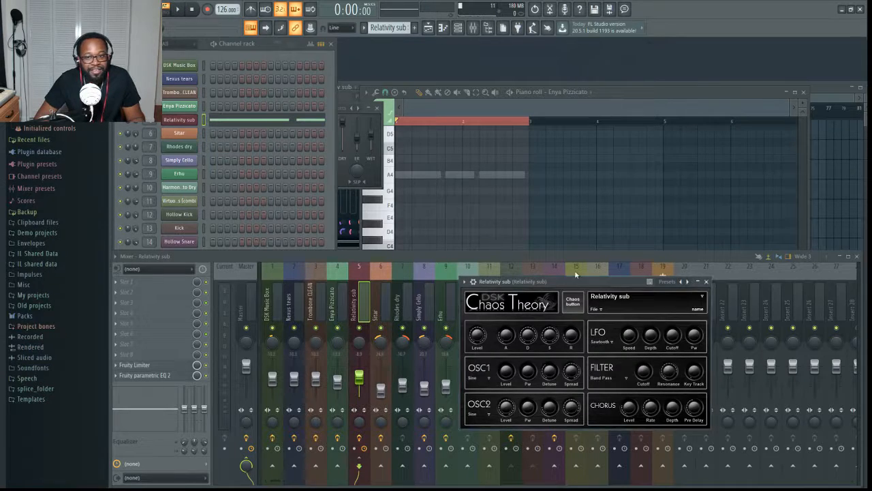
{"action": "left_click", "coordinate": [479, 284]}
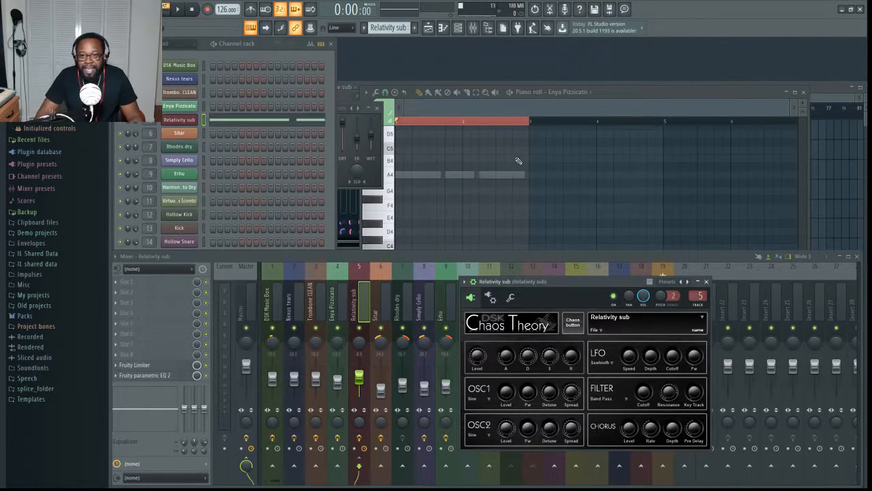
{"action": "left_click", "coordinate": [188, 120]}
{"action": "left_click", "coordinate": [188, 120]}
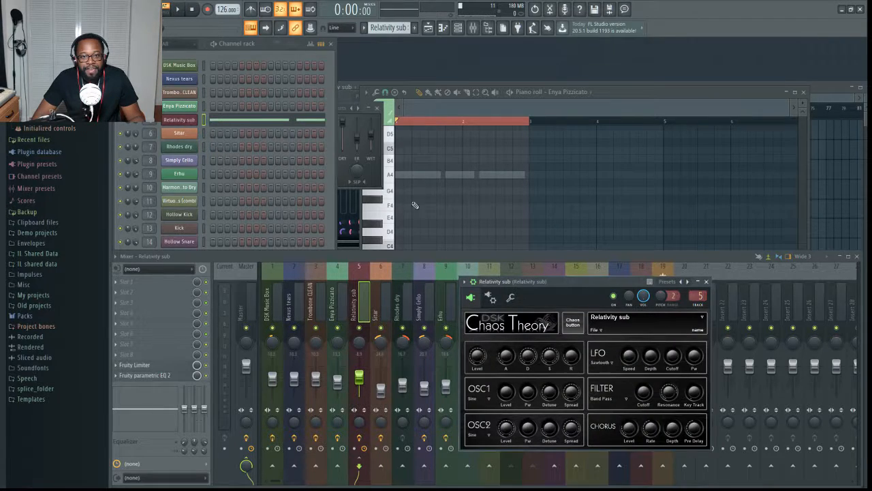
{"action": "left_click", "coordinate": [491, 297]}
{"action": "left_click", "coordinate": [471, 298]}
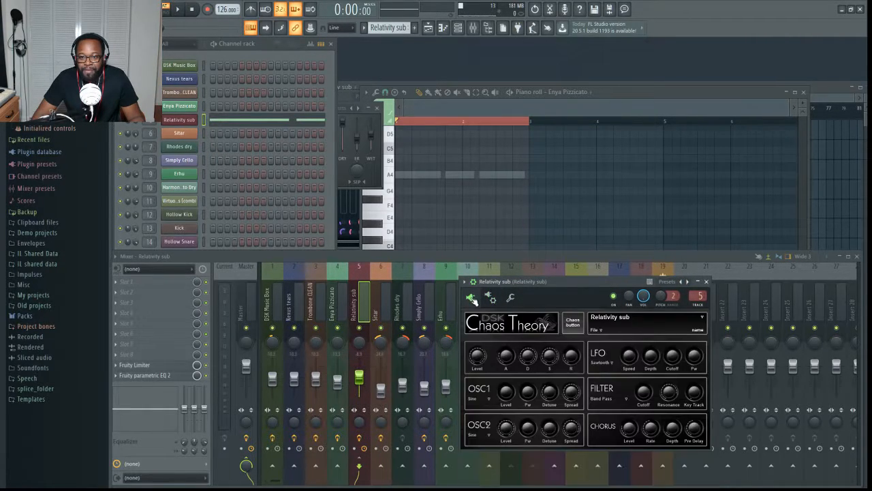
{"action": "left_click_drag", "start_coordinate": [540, 281], "coordinate": [529, 172]}
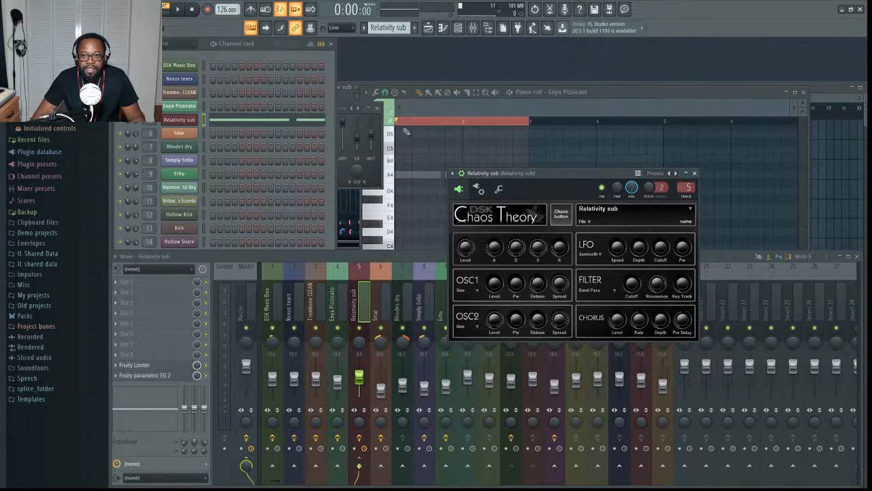
{"action": "left_click_drag", "start_coordinate": [508, 174], "coordinate": [492, 238]}
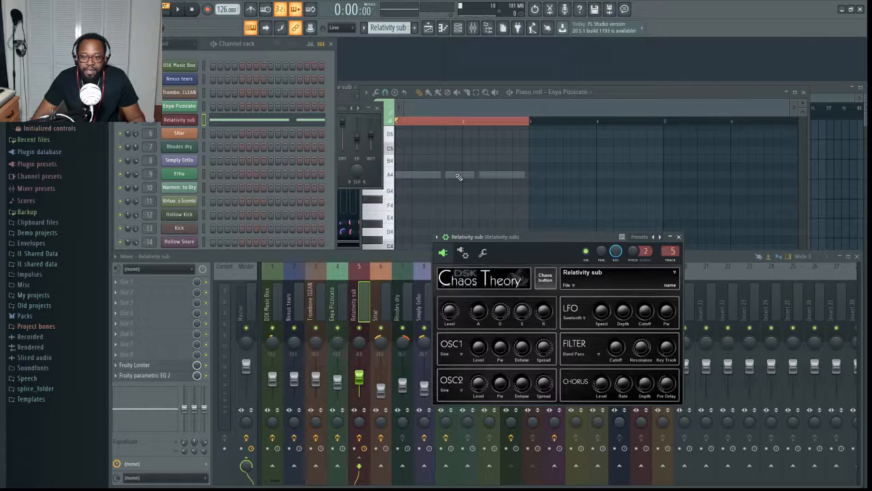
- Play the Relativity sub pattern while watching the channel volume knob, and move the plugin window up
{"action": "key", "text": "space"}
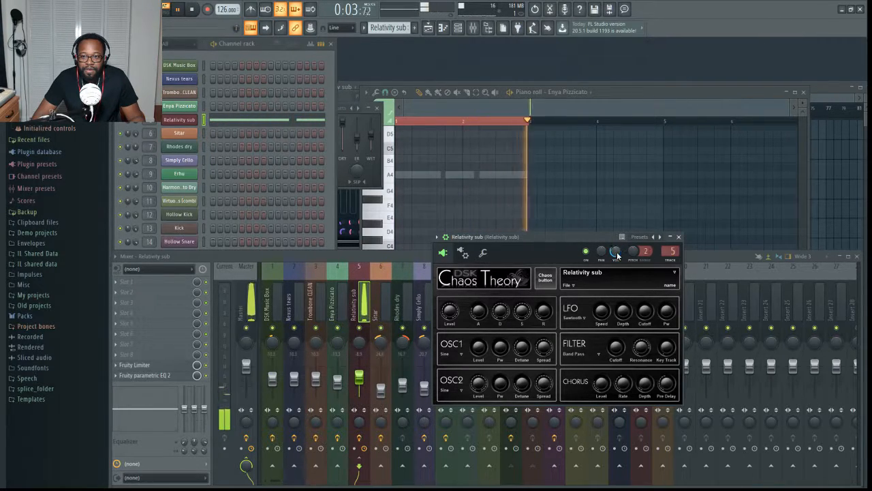
{"action": "key", "text": "space"}
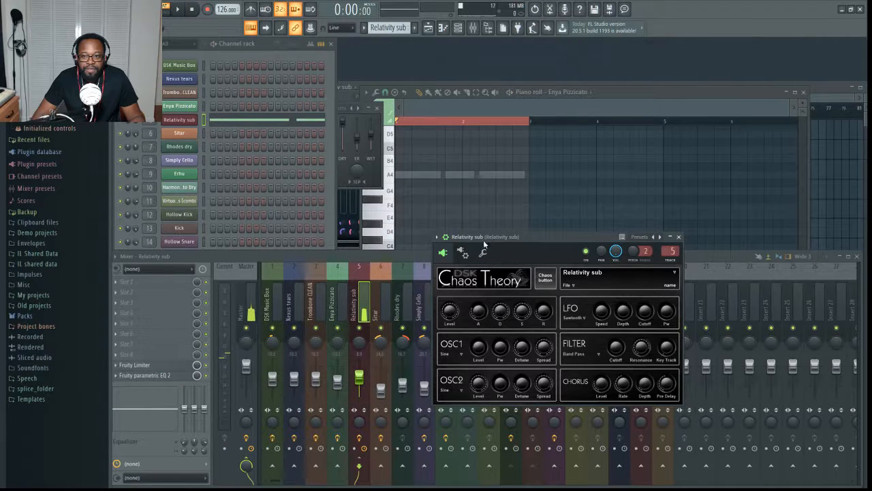
{"action": "left_click_drag", "start_coordinate": [510, 235], "coordinate": [522, 183]}
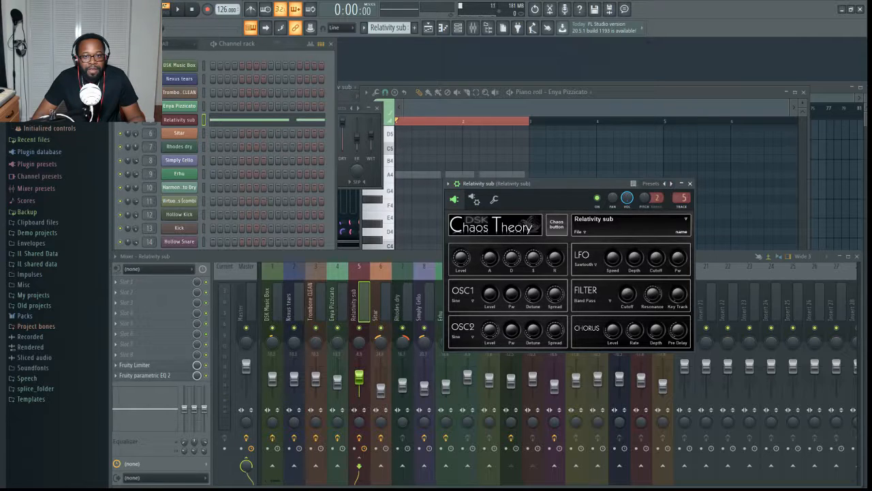
- Reopen the Relativity sub channel volume events, play the pattern against the volume gaps and close the editor
{"action": "left_click", "coordinate": [41, 211]}
{"action": "left_click", "coordinate": [41, 211]}
{"action": "scroll", "coordinate": [61, 157], "scroll_direction": "up", "scroll_amount": 6}
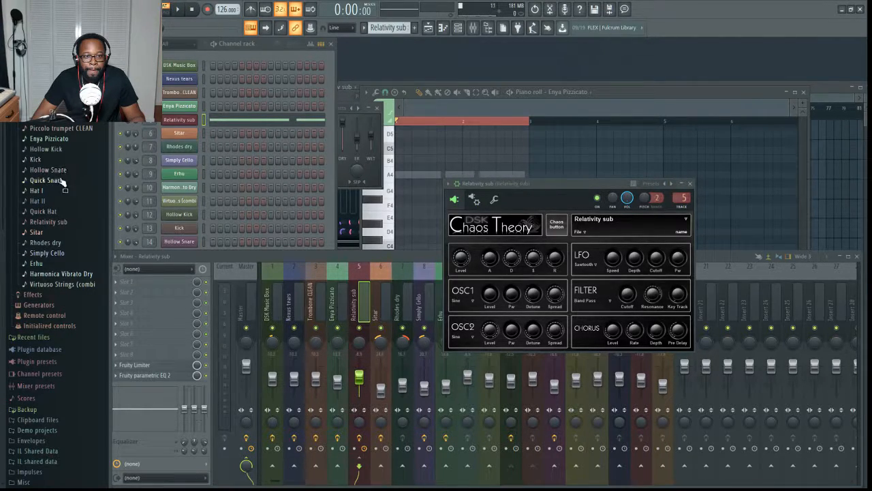
{"action": "left_click", "coordinate": [60, 222]}
{"action": "left_click", "coordinate": [60, 241]}
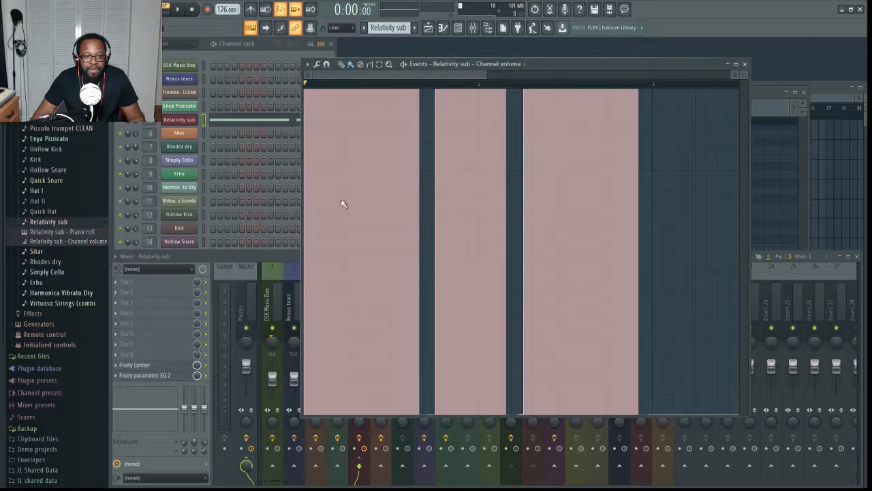
{"action": "key", "text": "space"}
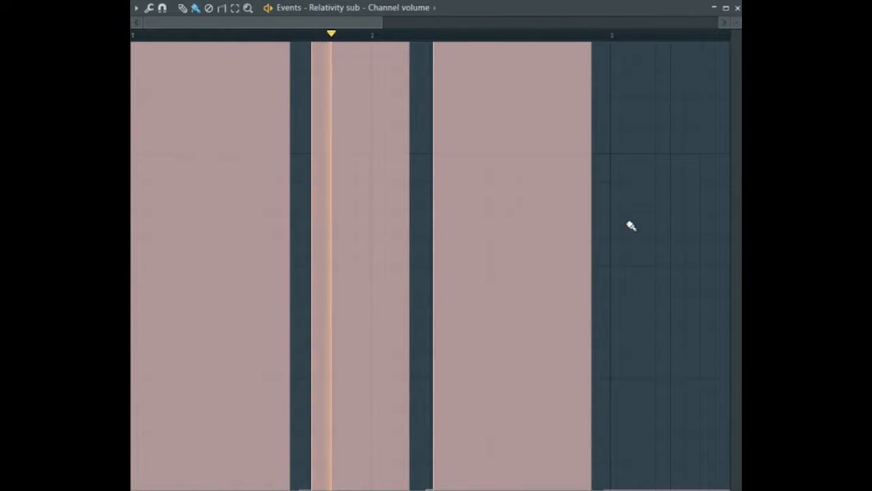
{"action": "key", "text": "space"}
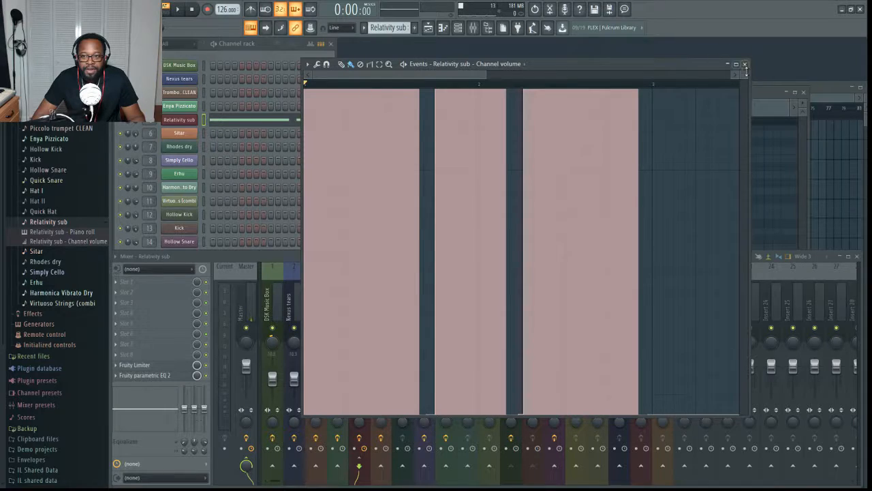
{"action": "left_click", "coordinate": [745, 64]}
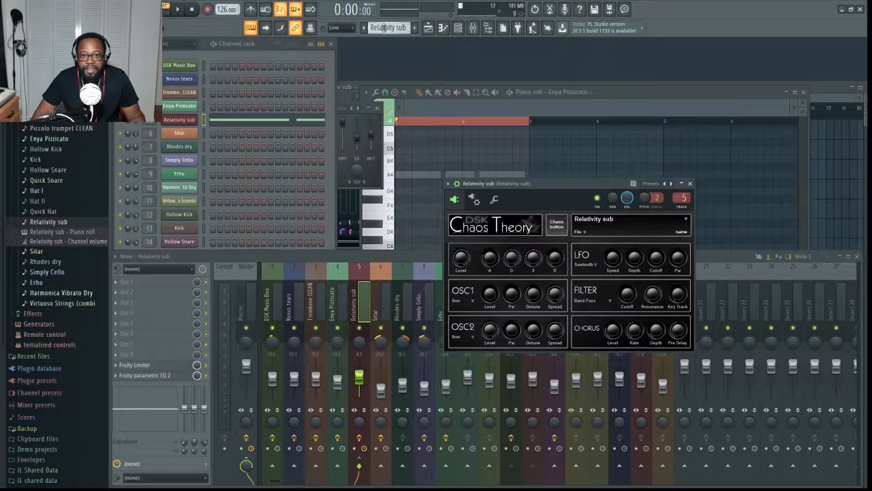
- Switch to the Sitar pattern, show the Sitar channel's DSK Indian DreamZ instrument and play the pattern
{"action": "scroll", "coordinate": [383, 28], "scroll_direction": "down", "scroll_amount": 1}
{"action": "left_click", "coordinate": [188, 134]}
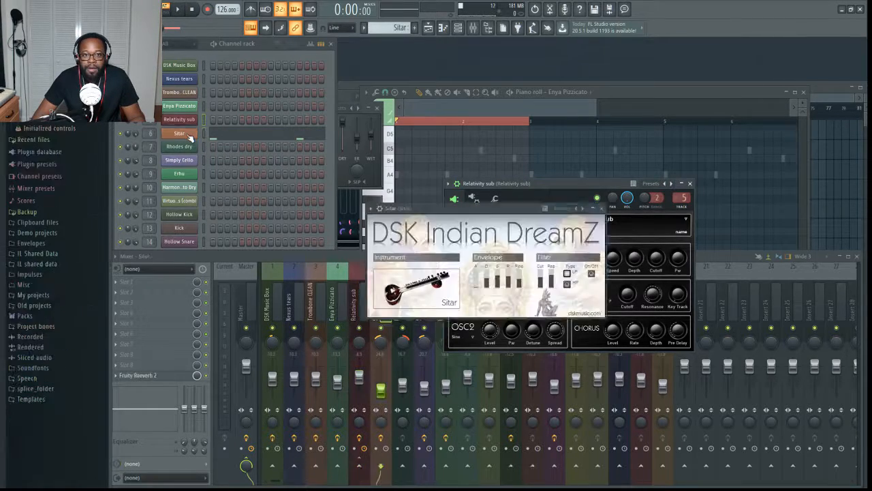
{"action": "key", "text": "space"}
{"action": "key", "text": "space"}
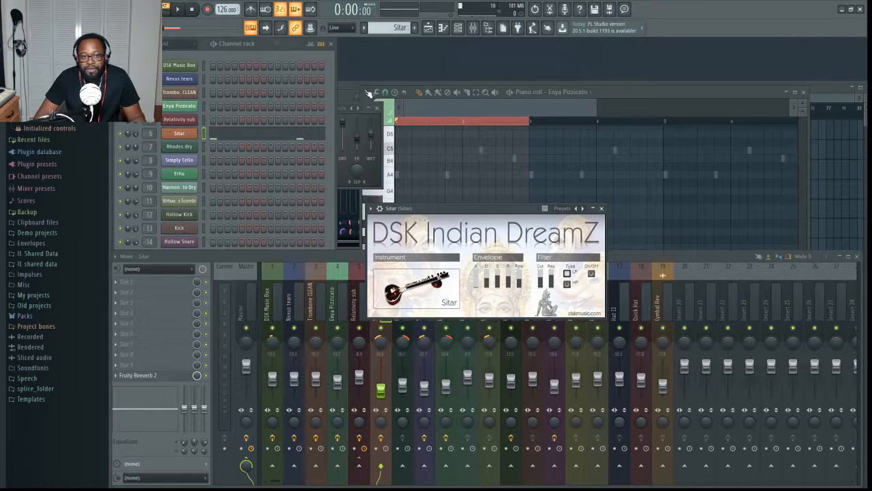
- Show the Sitar channel's notes in the piano roll and play the looped first two bars
{"action": "left_click", "coordinate": [585, 109]}
{"action": "scroll", "coordinate": [477, 234], "scroll_direction": "up", "scroll_amount": 2}
{"action": "left_click", "coordinate": [281, 135]}
{"action": "scroll", "coordinate": [529, 249], "scroll_direction": "down", "scroll_amount": 3}
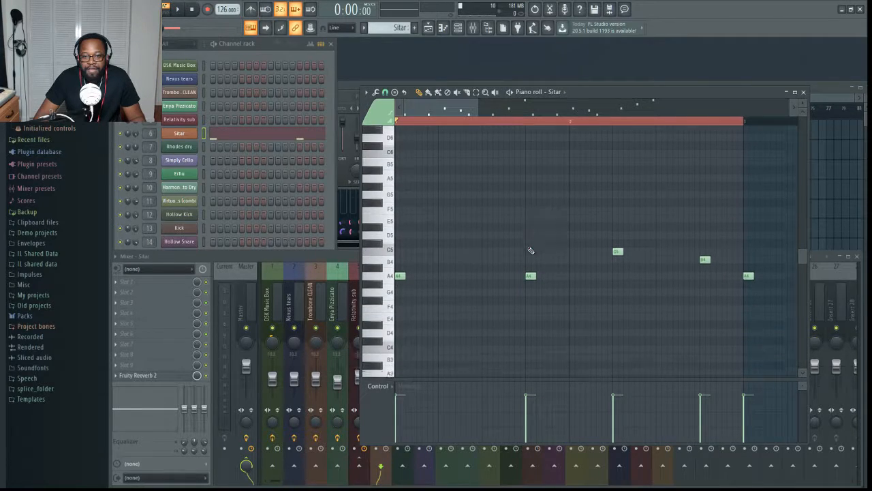
{"action": "key", "text": "space"}
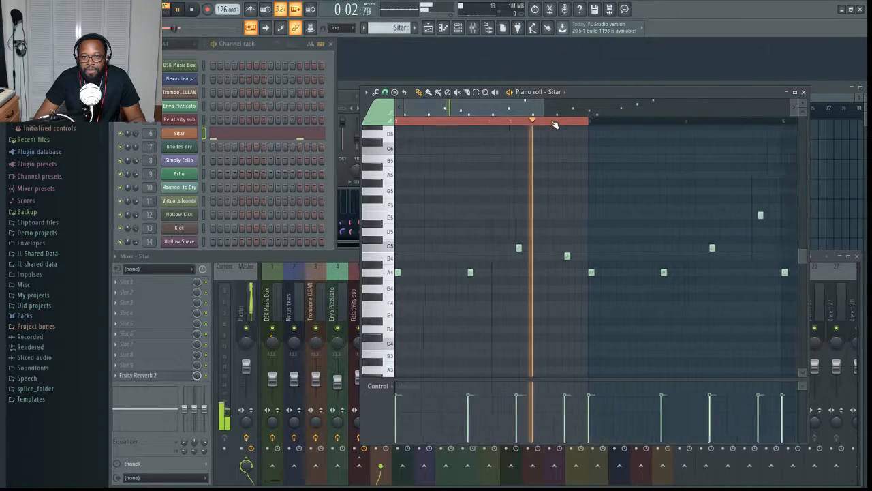
{"action": "key", "text": "space"}
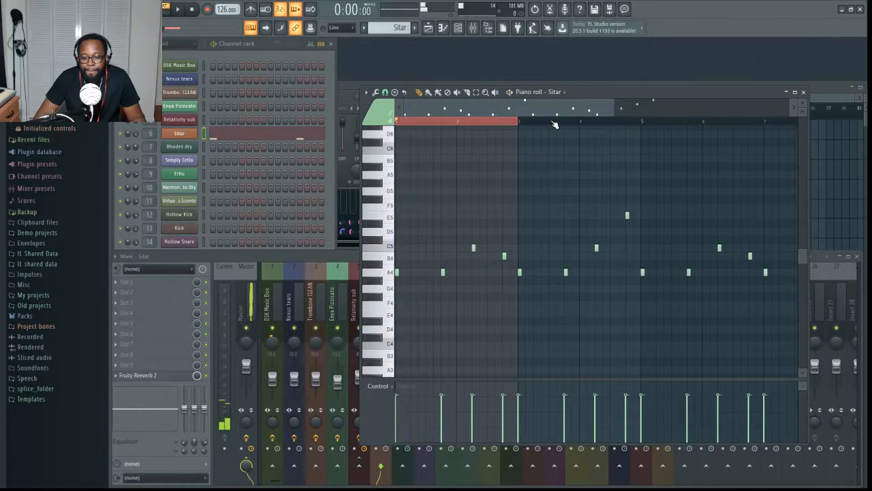
- Clear the two-bar time selection and play the Sitar pattern through all its notes
{"action": "key", "text": "ctrl+d"}
{"action": "key", "text": "space"}
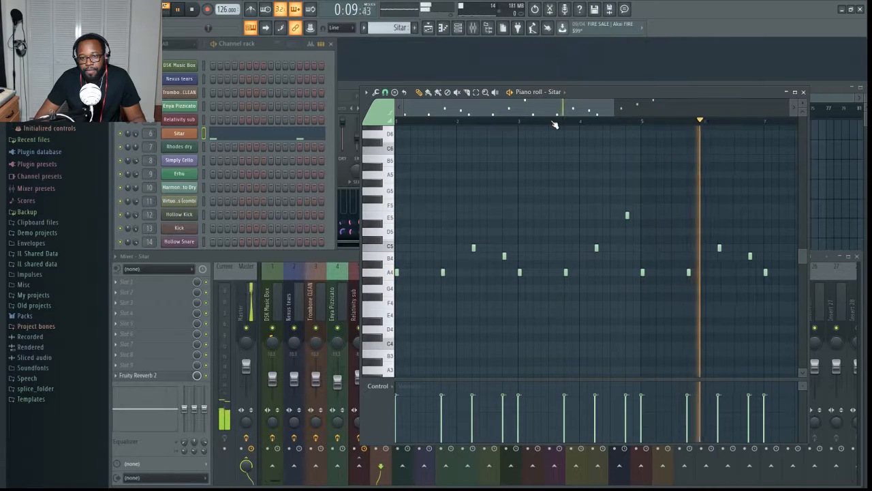
{"action": "scroll", "coordinate": [555, 124], "scroll_direction": "down", "scroll_amount": 3}
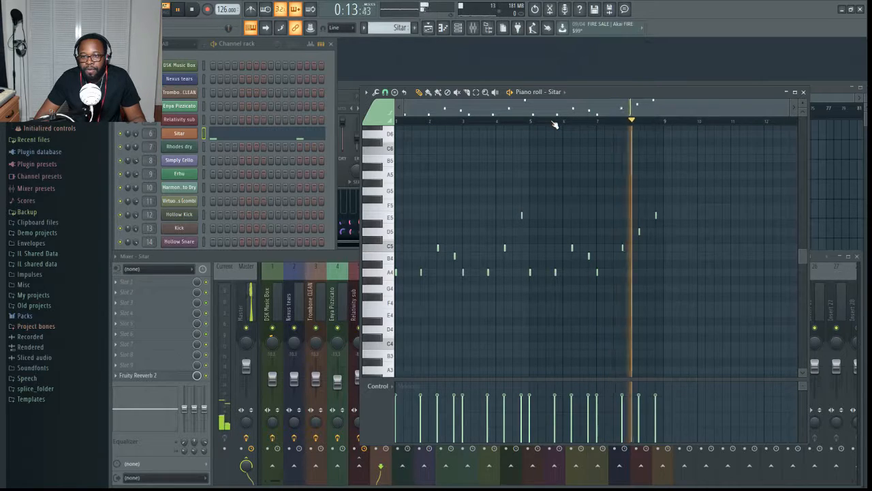
{"action": "key", "text": "space"}
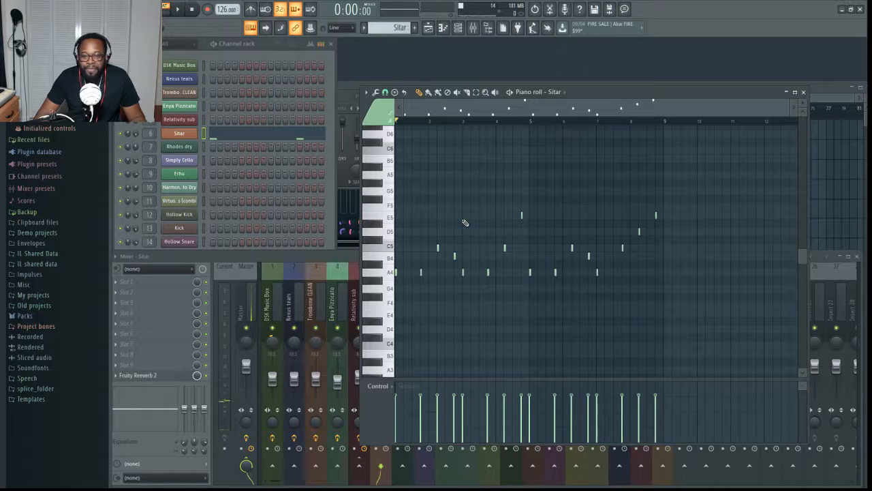
- Audition three keys on the Sitar piano roll keyboard and bring back the DSK Indian DreamZ instrument window
{"action": "left_click", "coordinate": [387, 178]}
{"action": "left_click", "coordinate": [389, 219]}
{"action": "left_click", "coordinate": [387, 236]}
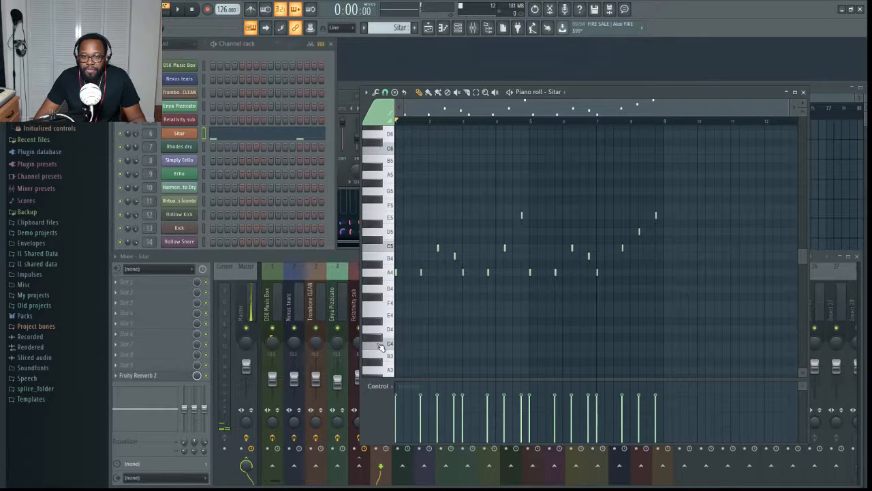
{"action": "left_click", "coordinate": [179, 133]}
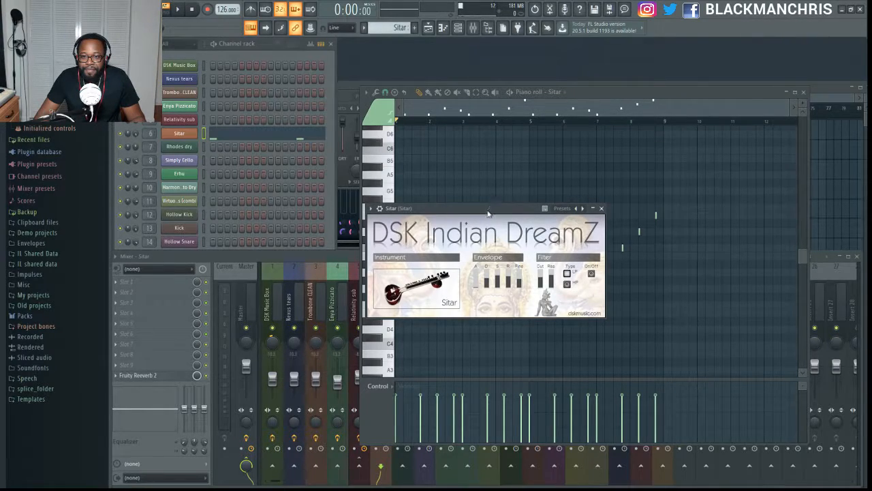
- Move the Sitar instrument window out of the way, then switch to the Rhodes dry pattern and show its DSK RhodeZ instrument
{"action": "left_click_drag", "start_coordinate": [487, 216], "coordinate": [575, 77]}
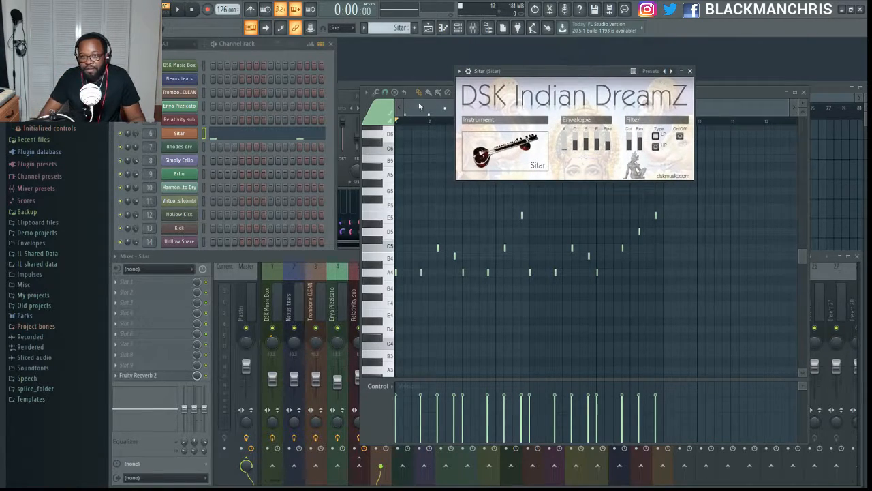
{"action": "scroll", "coordinate": [382, 29], "scroll_direction": "down", "scroll_amount": 1}
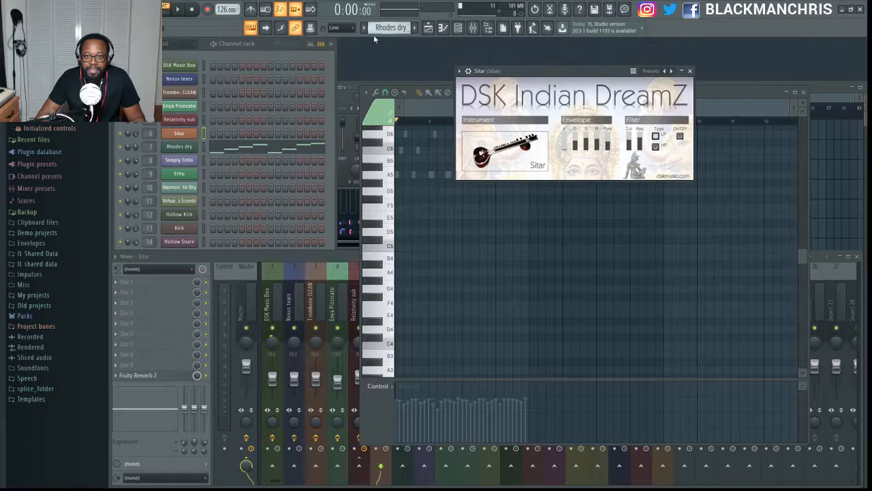
{"action": "left_click", "coordinate": [189, 148]}
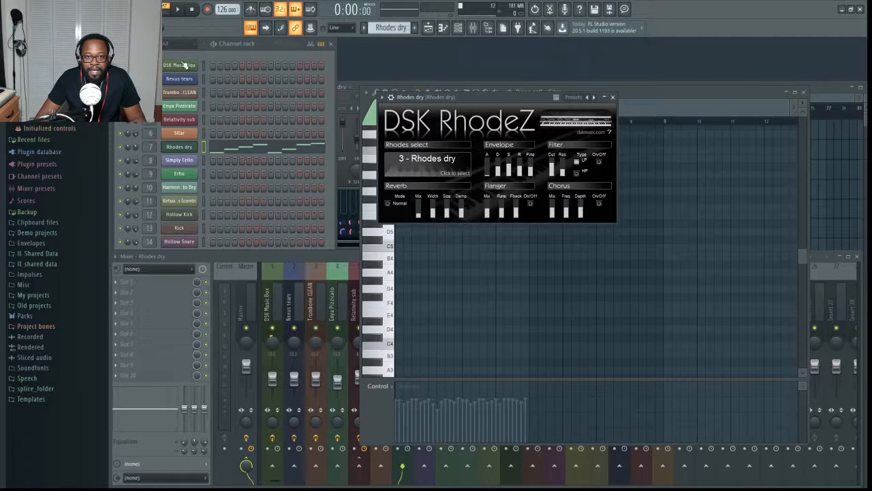
{"action": "left_click_drag", "start_coordinate": [461, 97], "coordinate": [457, 186]}
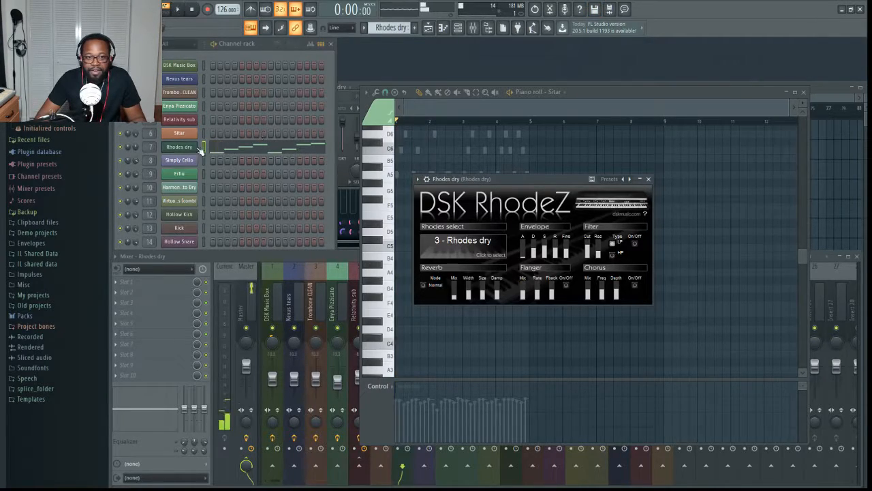
- Return to the Sitar channel, show its mixer track with Fruity Reeverb 2 and play the Sitar pattern twice
{"action": "left_click", "coordinate": [194, 134]}
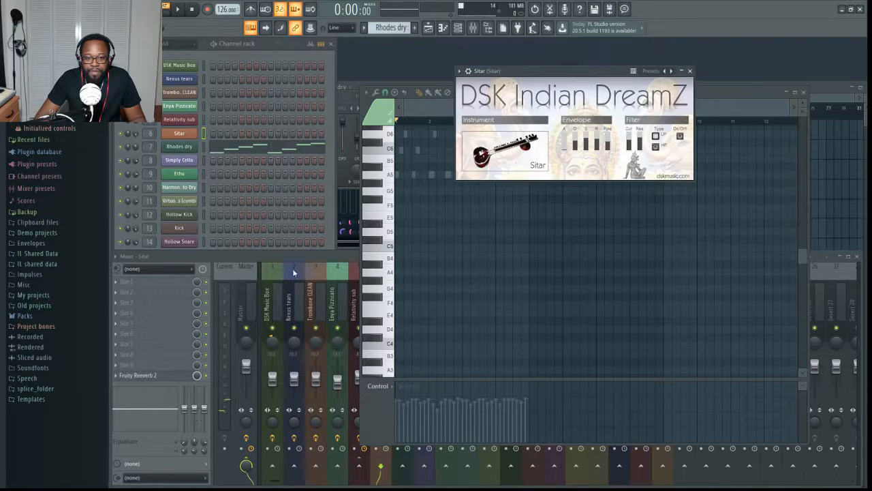
{"action": "left_click", "coordinate": [338, 259]}
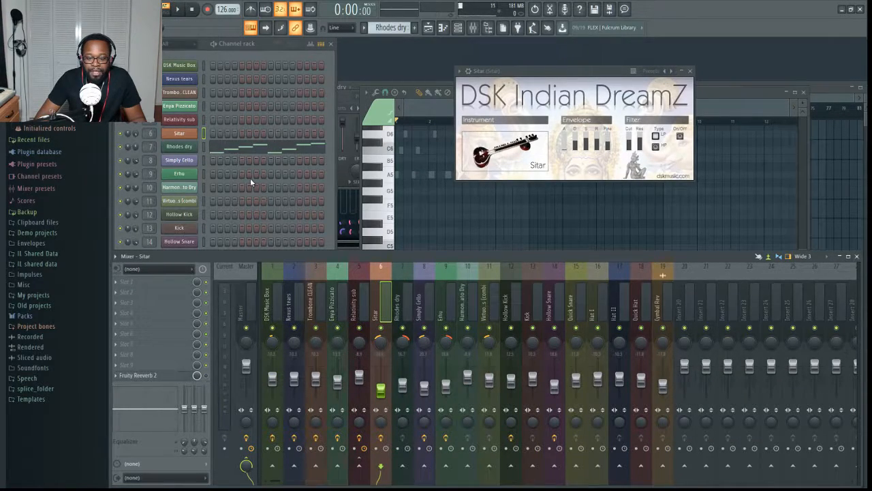
{"action": "key", "text": "space"}
{"action": "key", "text": "space"}
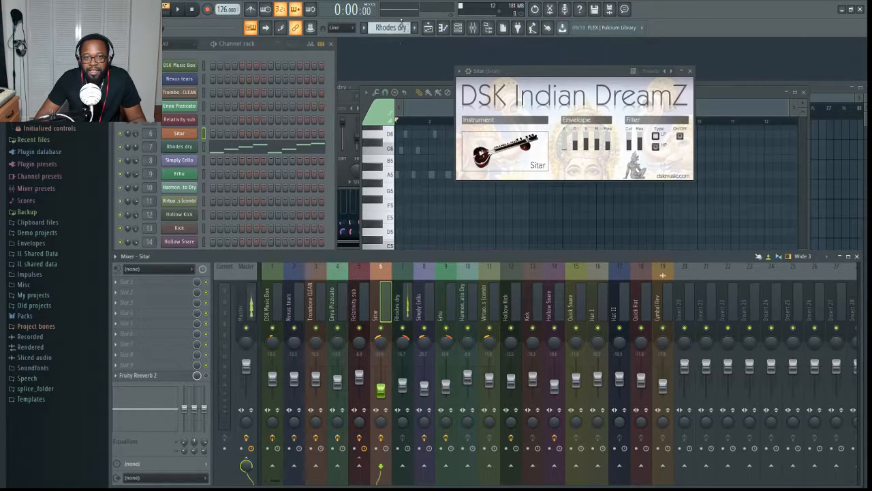
{"action": "scroll", "coordinate": [393, 27], "scroll_direction": "up", "scroll_amount": 1}
{"action": "key", "text": "space"}
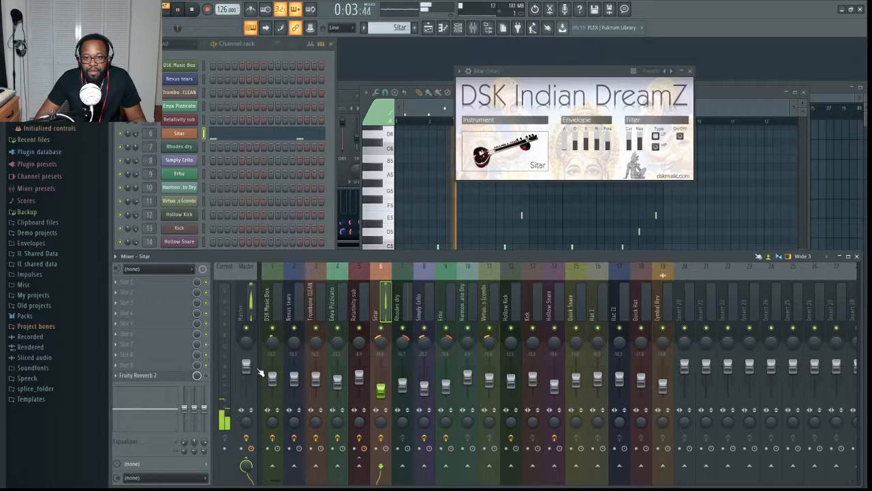
{"action": "key", "text": "space"}
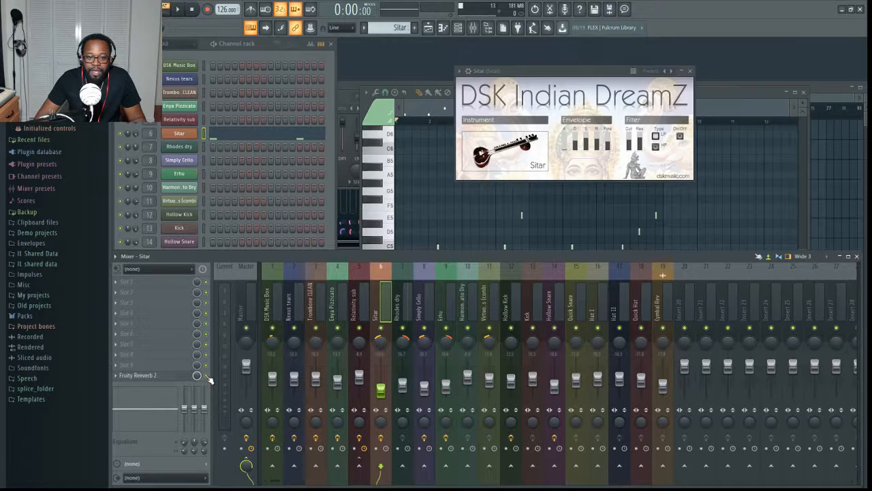
{"action": "key", "text": "space"}
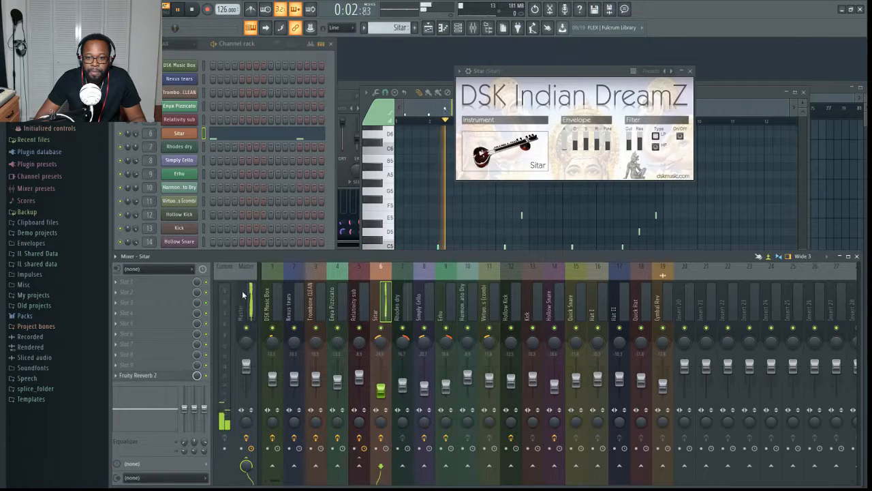
{"action": "key", "text": "space"}
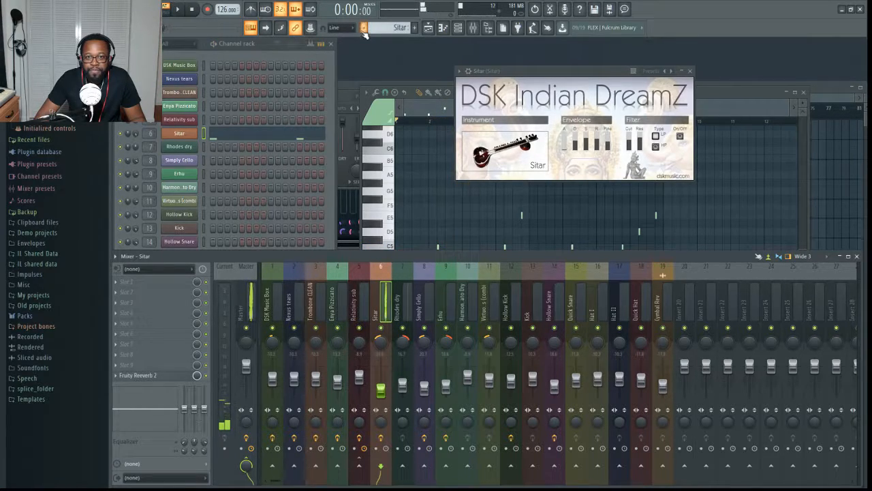
- Switch back to the Rhodes dry pattern and play it while showing its mixer track and DSK RhodeZ instrument
{"action": "scroll", "coordinate": [385, 28], "scroll_direction": "down", "scroll_amount": 1}
{"action": "left_click", "coordinate": [190, 147]}
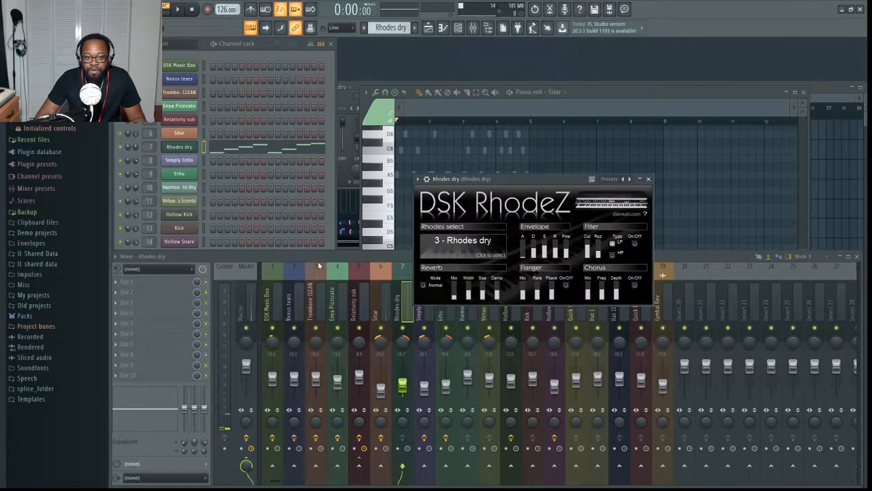
{"action": "left_click", "coordinate": [401, 256]}
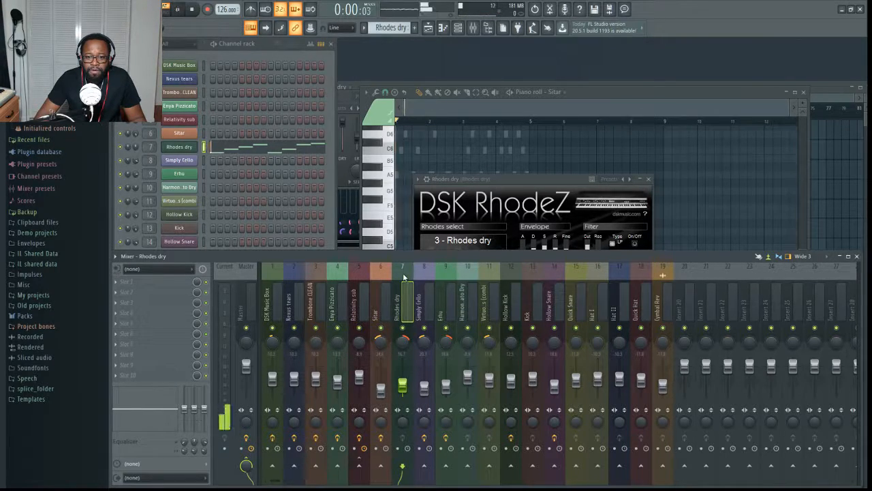
{"action": "left_click", "coordinate": [506, 180]}
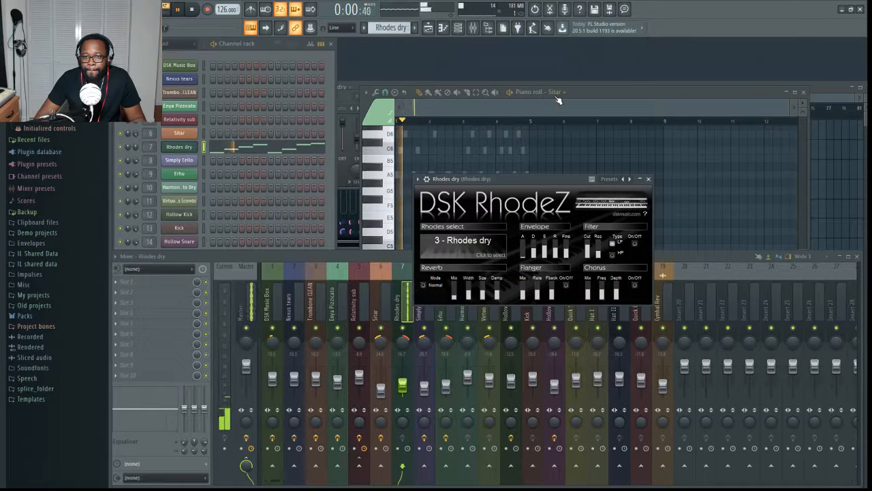
- Show the Rhodes dry channel's notes in the piano roll and stop playback
{"action": "left_click", "coordinate": [590, 94]}
{"action": "left_click", "coordinate": [294, 149]}
{"action": "scroll", "coordinate": [491, 278], "scroll_direction": "up", "scroll_amount": 2}
{"action": "scroll", "coordinate": [491, 278], "scroll_direction": "up", "scroll_amount": 2}
{"action": "key", "text": "space"}
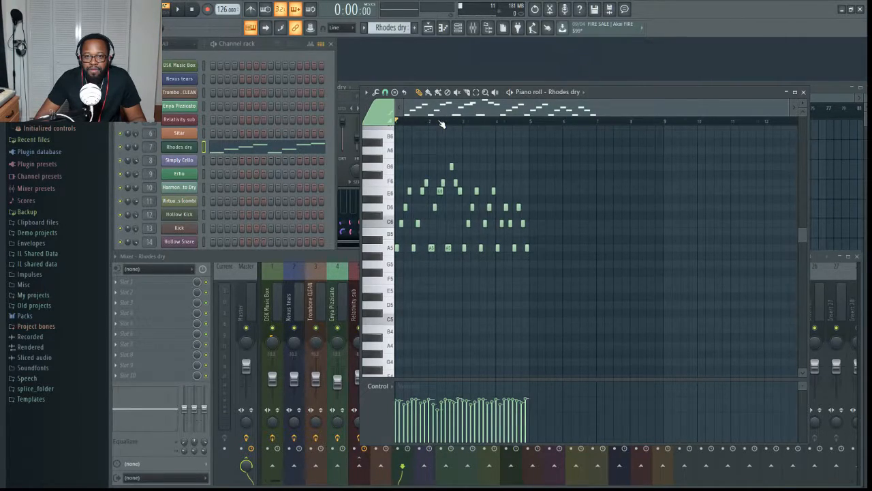
- Play the Rhodes dry pattern with a close view of its notes from bar 2 onward
{"action": "scroll", "coordinate": [442, 122], "scroll_direction": "up", "scroll_amount": 5}
{"action": "mouse_move", "coordinate": [503, 115]}
{"action": "left_mouse_down"}
{"action": "mouse_move", "coordinate": [469, 109]}
{"action": "mouse_move", "coordinate": [512, 111]}
{"action": "left_mouse_up"}
{"action": "key", "text": "space"}
{"action": "key", "text": "space"}
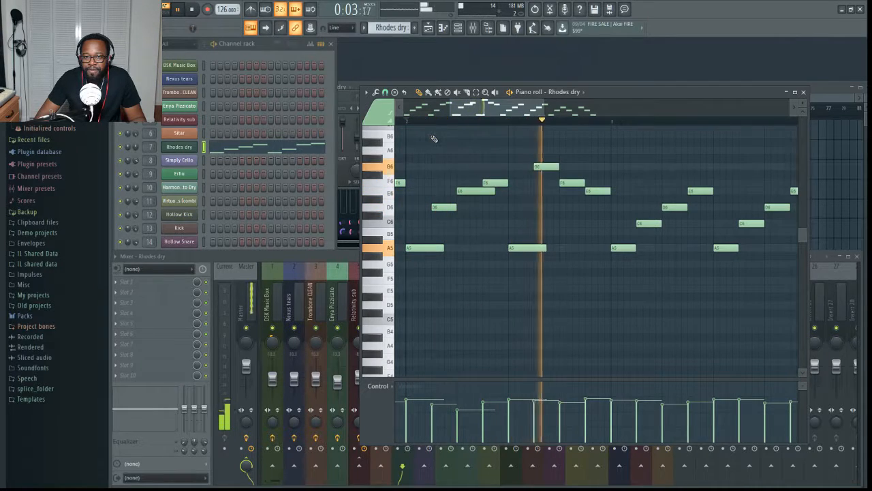
{"action": "scroll", "coordinate": [486, 124], "scroll_direction": "down", "scroll_amount": 2}
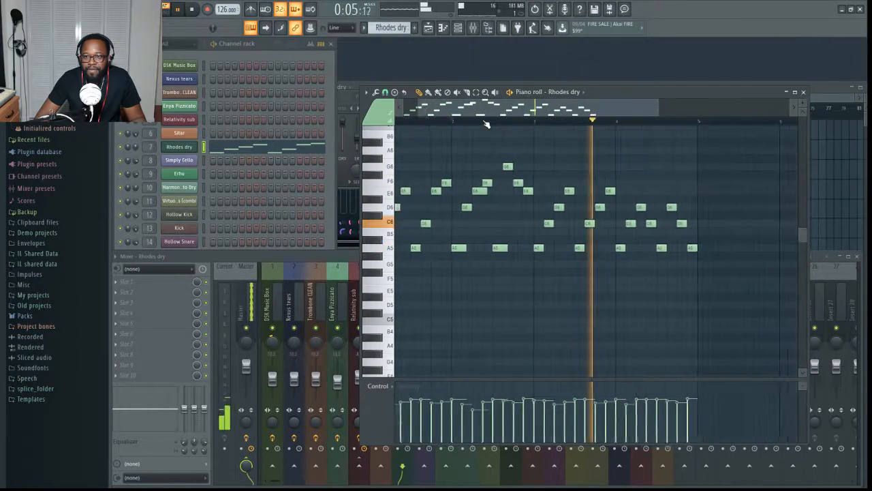
- Stop playback and shorten the overlong A5 and E6 notes in bar 2 of Rhodes dry to match the neighbouring notes' length
{"action": "scroll", "coordinate": [486, 124], "scroll_direction": "up", "scroll_amount": 2}
{"action": "key", "text": "space"}
{"action": "left_click_drag", "start_coordinate": [437, 248], "coordinate": [419, 251]}
{"action": "left_click_drag", "start_coordinate": [499, 191], "coordinate": [482, 192]}
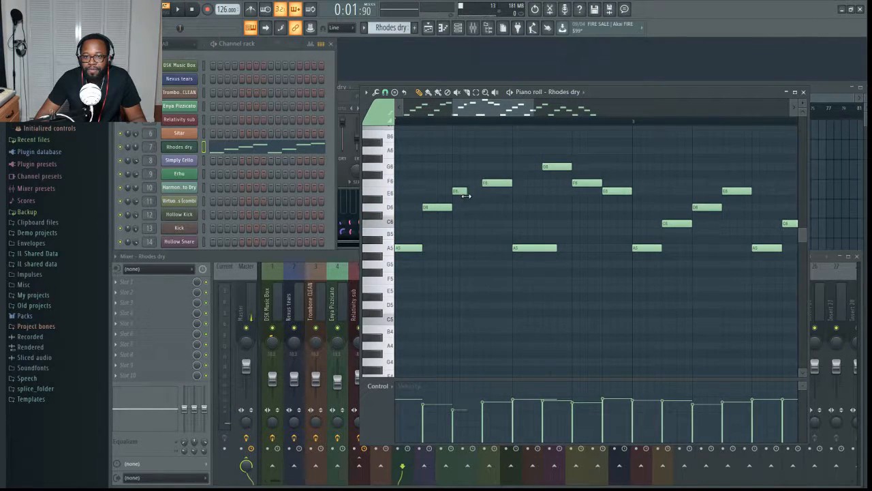
{"action": "scroll", "coordinate": [471, 124], "scroll_direction": "down", "scroll_amount": 3}
{"action": "left_click_drag", "start_coordinate": [473, 112], "coordinate": [394, 129]}
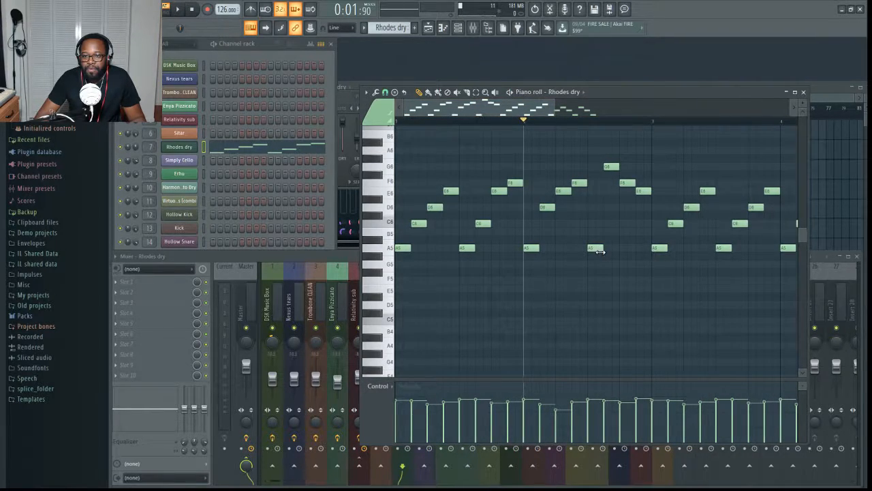
{"action": "left_click_drag", "start_coordinate": [525, 110], "coordinate": [433, 117]}
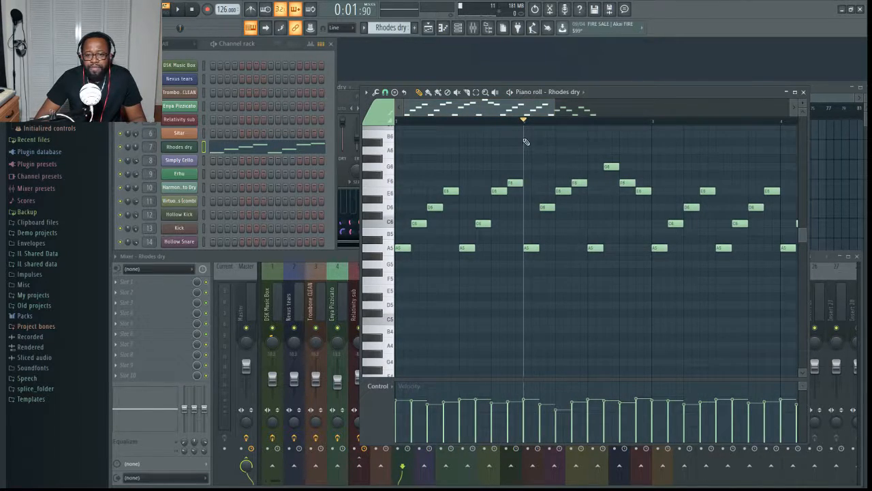
- Play the Rhodes dry pattern from bar 2 to hear the shortened notes, and stop it
{"action": "key", "text": "space"}
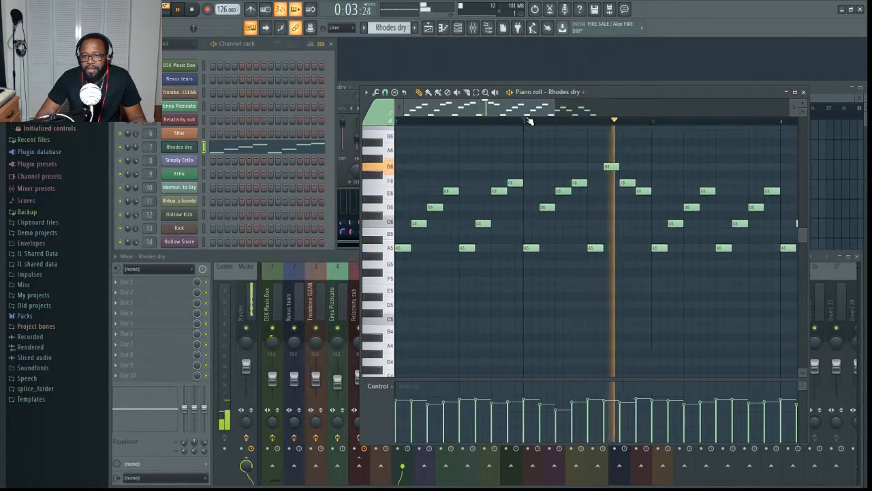
{"action": "scroll", "coordinate": [530, 120], "scroll_direction": "down", "scroll_amount": 1}
{"action": "key", "text": "space"}
{"action": "scroll", "coordinate": [530, 120], "scroll_direction": "down", "scroll_amount": 2}
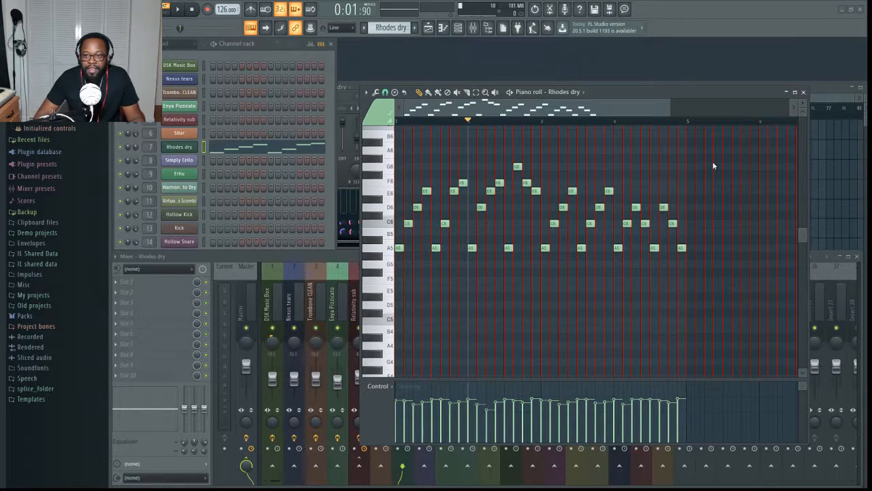
- Switch to the Simply Cello pattern, show its DSK Strings instrument with the Cello sound and briefly play the pattern
{"action": "left_click", "coordinate": [268, 55]}
{"action": "scroll", "coordinate": [390, 27], "scroll_direction": "down", "scroll_amount": 1}
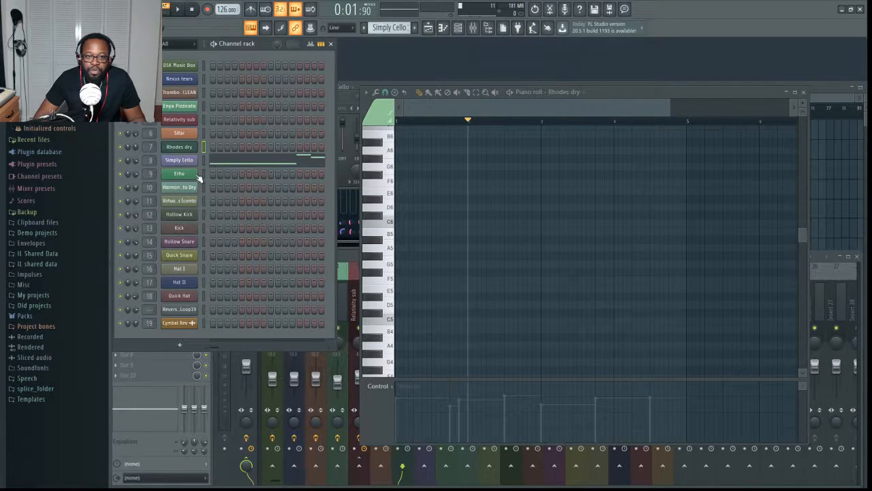
{"action": "left_click", "coordinate": [180, 162]}
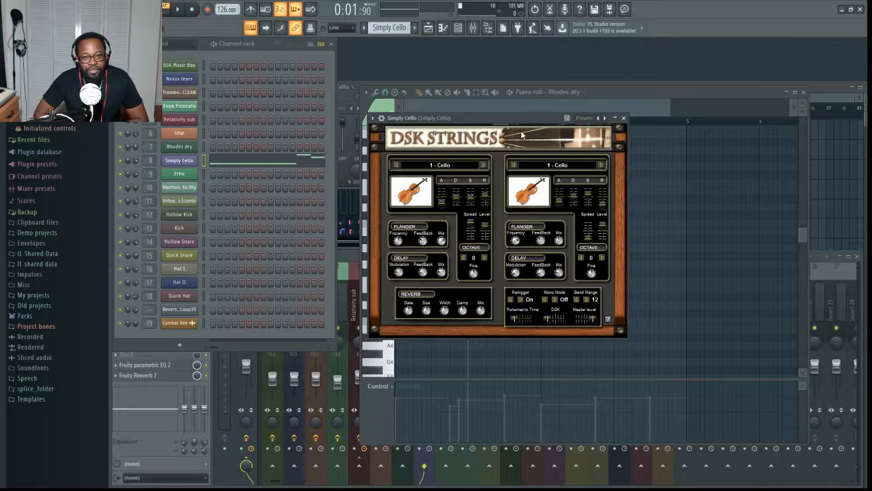
{"action": "left_click_drag", "start_coordinate": [500, 120], "coordinate": [564, 171]}
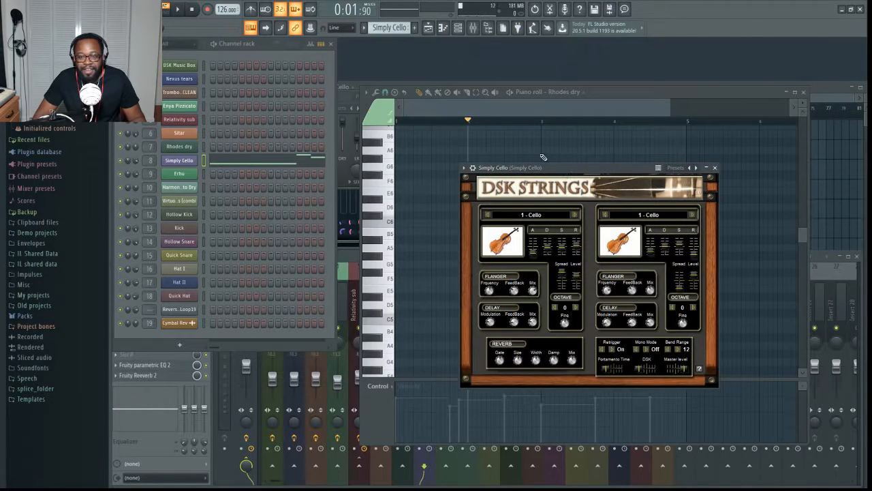
{"action": "key", "text": "space"}
{"action": "key", "text": "space"}
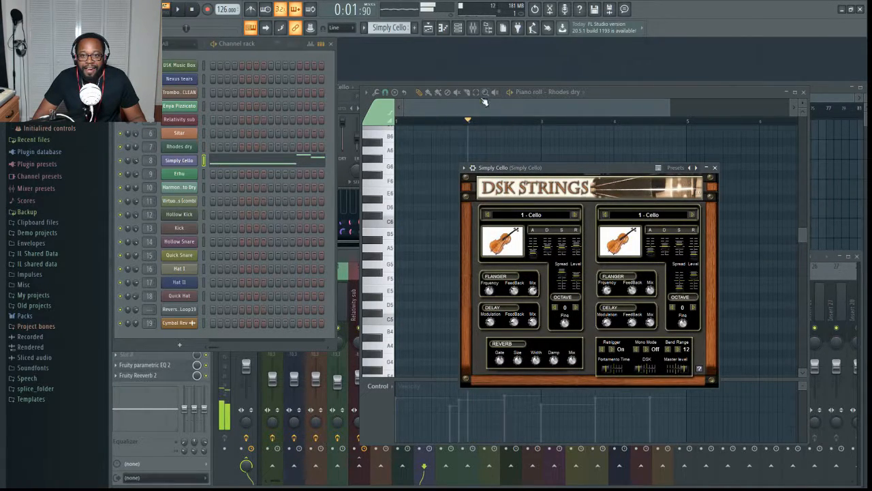
- Show the Simply Cello channel's notes in the piano roll and play the pattern
{"action": "left_click", "coordinate": [561, 102]}
{"action": "left_click", "coordinate": [574, 184]}
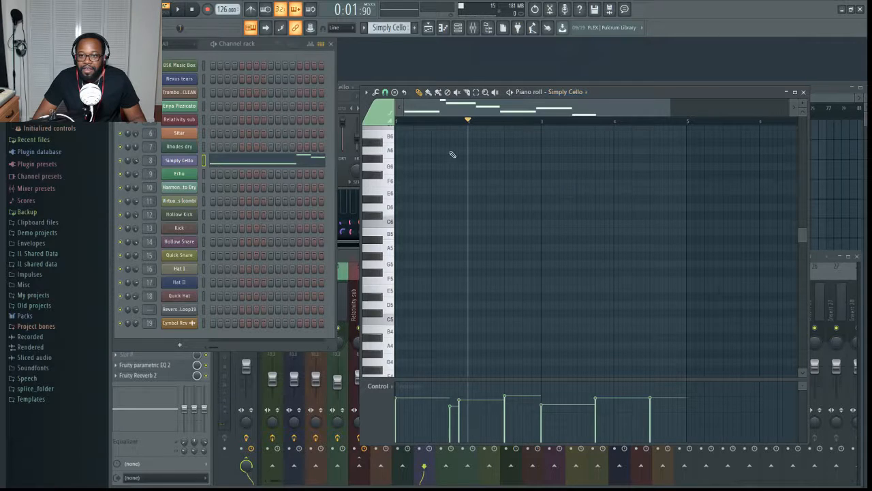
{"action": "scroll", "coordinate": [500, 266], "scroll_direction": "up", "scroll_amount": 10}
{"action": "scroll", "coordinate": [615, 232], "scroll_direction": "down", "scroll_amount": 15}
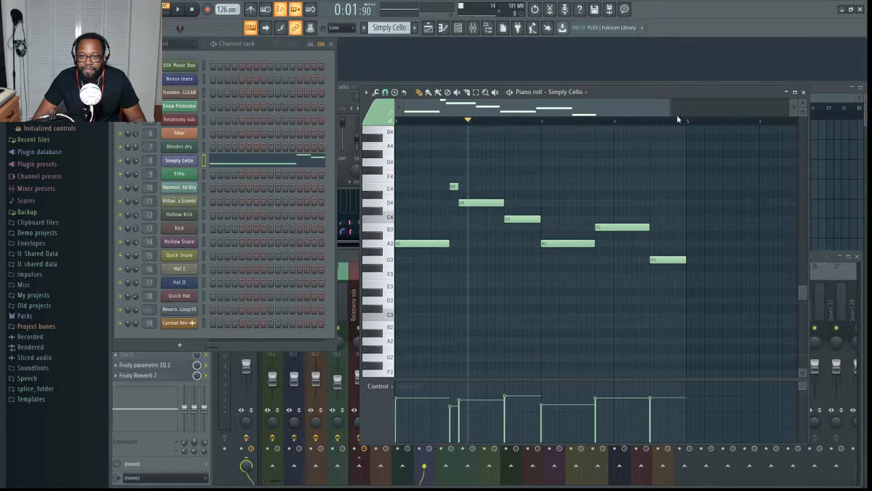
{"action": "key", "text": "space"}
{"action": "key", "text": "space"}
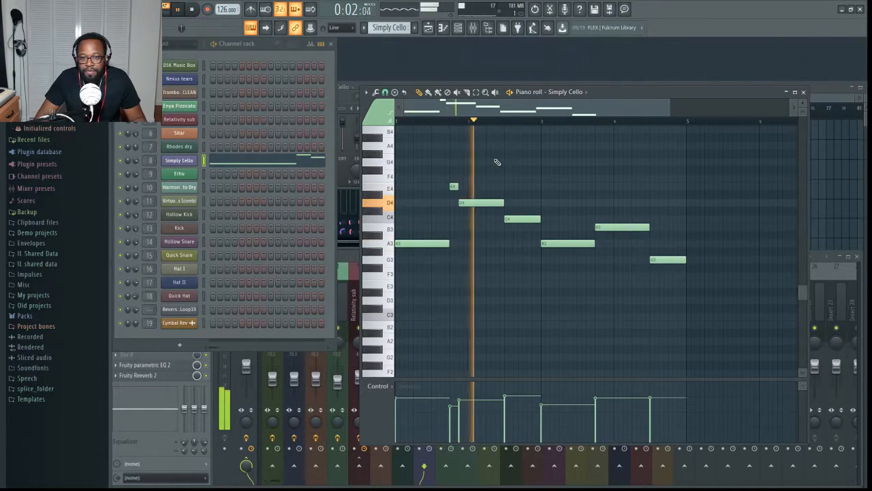
{"action": "key", "text": "space"}
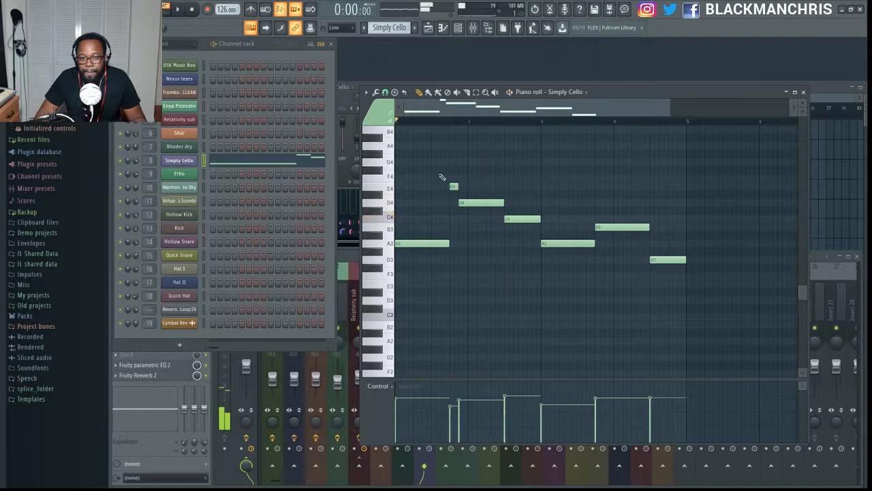
- Bring back the DSK Strings window, play the Simply Cello pattern and move the window clear of the notes
{"action": "left_click", "coordinate": [179, 160]}
{"action": "key", "text": "space"}
{"action": "left_click_drag", "start_coordinate": [549, 172], "coordinate": [623, 290]}
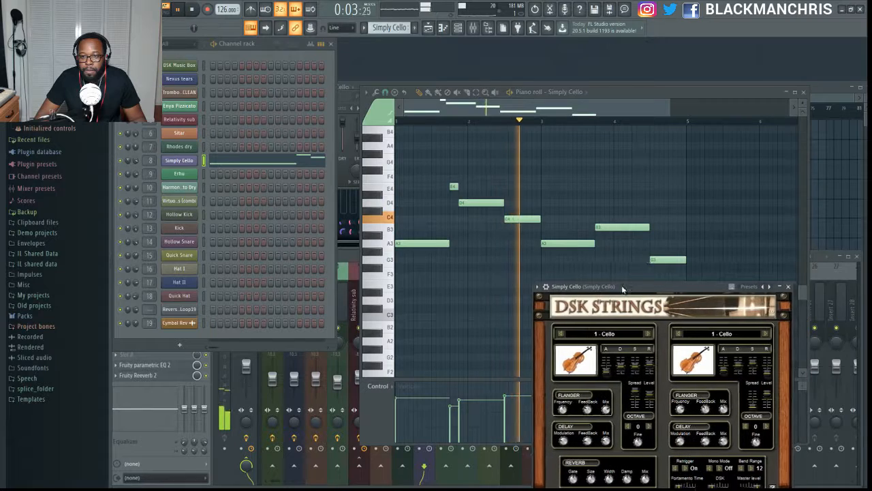
- Show the Simply Cello mixer track and its Fruity parametric EQ 2 curve, and play the pattern again from the mixer
{"action": "left_click", "coordinate": [345, 259]}
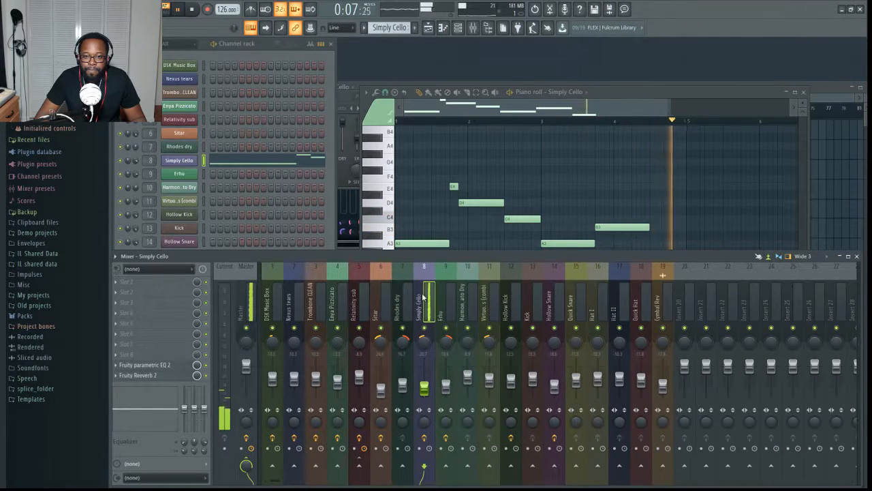
{"action": "key", "text": "space"}
{"action": "left_click", "coordinate": [191, 364]}
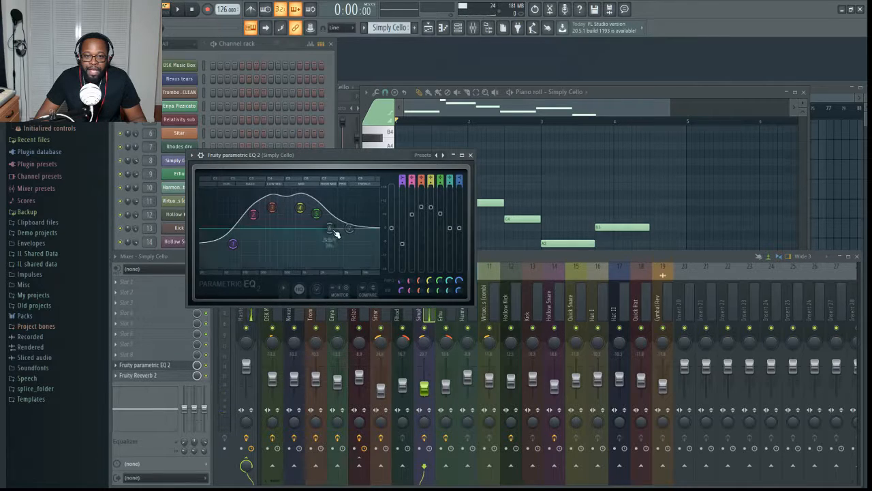
{"action": "left_click", "coordinate": [210, 372]}
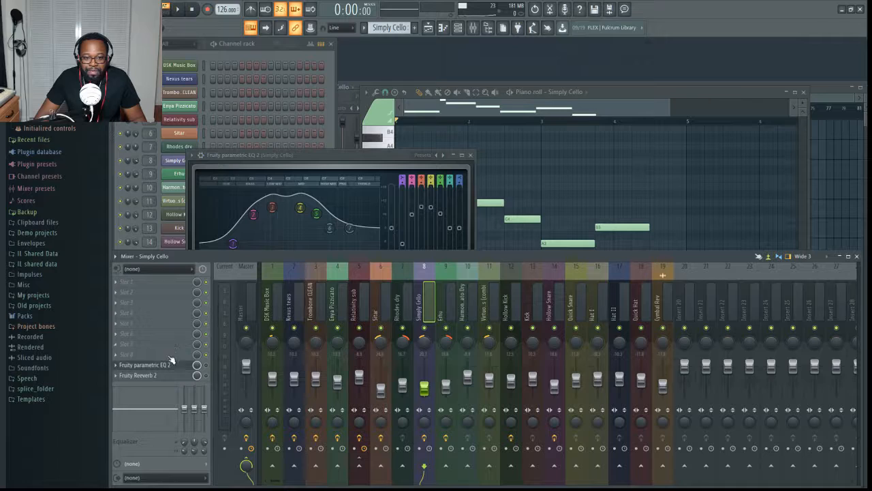
{"action": "key", "text": "space"}
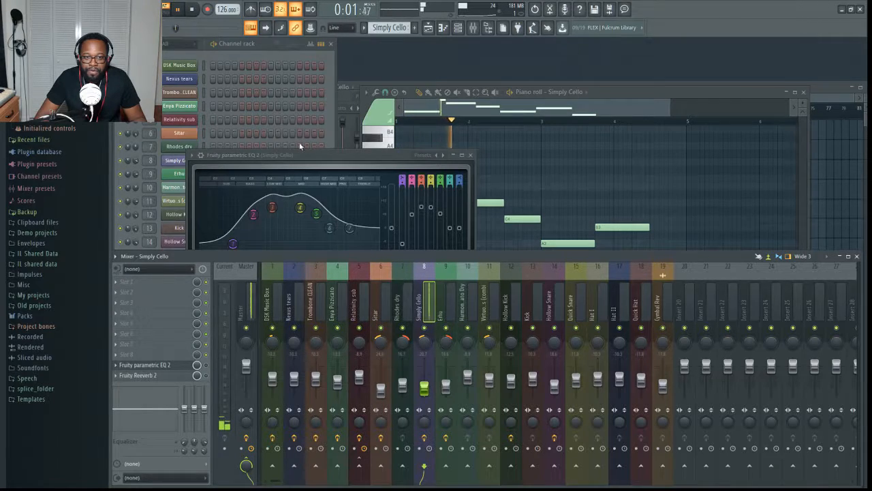
- Stop the Simply Cello pattern, return to the channel rack and bring back the DSK Strings window, moving it over the piano roll
{"action": "left_click", "coordinate": [330, 140]}
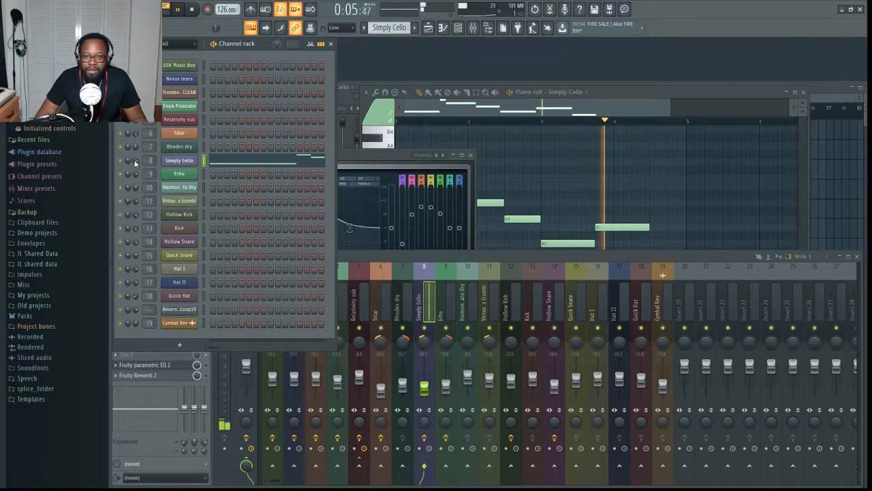
{"action": "key", "text": "space"}
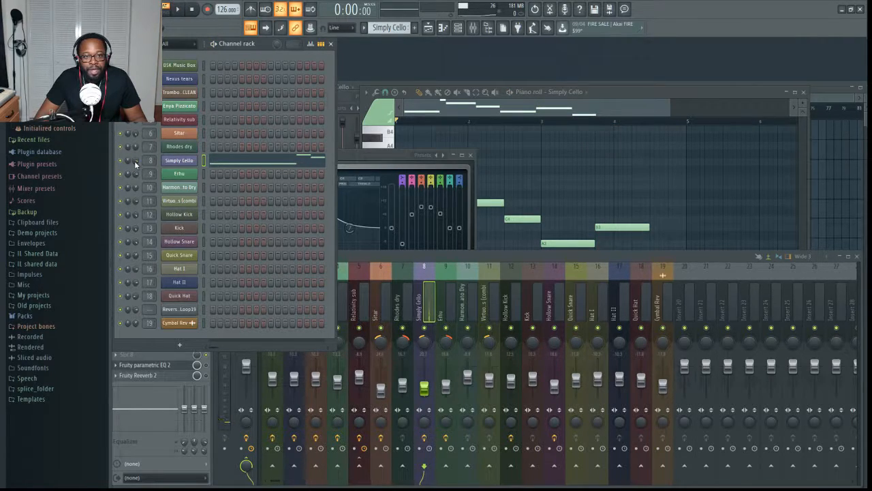
{"action": "left_click", "coordinate": [184, 161]}
{"action": "left_click_drag", "start_coordinate": [647, 278], "coordinate": [619, 135]}
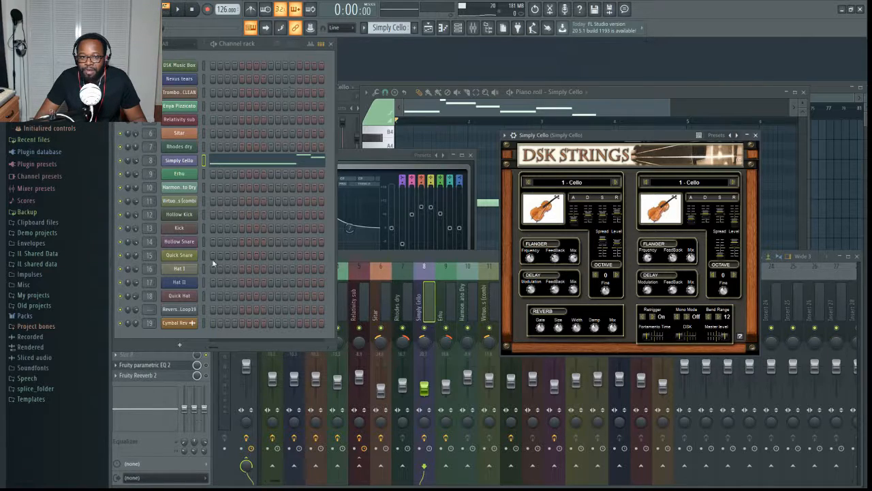
- Show the Simply Cello mixer track's Fruity parametric EQ 2 and Fruity Reeverb 2 slots and play the pattern
{"action": "left_click", "coordinate": [209, 372]}
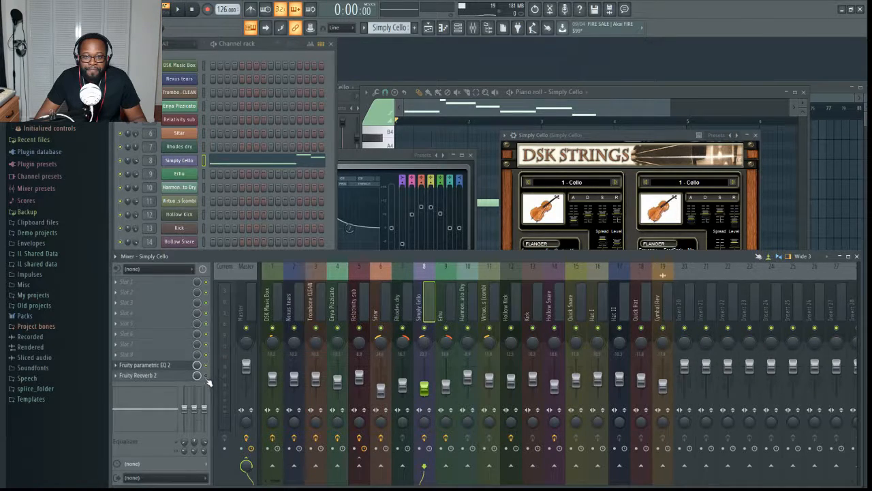
{"action": "key", "text": "space"}
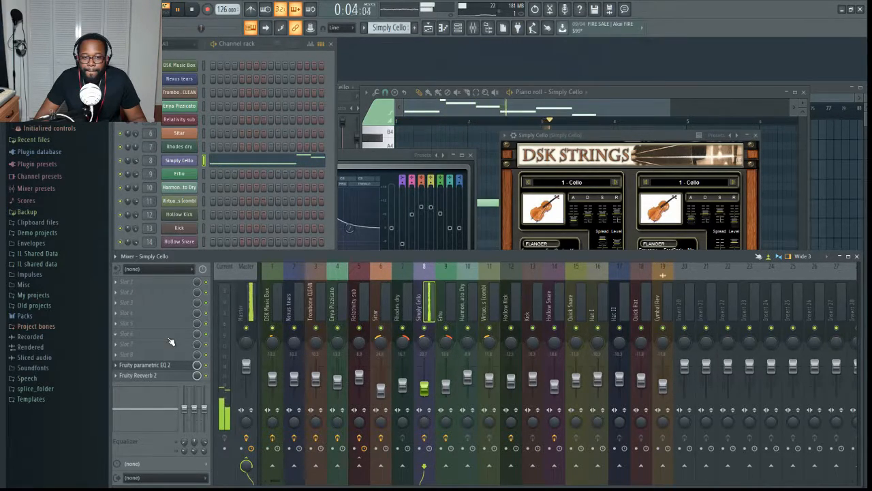
{"action": "key", "text": "space"}
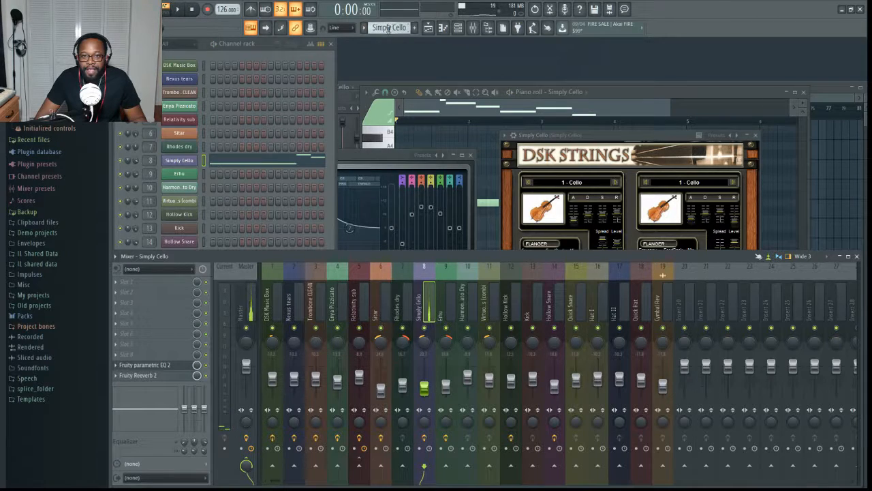
- Switch to the Erhu pattern, show its DSK Asian DreamZ instrument and mixer effect slots, and play the pattern
{"action": "scroll", "coordinate": [390, 29], "scroll_direction": "down", "scroll_amount": 1}
{"action": "left_click", "coordinate": [181, 174]}
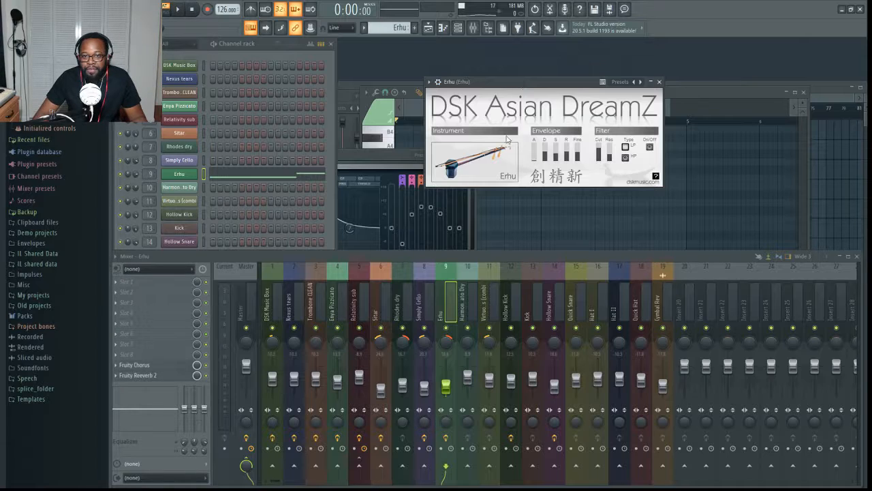
{"action": "left_click", "coordinate": [193, 179]}
{"action": "left_click", "coordinate": [192, 179]}
{"action": "left_click", "coordinate": [206, 366]}
{"action": "left_click", "coordinate": [207, 375]}
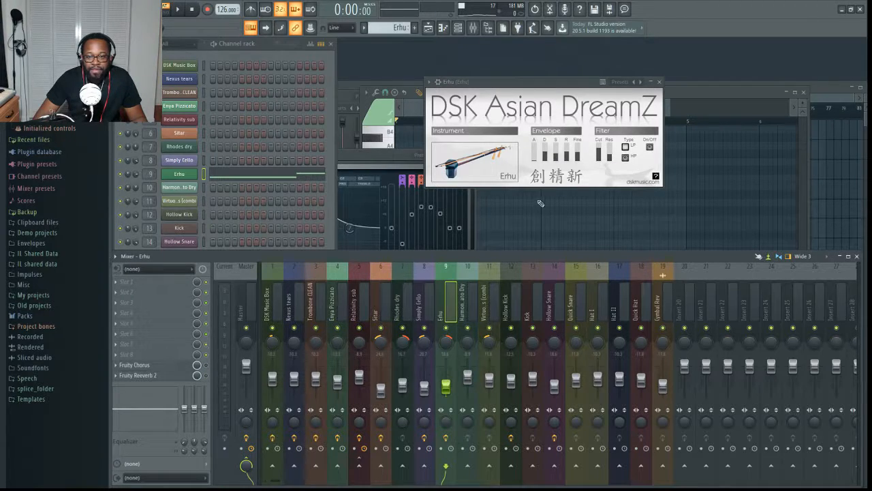
{"action": "key", "text": "space"}
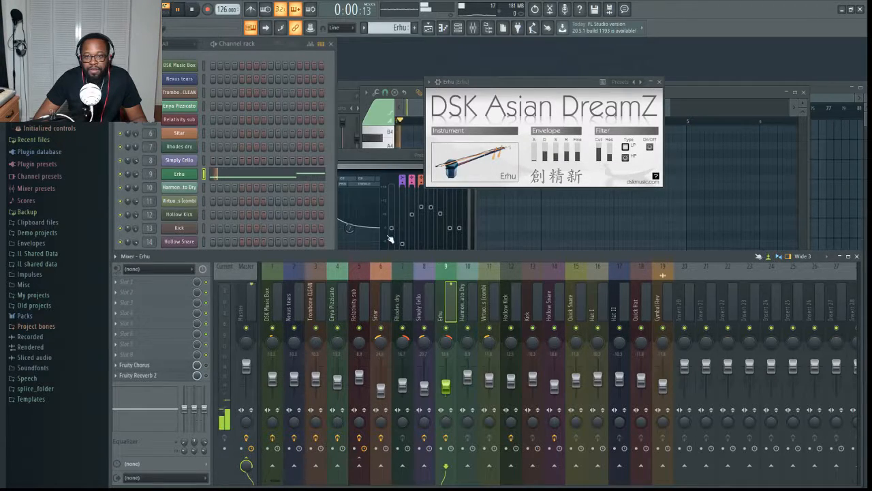
- Open the Erhu channel's notes in the piano roll and shorten the long G5 note to end at bar 4, then stop playback
{"action": "left_click", "coordinate": [258, 176]}
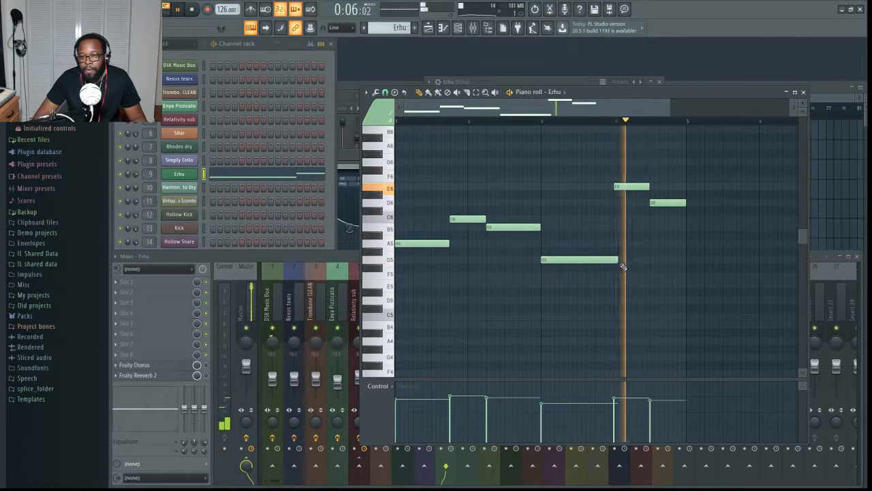
{"action": "left_click_drag", "start_coordinate": [619, 261], "coordinate": [614, 261]}
{"action": "key", "text": "space"}
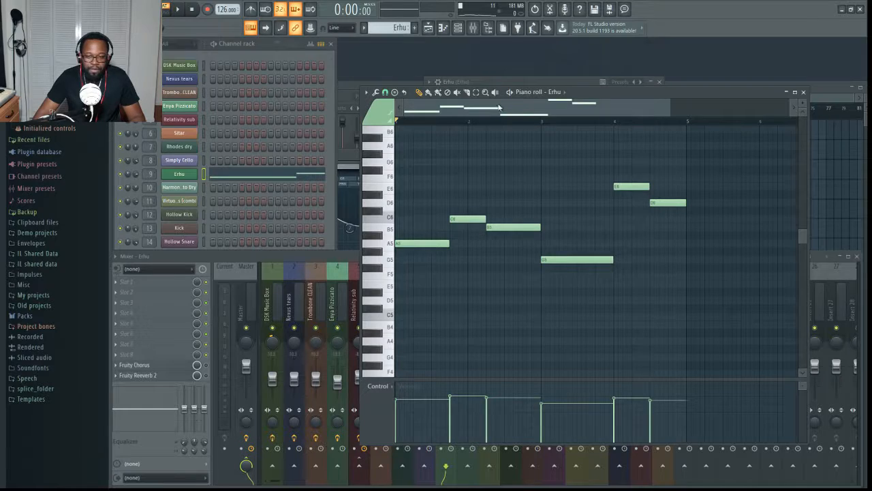
- Show the Erhu track's Fruity Reeverb 2 and Fruity Chorus settings, play the pattern and bring back the DSK Asian DreamZ window
{"action": "left_click", "coordinate": [207, 372]}
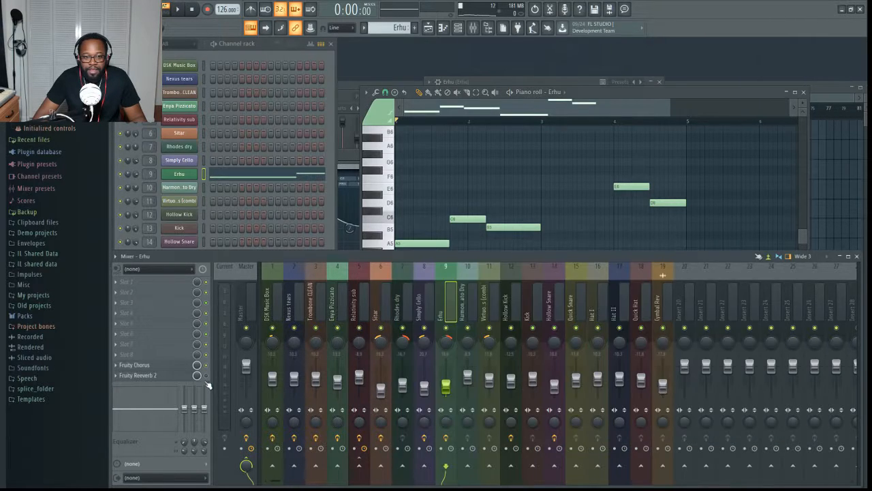
{"action": "left_click", "coordinate": [175, 376]}
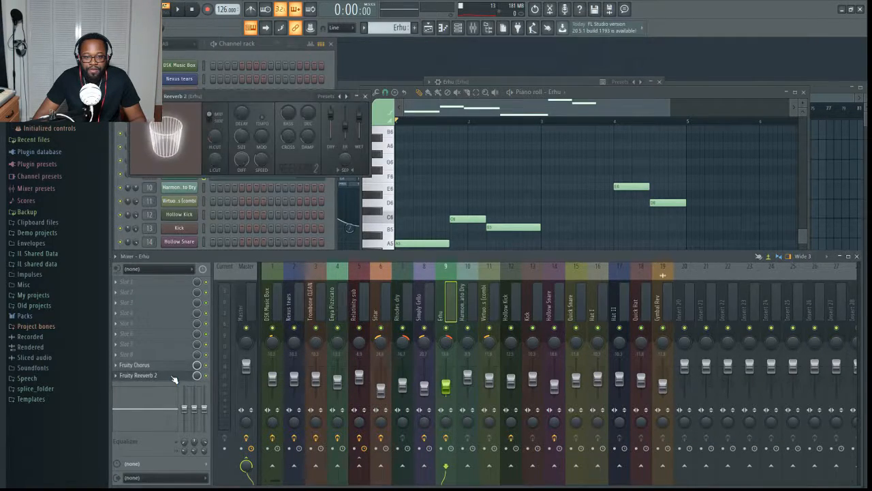
{"action": "left_click", "coordinate": [172, 367]}
{"action": "key", "text": "space"}
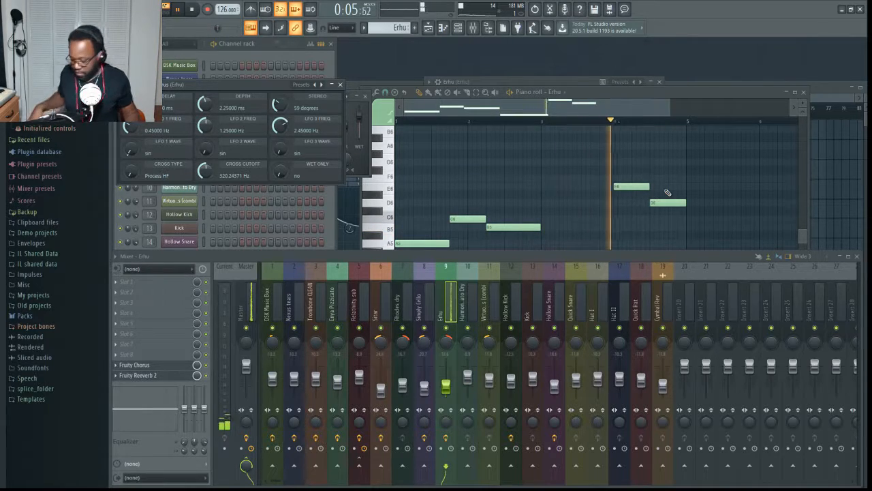
{"action": "key", "text": "space"}
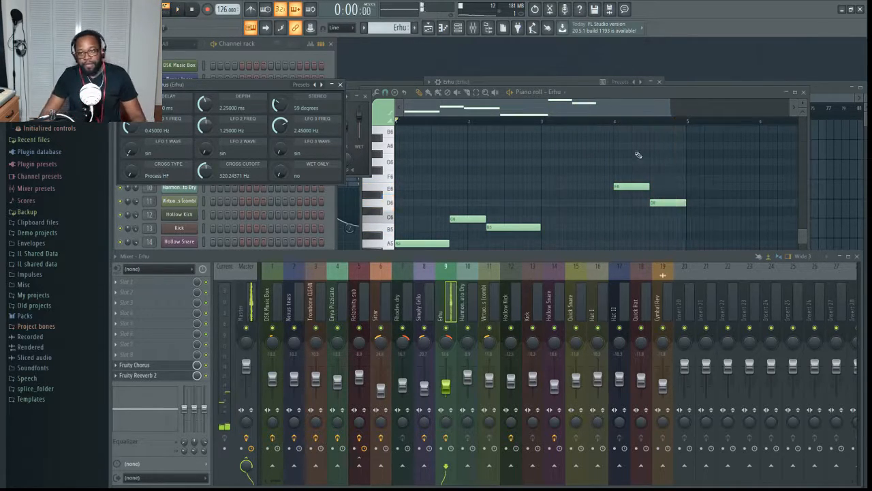
{"action": "left_click", "coordinate": [230, 53]}
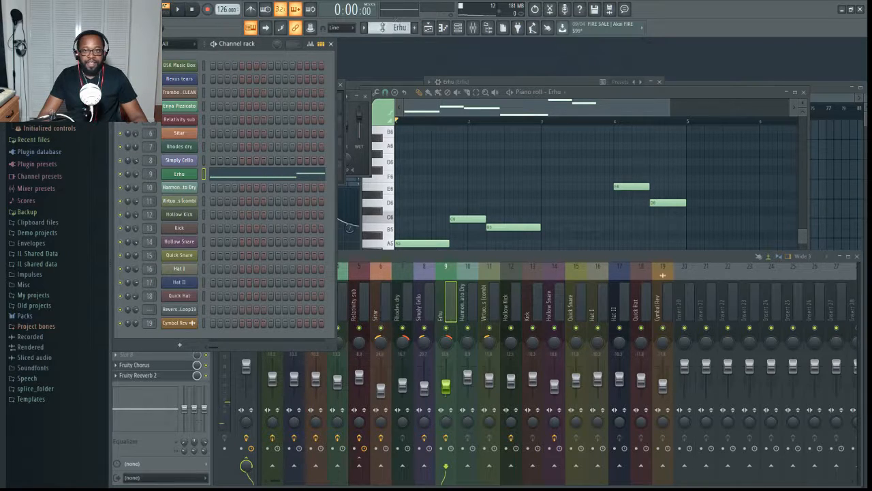
{"action": "left_click", "coordinate": [190, 176]}
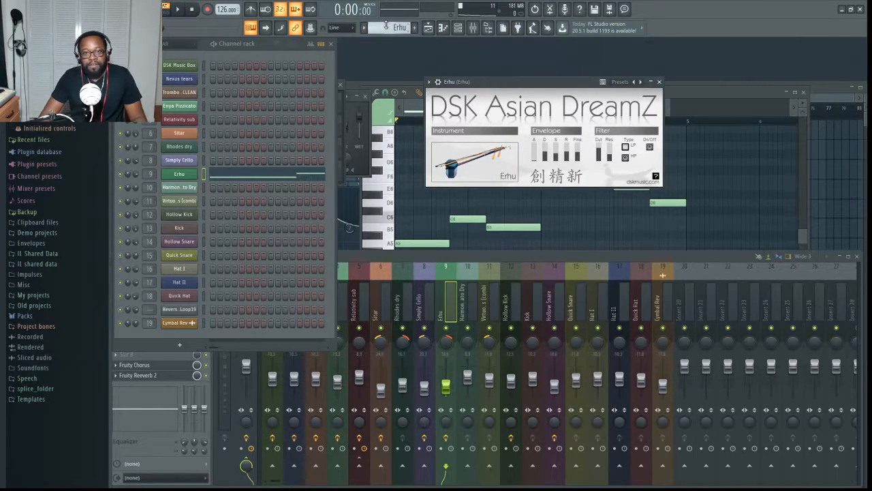
- Switch to the Harmonica Vibrato Dry pattern and show its DSK Harmonica instrument and mixer track
{"action": "scroll", "coordinate": [386, 27], "scroll_direction": "down", "scroll_amount": 1}
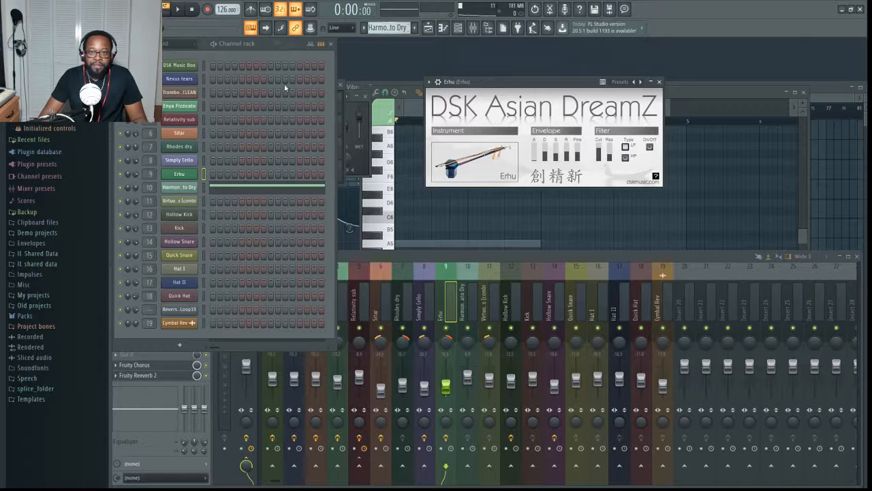
{"action": "left_click", "coordinate": [187, 188]}
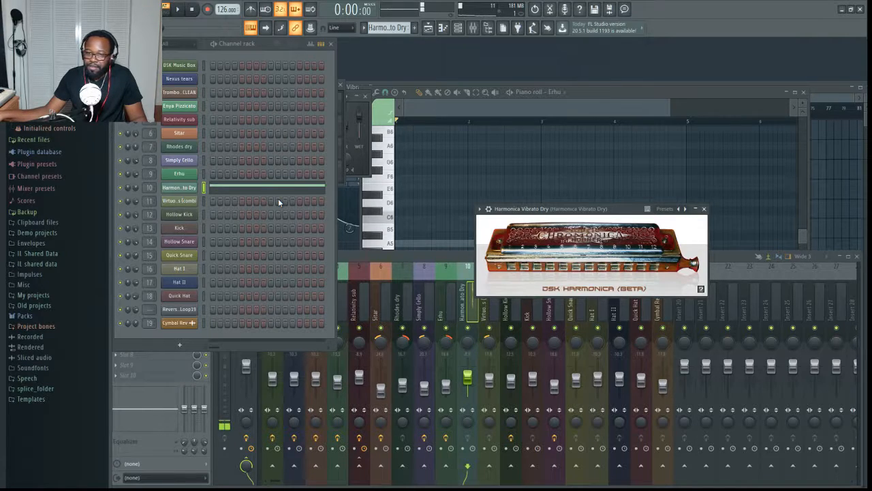
{"action": "left_click", "coordinate": [473, 311]}
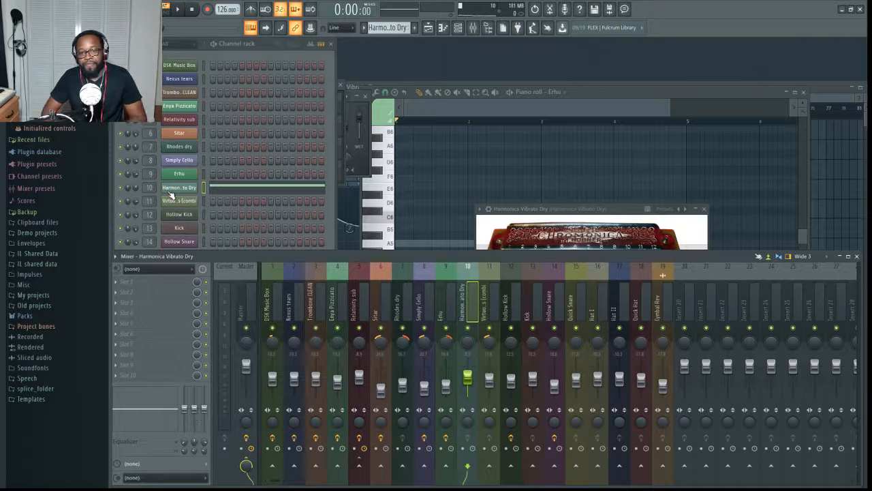
{"action": "left_click", "coordinate": [170, 191]}
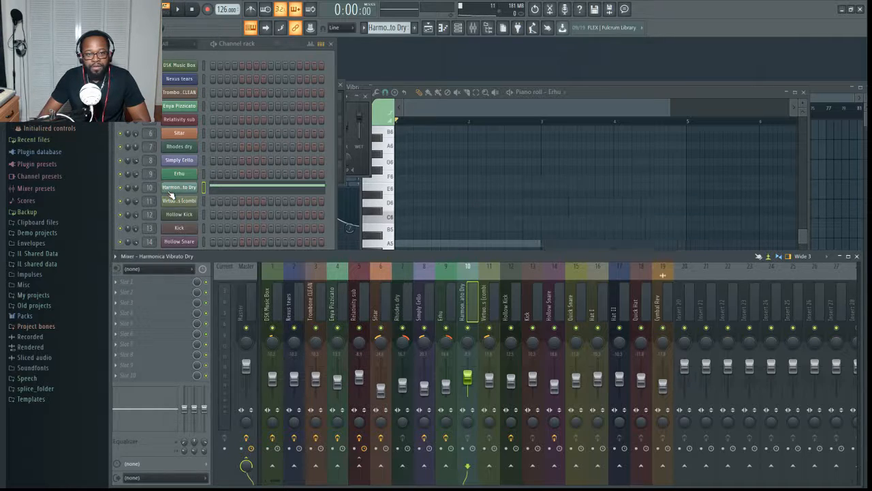
{"action": "left_click", "coordinate": [170, 191]}
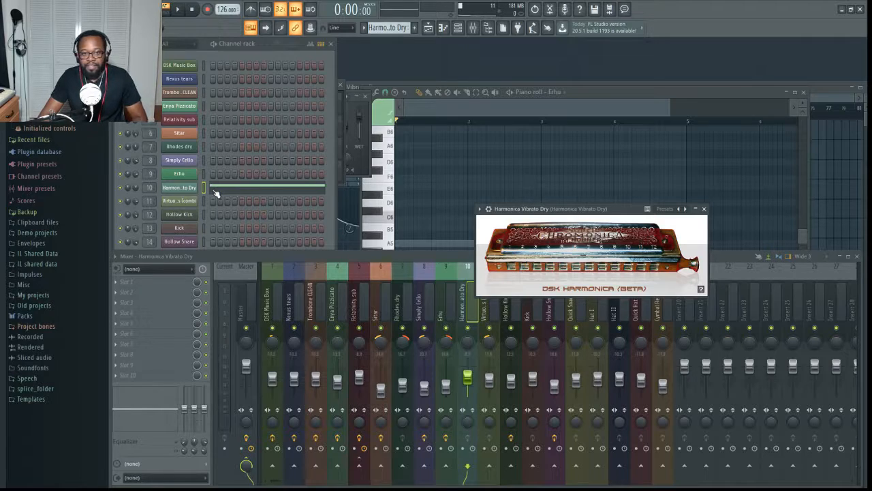
- Play the Harmonica Vibrato Dry pattern and view its notes in the piano roll
{"action": "key", "text": "space"}
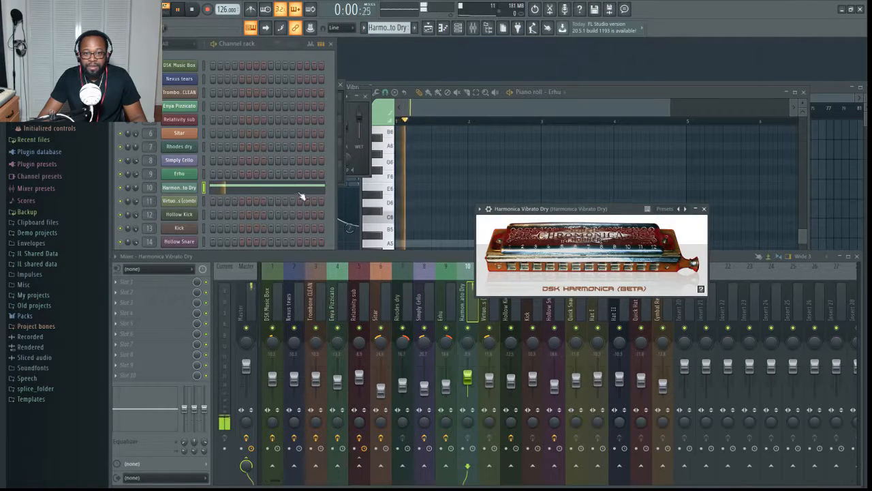
{"action": "left_click", "coordinate": [441, 170]}
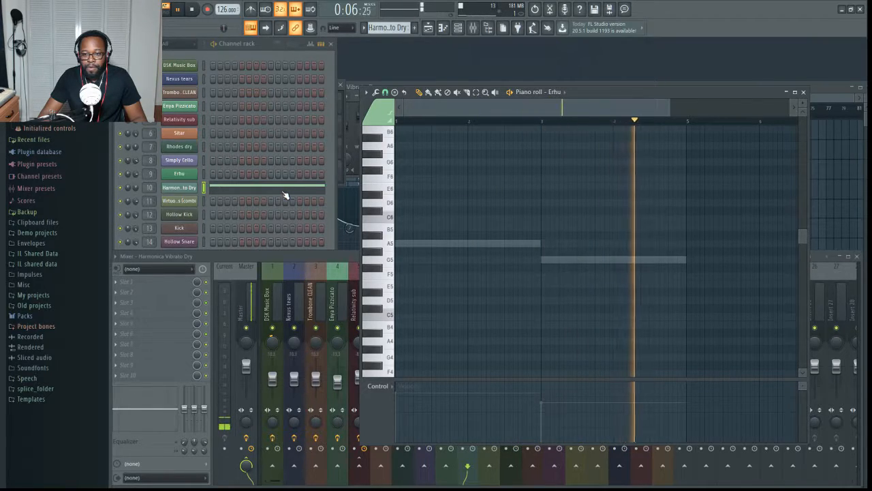
{"action": "key", "text": "space"}
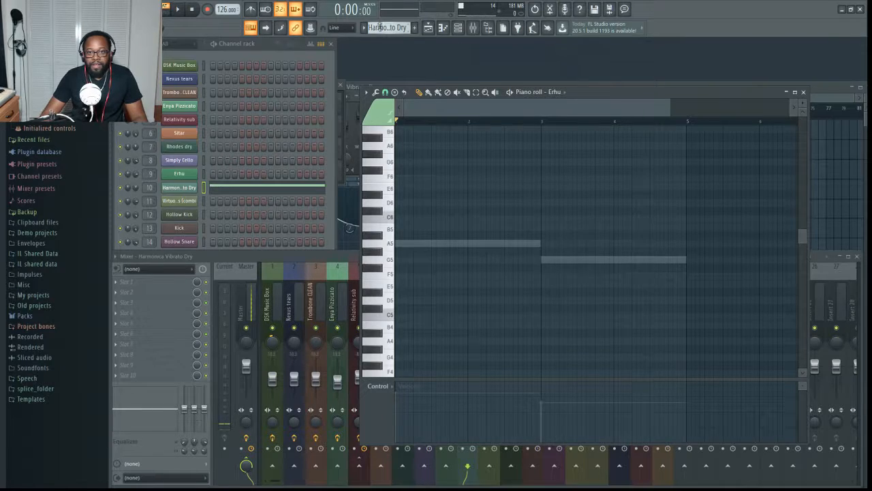
- Show the DSK Harmonica channel's miscellaneous settings and audition low and high keys on its preview keyboard, including C0
{"action": "left_click", "coordinate": [195, 188]}
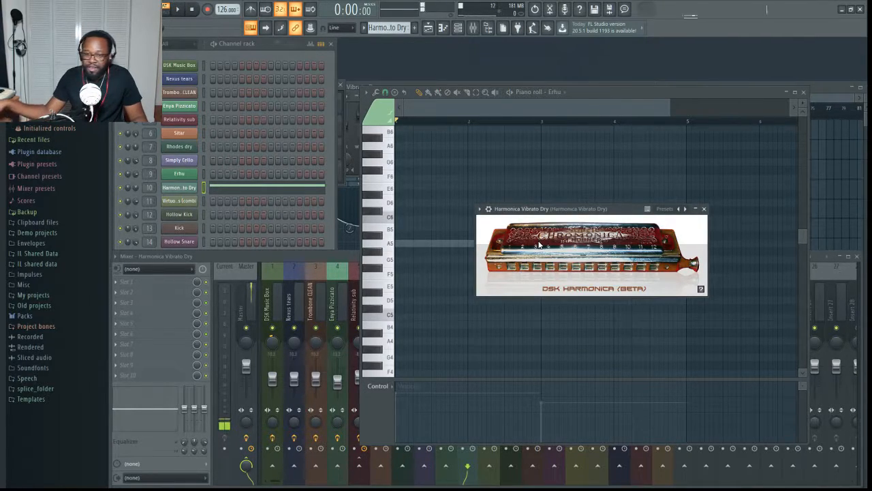
{"action": "left_click", "coordinate": [488, 209]}
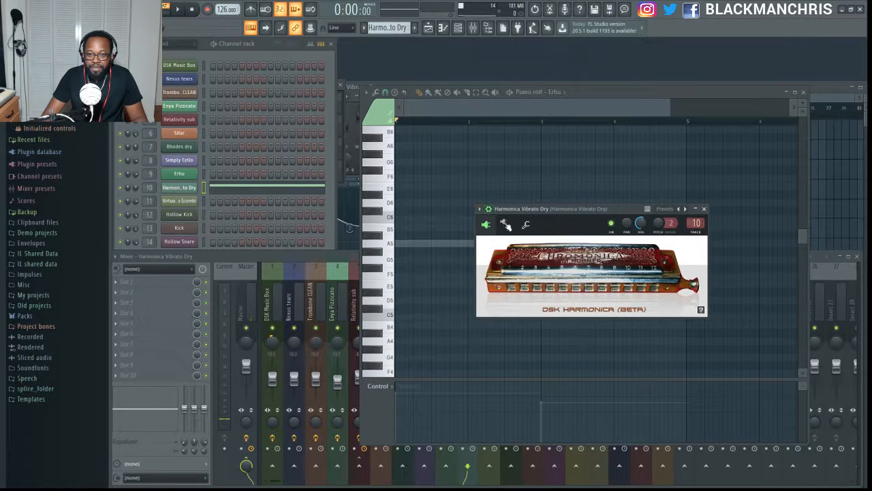
{"action": "left_click", "coordinate": [526, 225]}
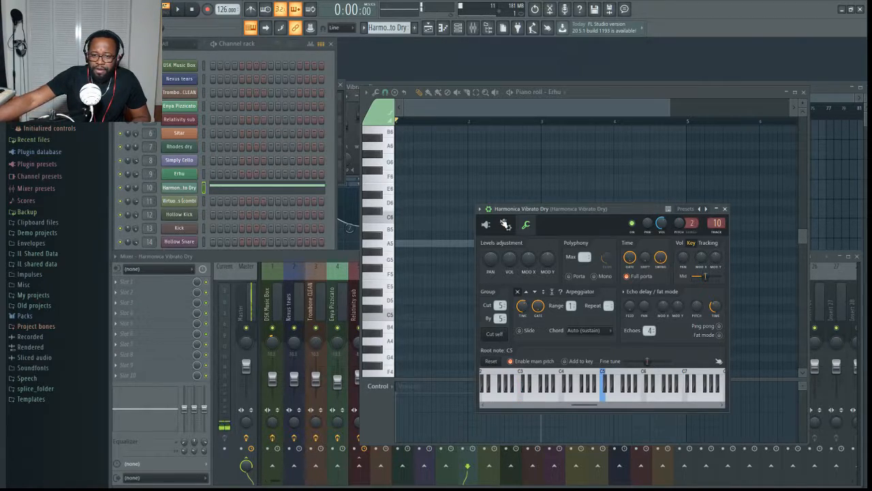
{"action": "left_click_drag", "start_coordinate": [586, 405], "coordinate": [483, 399]}
{"action": "left_click", "coordinate": [483, 399]}
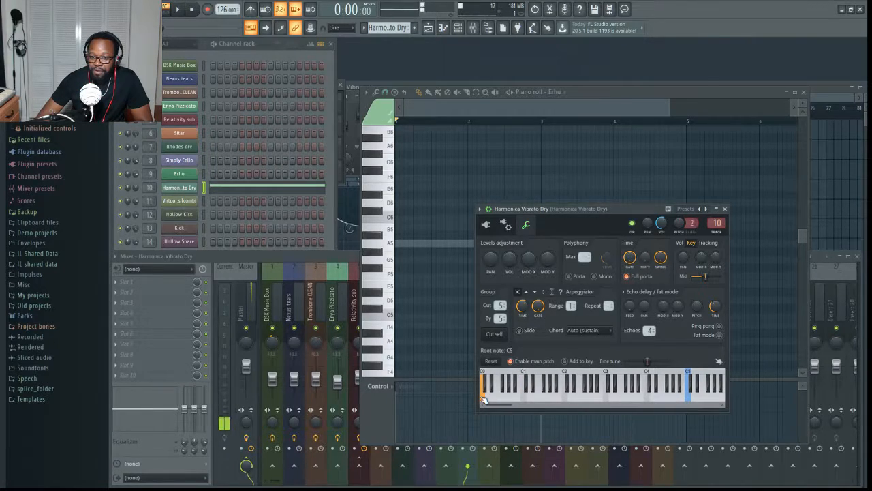
{"action": "mouse_move", "coordinate": [487, 404]}
{"action": "left_mouse_down"}
{"action": "mouse_move", "coordinate": [671, 403]}
{"action": "mouse_move", "coordinate": [592, 402]}
{"action": "mouse_move", "coordinate": [606, 401]}
{"action": "left_mouse_up"}
{"action": "left_click", "coordinate": [682, 399]}
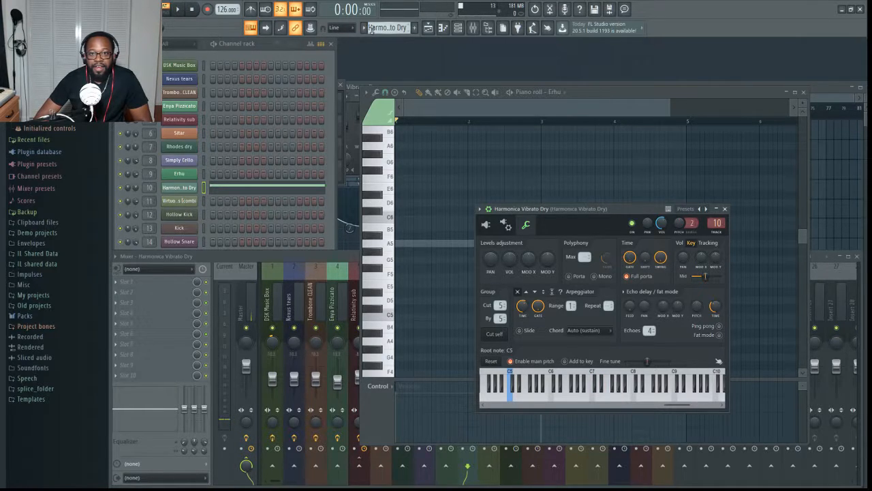
- Switch to the Virtuoso Strings pattern, show its DSK Virtuoso instrument with six string layers and glance through its wrapper settings
{"action": "scroll", "coordinate": [371, 29], "scroll_direction": "down", "scroll_amount": 1}
{"action": "left_click", "coordinate": [183, 203]}
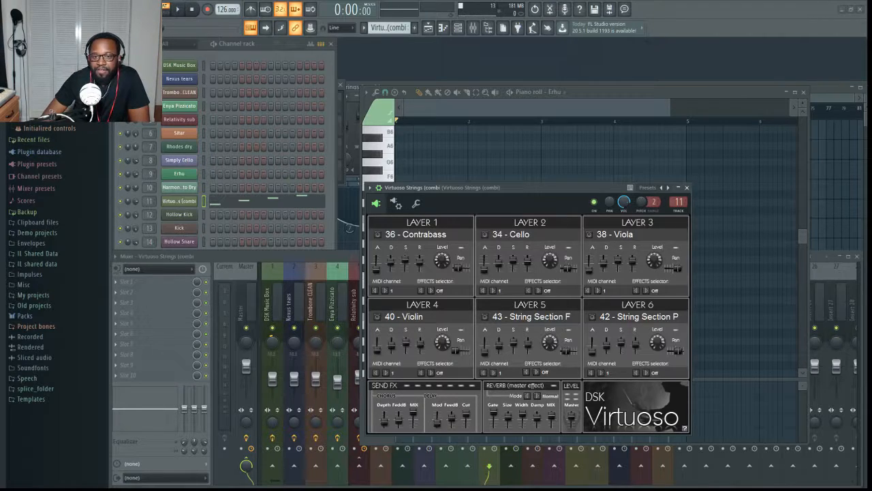
{"action": "left_click_drag", "start_coordinate": [518, 189], "coordinate": [557, 143]}
{"action": "left_click", "coordinate": [437, 158]}
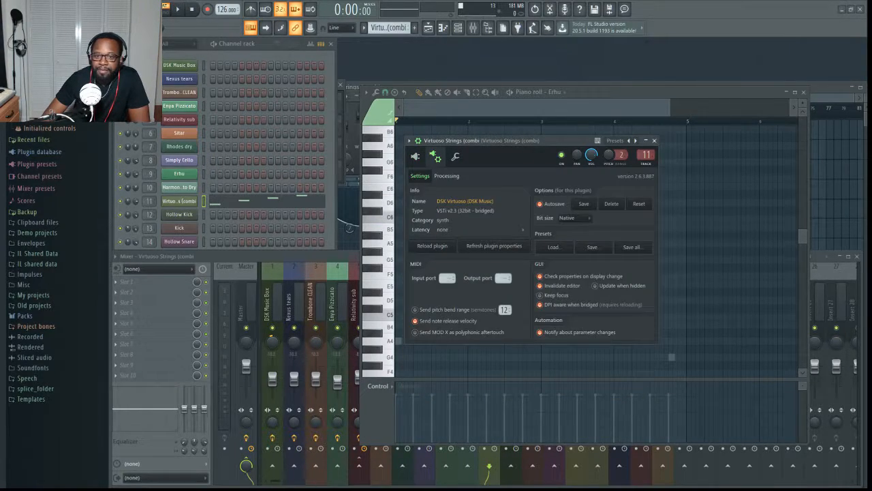
{"action": "left_click", "coordinate": [458, 159]}
{"action": "left_click", "coordinate": [415, 157]}
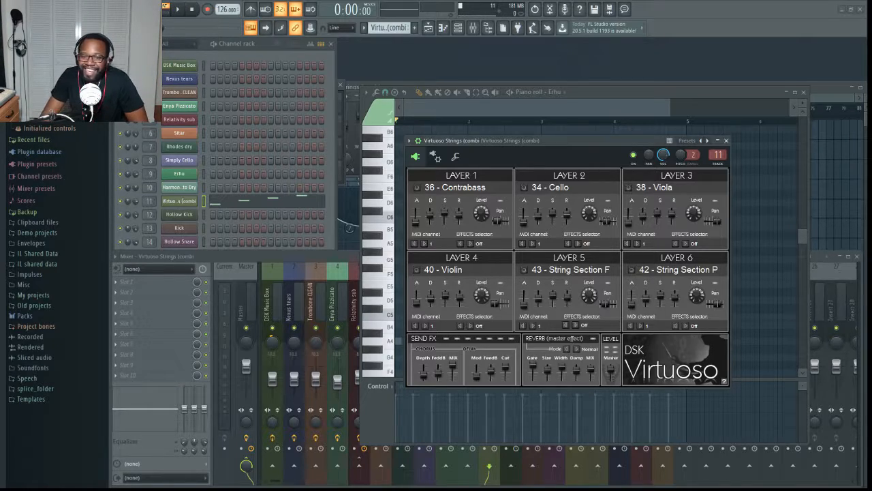
- Hide the DSK Virtuoso window to view the Virtuoso Strings notes in the piano roll
{"action": "left_click", "coordinate": [179, 201]}
{"action": "left_click", "coordinate": [179, 201]}
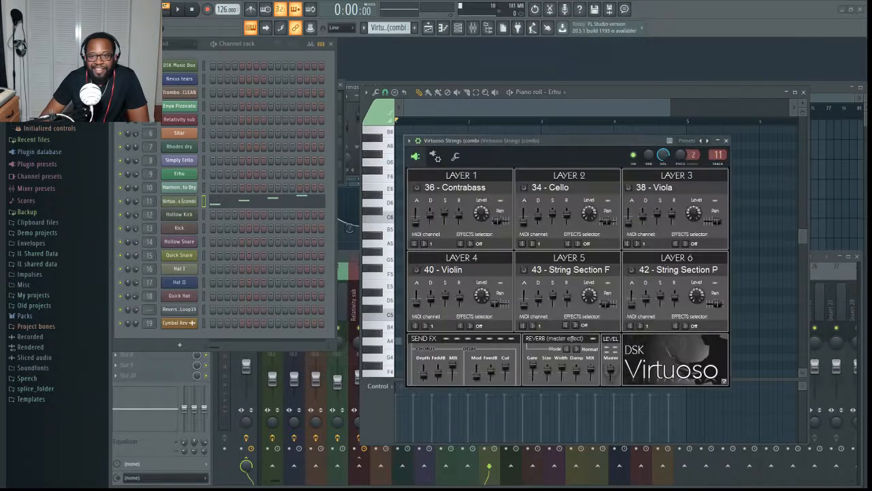
{"action": "left_click", "coordinate": [179, 201]}
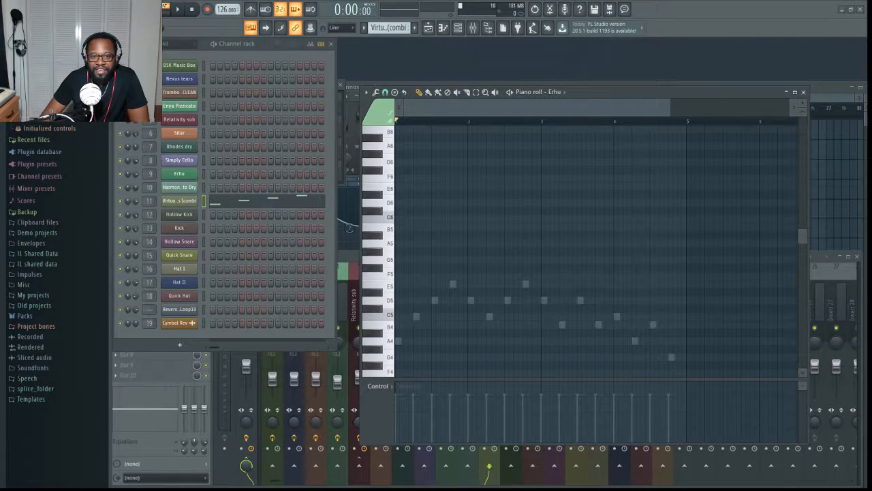
- Show the Virtuoso Strings channel's DSK Virtuoso instrument, view its mixer track's effect slots, and hide the instrument window
{"action": "left_click", "coordinate": [179, 201]}
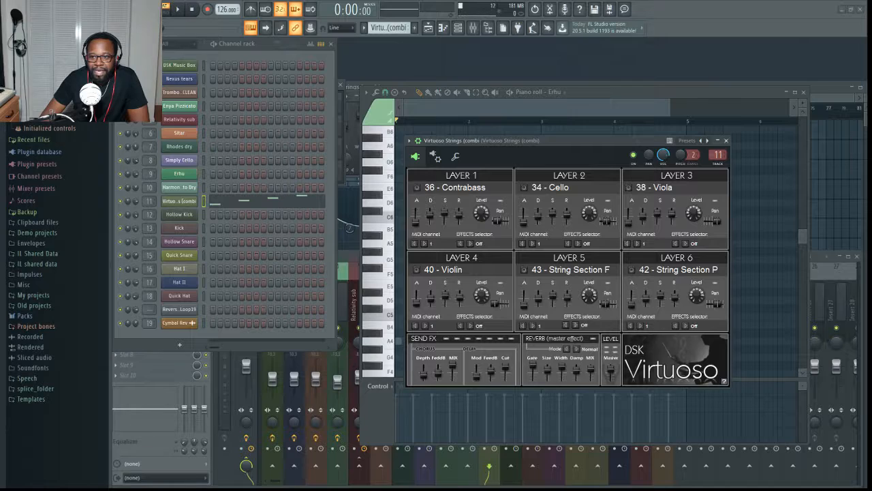
{"action": "left_click", "coordinate": [821, 257]}
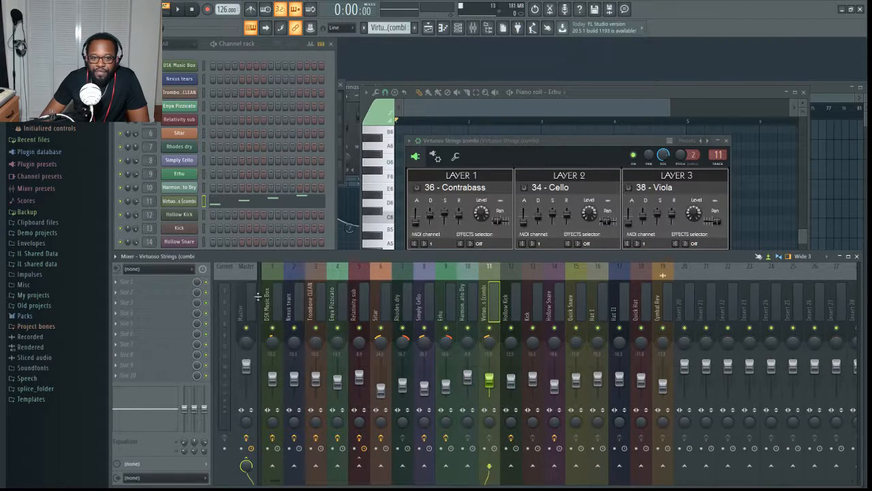
{"action": "left_click", "coordinate": [194, 201]}
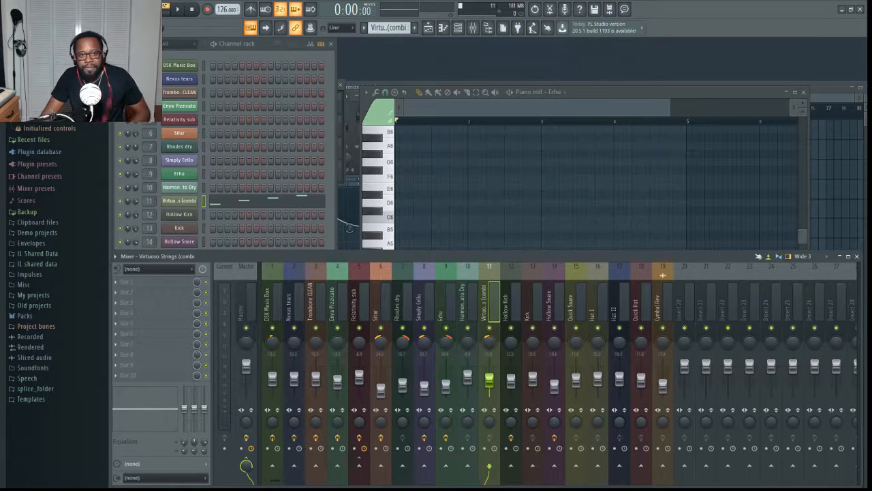
- Play the Virtuoso Strings pattern with its DSK Virtuoso instrument on display, and view its notes in the piano roll
{"action": "left_click", "coordinate": [194, 202]}
{"action": "key", "text": "space"}
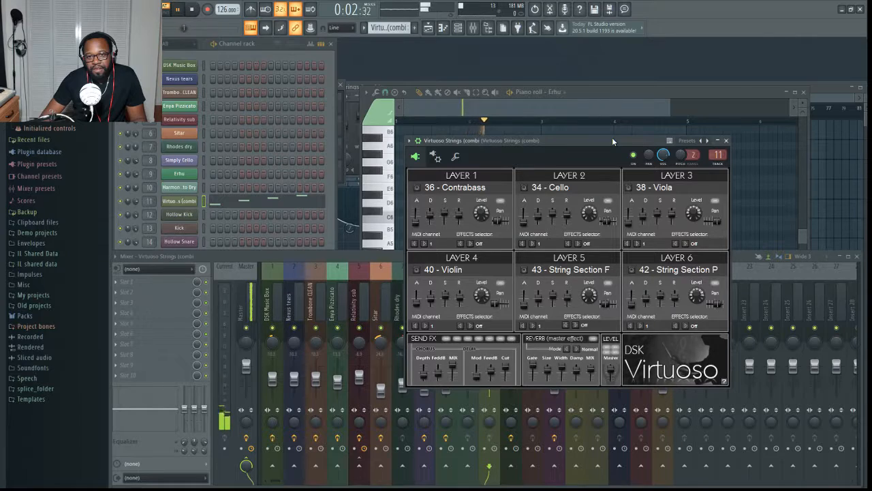
{"action": "left_click", "coordinate": [614, 108]}
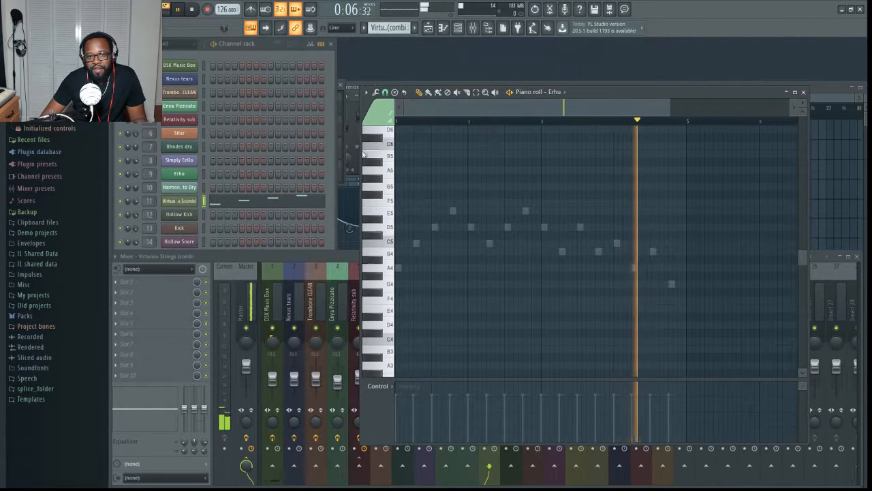
{"action": "left_click", "coordinate": [266, 199]}
{"action": "key", "text": "space"}
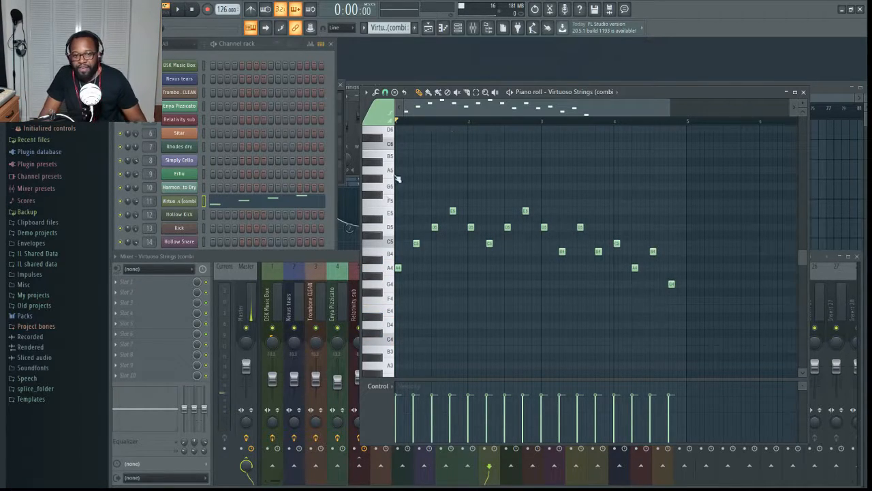
- Look over the mixer and channel rack, and bring up the playlist to view the beat's arrangement
{"action": "left_click", "coordinate": [330, 254]}
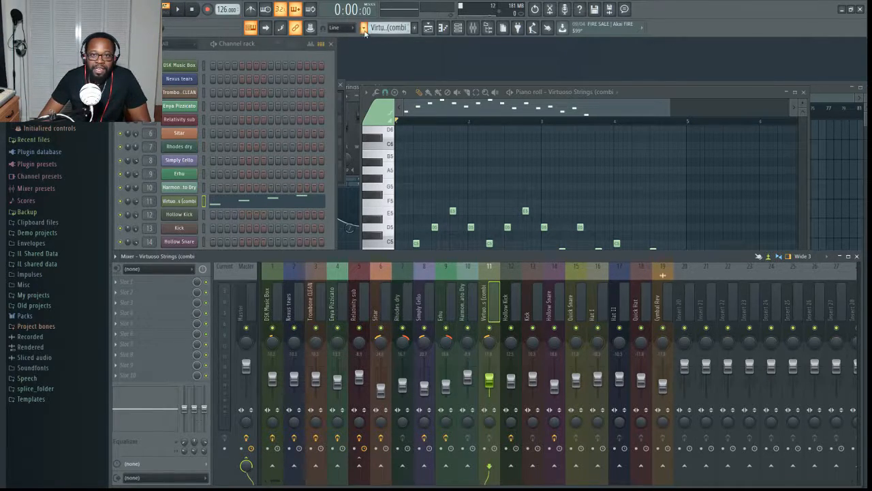
{"action": "left_click", "coordinate": [261, 54]}
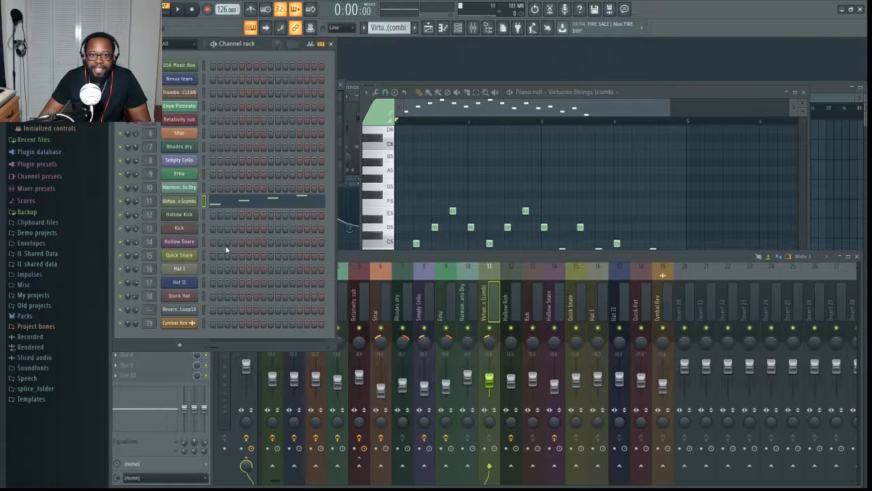
{"action": "left_click", "coordinate": [428, 27]}
{"action": "scroll", "coordinate": [286, 307], "scroll_direction": "down", "scroll_amount": 3}
{"action": "scroll", "coordinate": [633, 126], "scroll_direction": "up", "scroll_amount": 3}
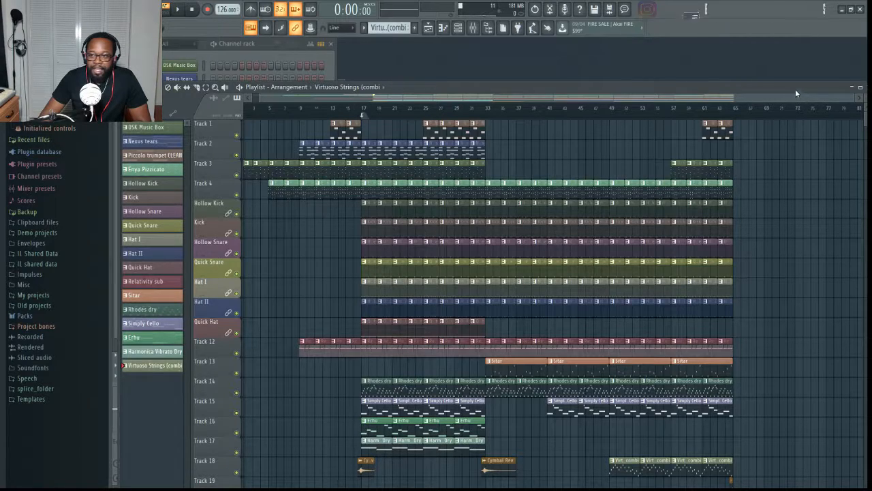
- Maximize the playlist and play the full arrangement from the start, zooming in on its timeline during playback
{"action": "left_click", "coordinate": [861, 88]}
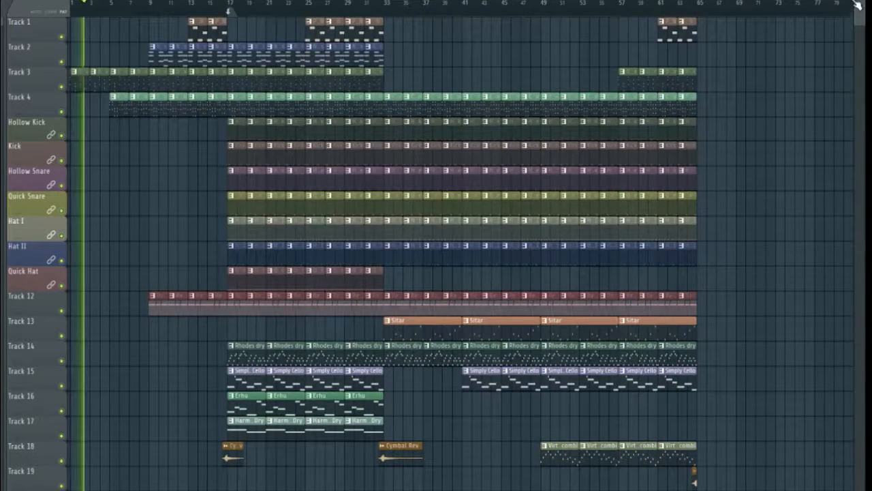
{"action": "left_click_drag", "start_coordinate": [860, 2], "coordinate": [860, 3]}
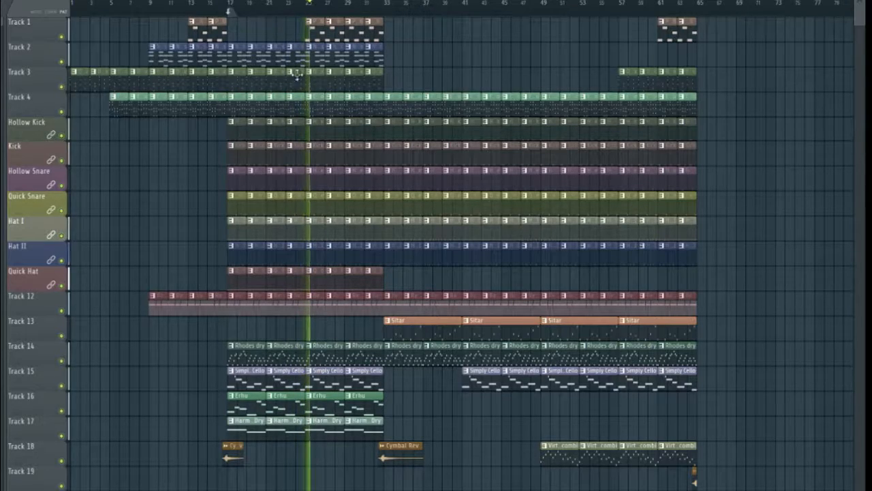
{"action": "scroll", "coordinate": [386, 12], "scroll_direction": "up", "scroll_amount": 4}
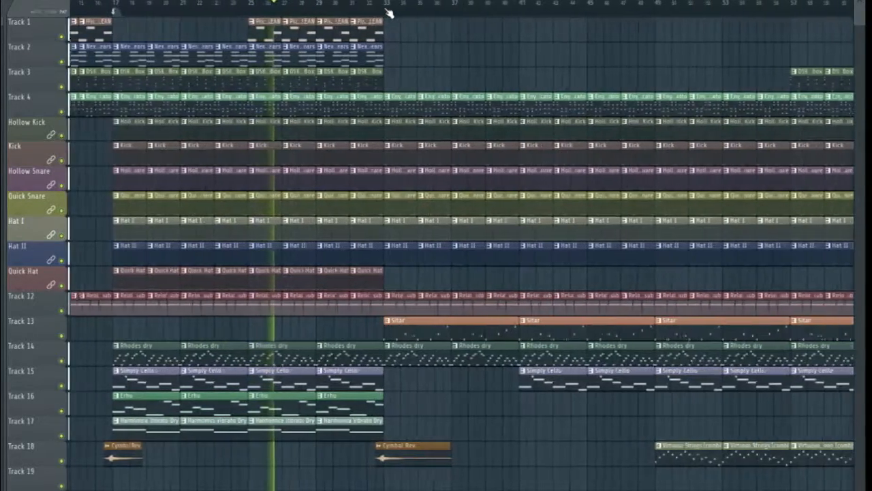